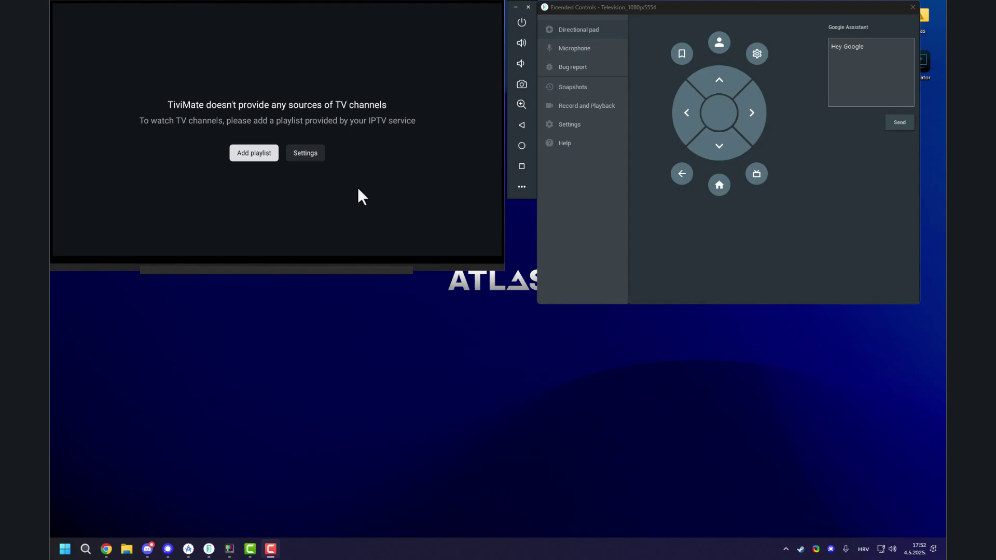
Add a new Xtream Codes playlist and start editing its Server address field
left_click(717, 112)
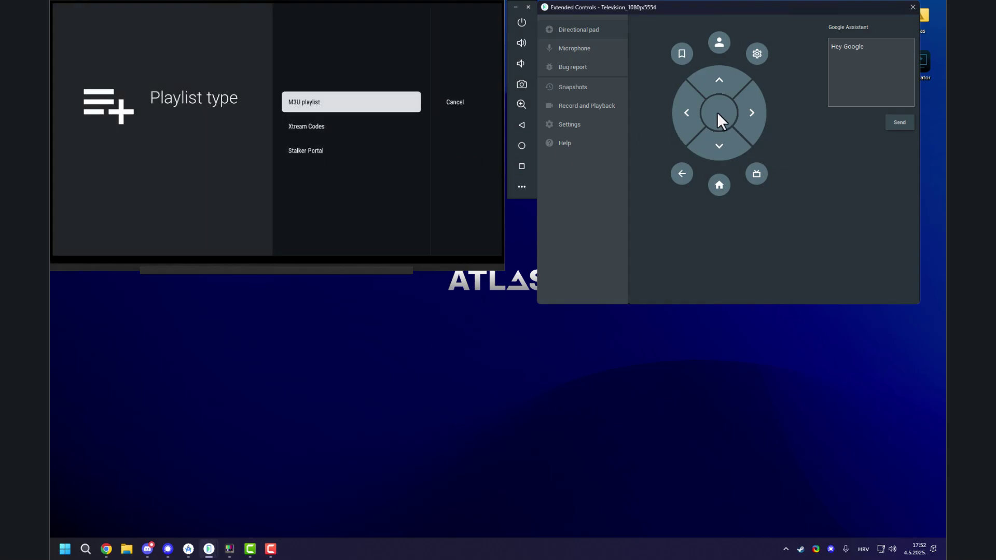
left_click(720, 147)
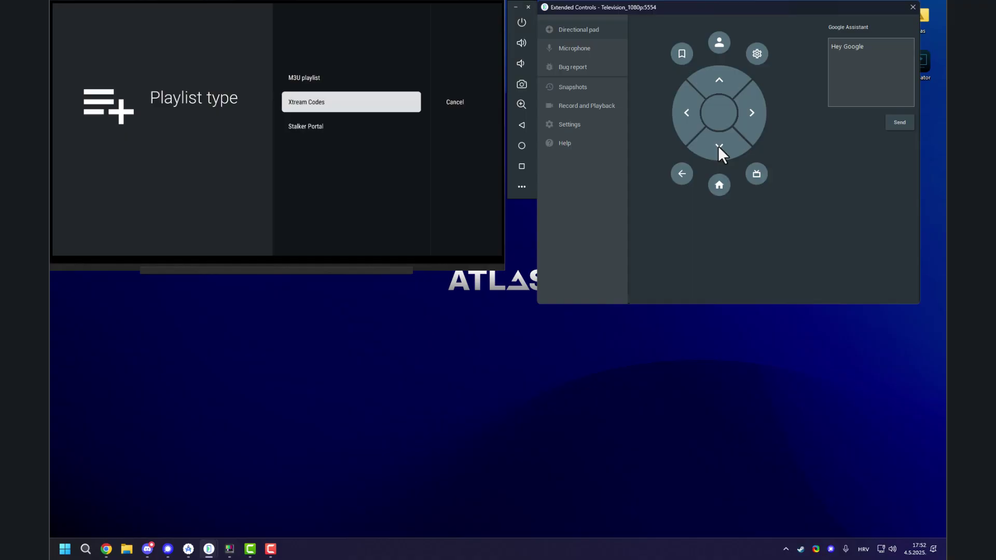
left_click(720, 116)
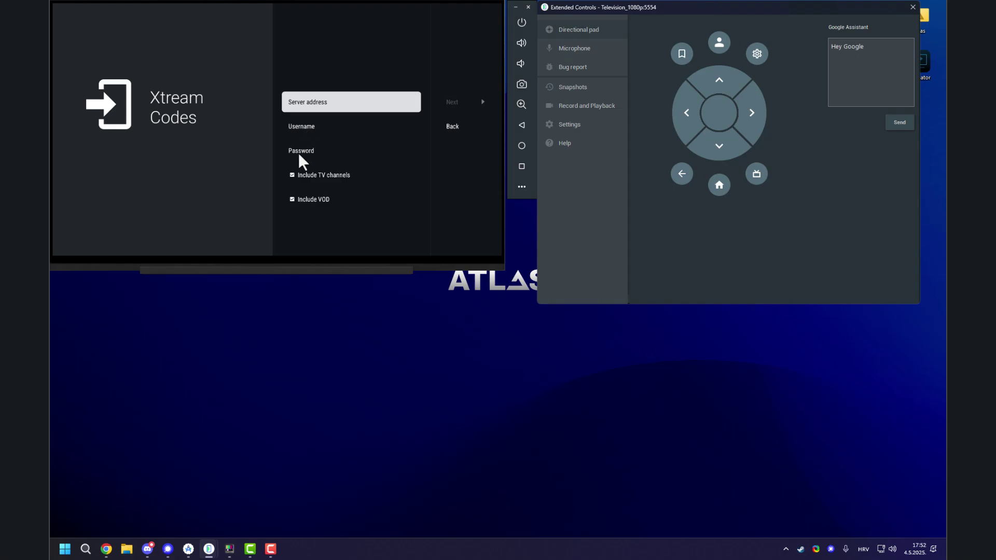
left_click(714, 118)
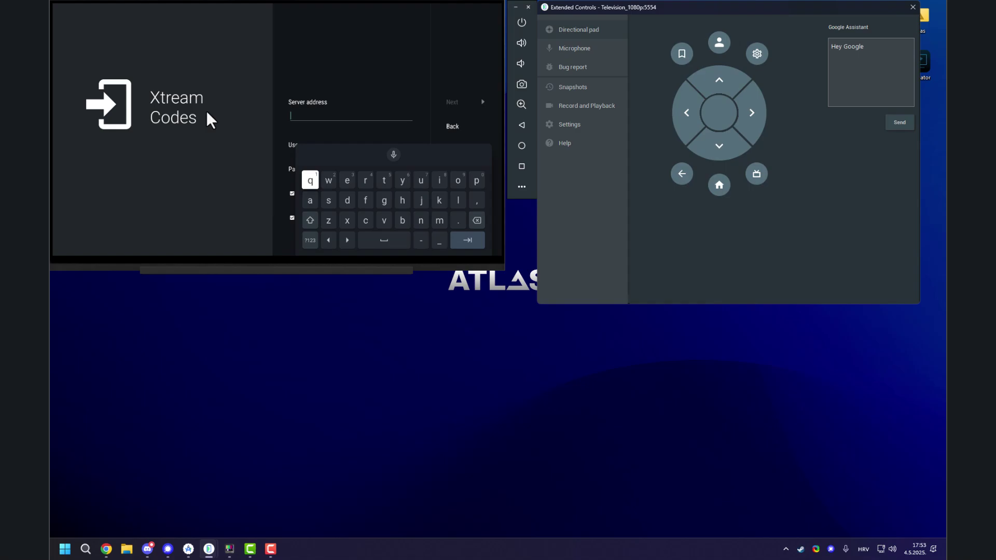
left_click(313, 118)
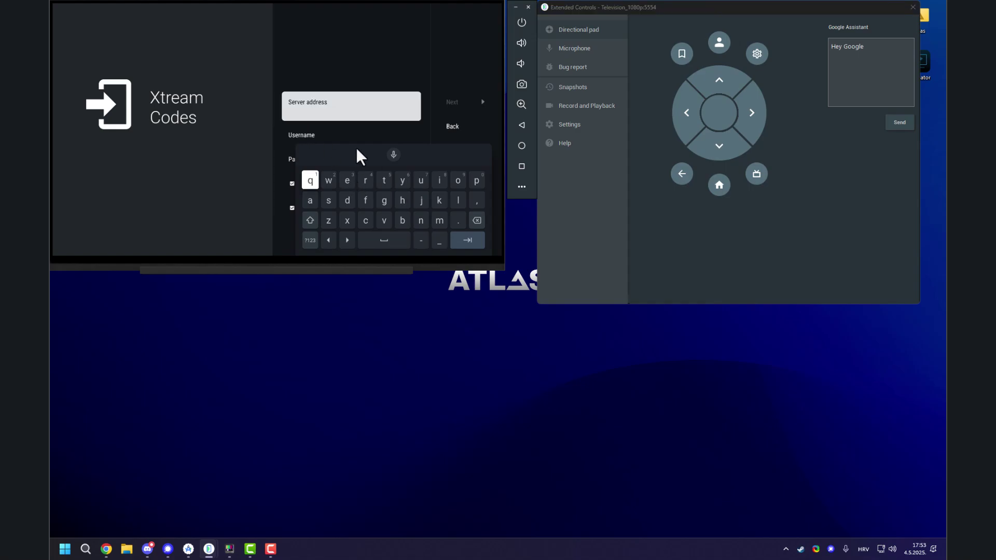
type("ht")
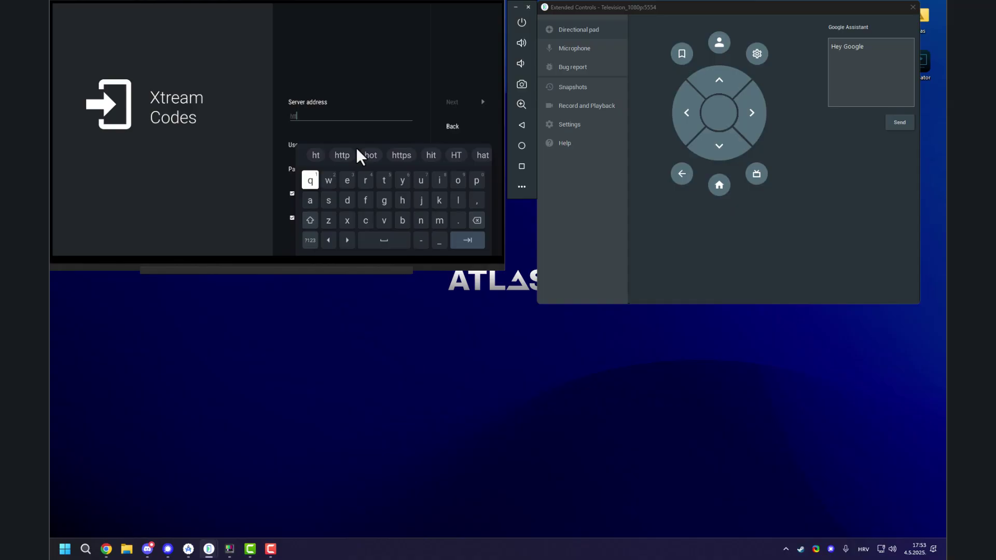
type("tps:")
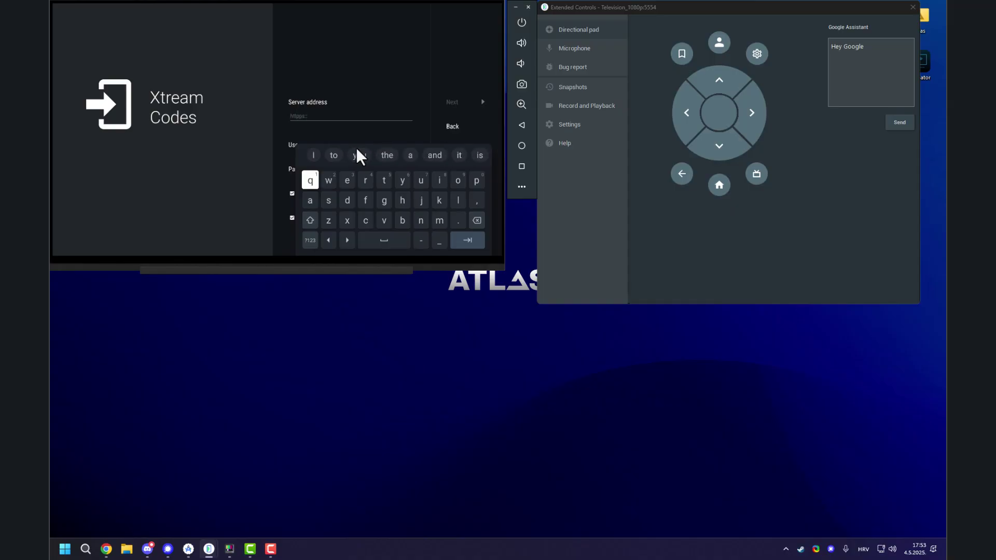
key("BackSpace")
key("BackSpace")
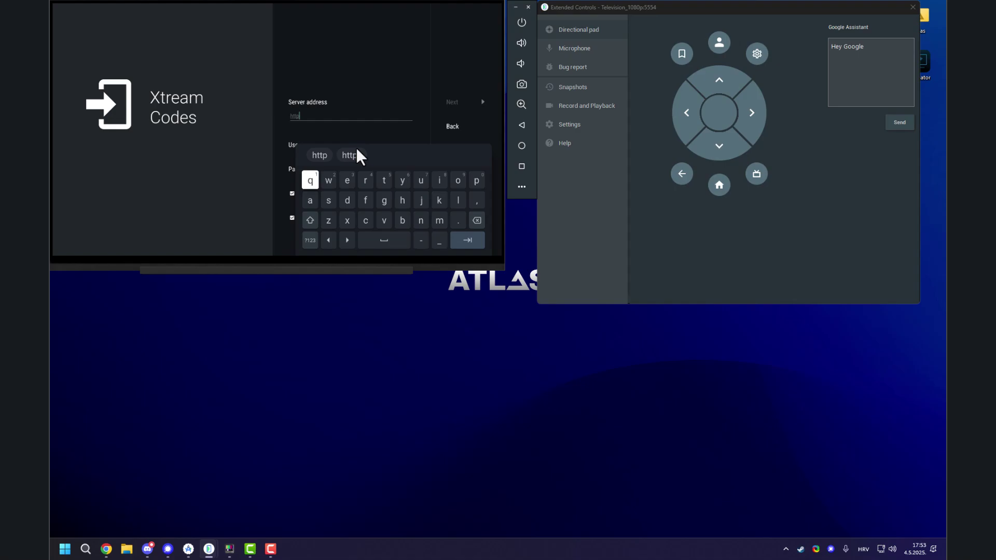
type("://")
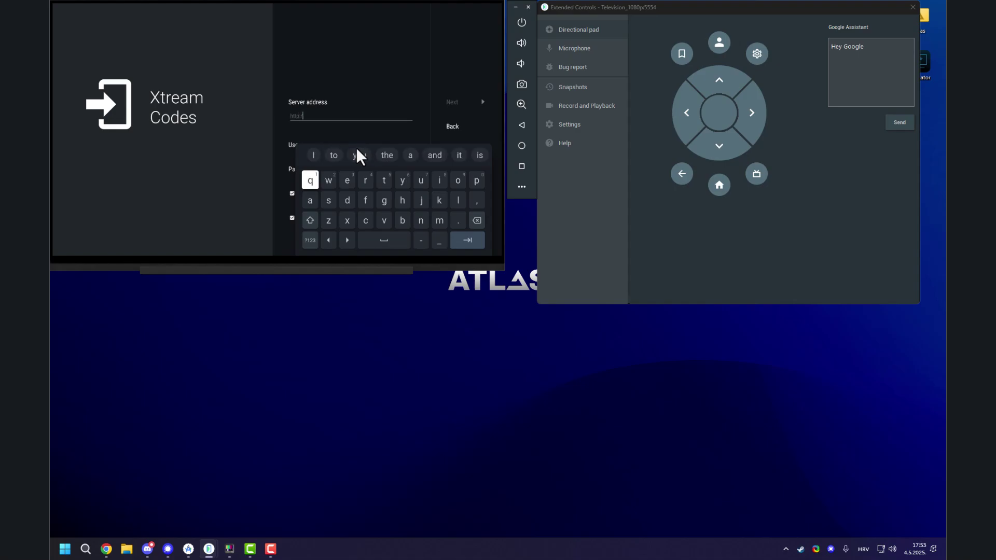
type("ea")
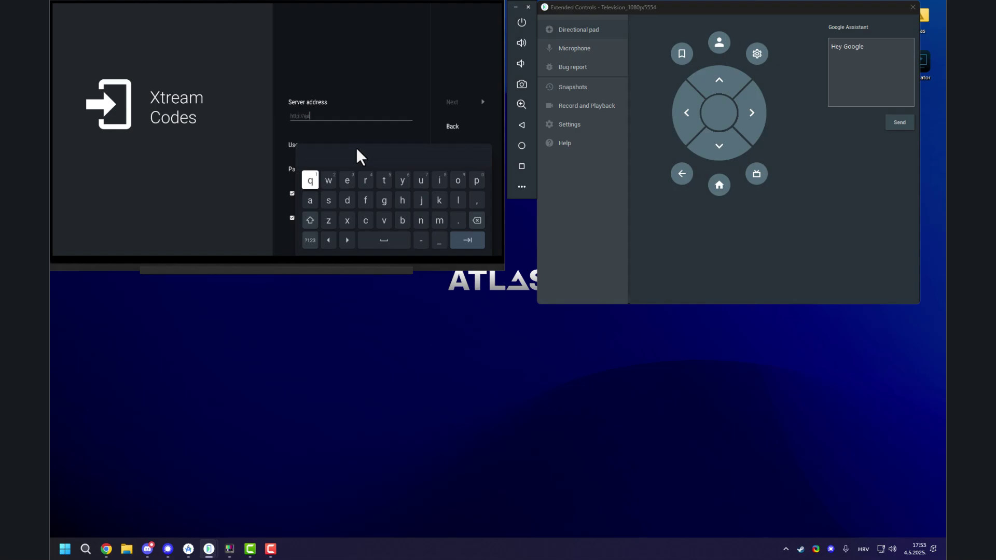
type("gle.2024.x")
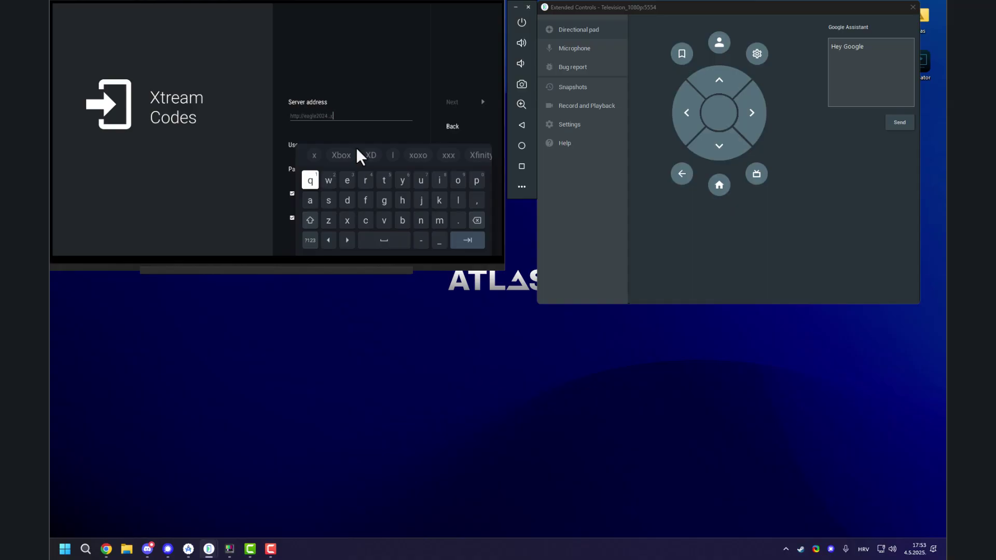
key("BackSpace")
key("BackSpace")
type(".xyz:2082")
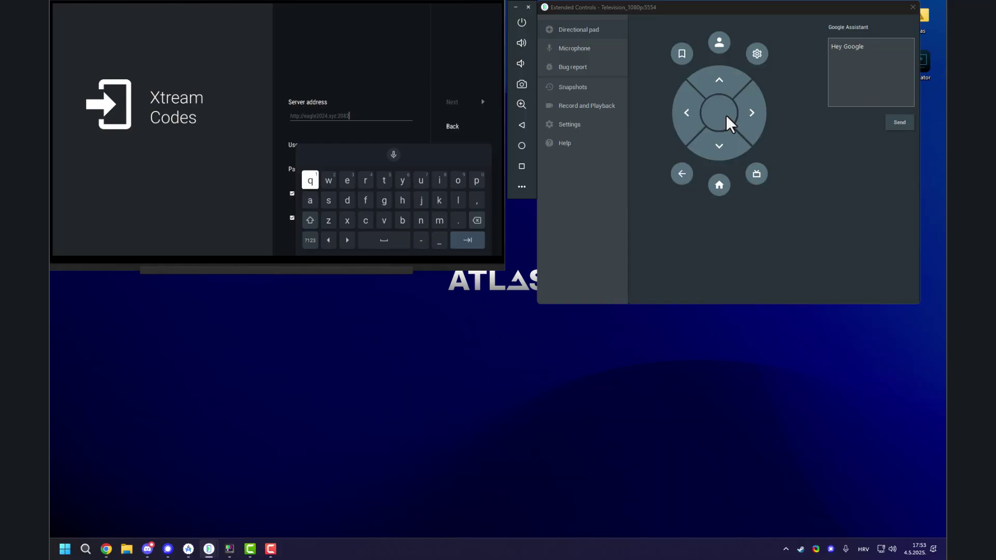
Move from the server address on to the Username field
left_click(719, 151)
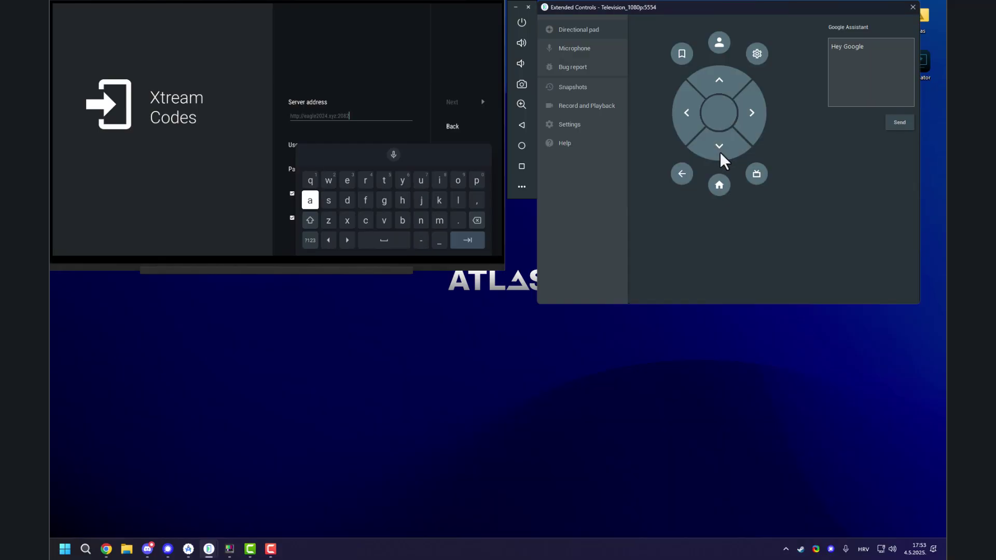
left_click(471, 240)
key("Down")
key("Down")
key("Right")
key("Right")
key("Right")
key("Right")
key("Right")
key("Right")
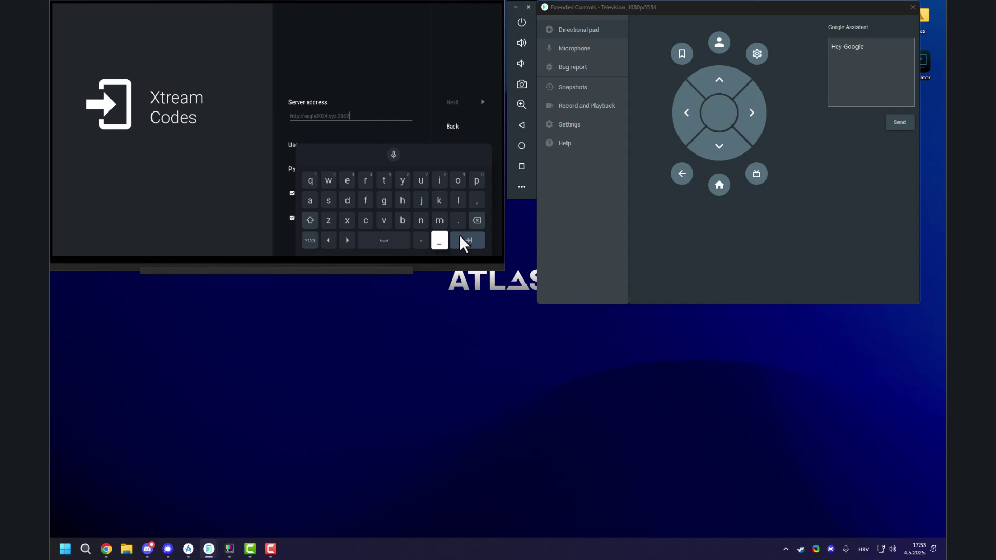
key("Return")
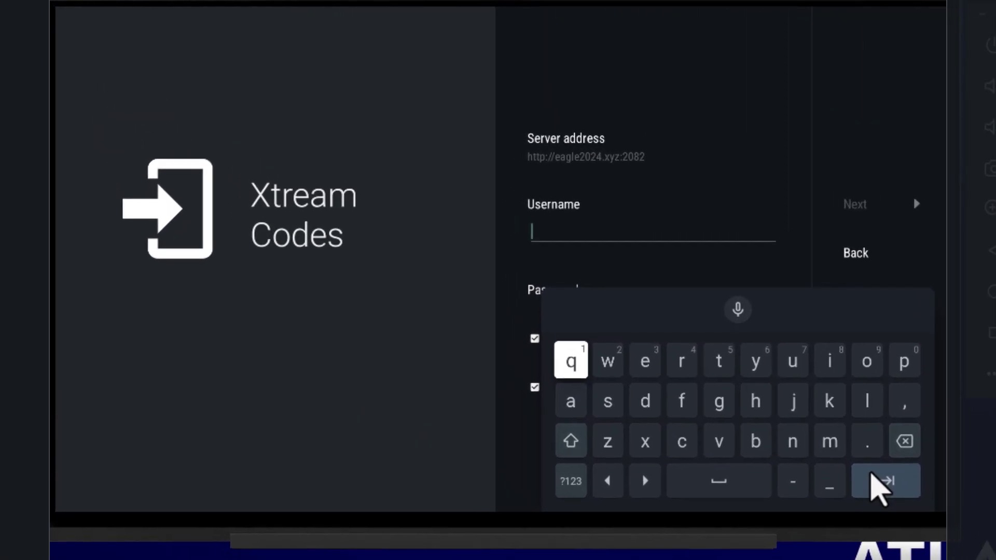
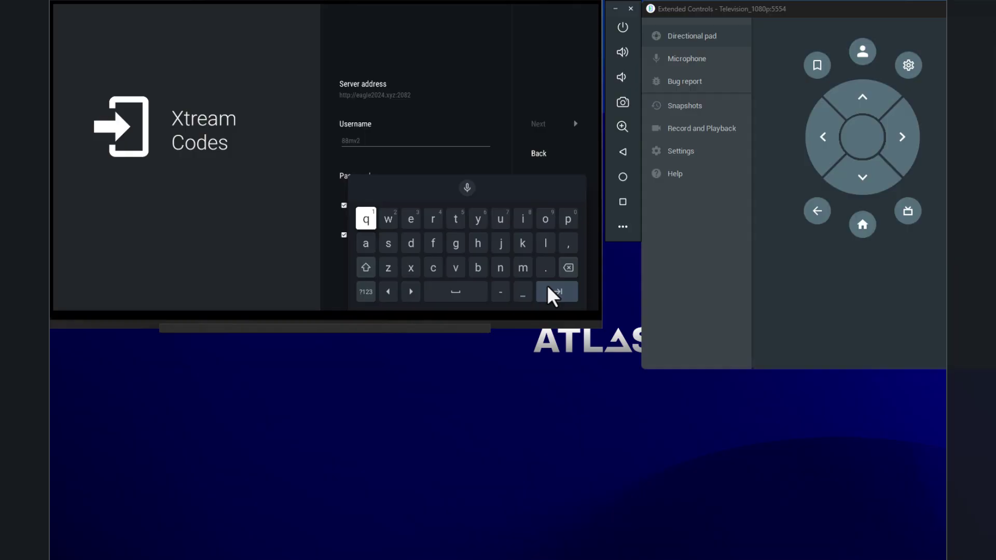
Fill in the account username and password on the Xtream Codes form
key("Return")
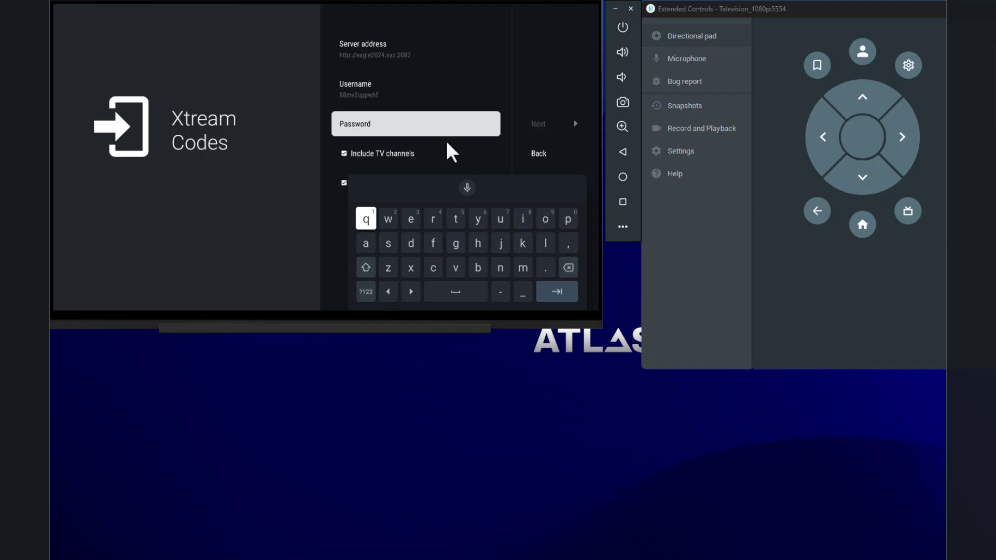
left_click(411, 130)
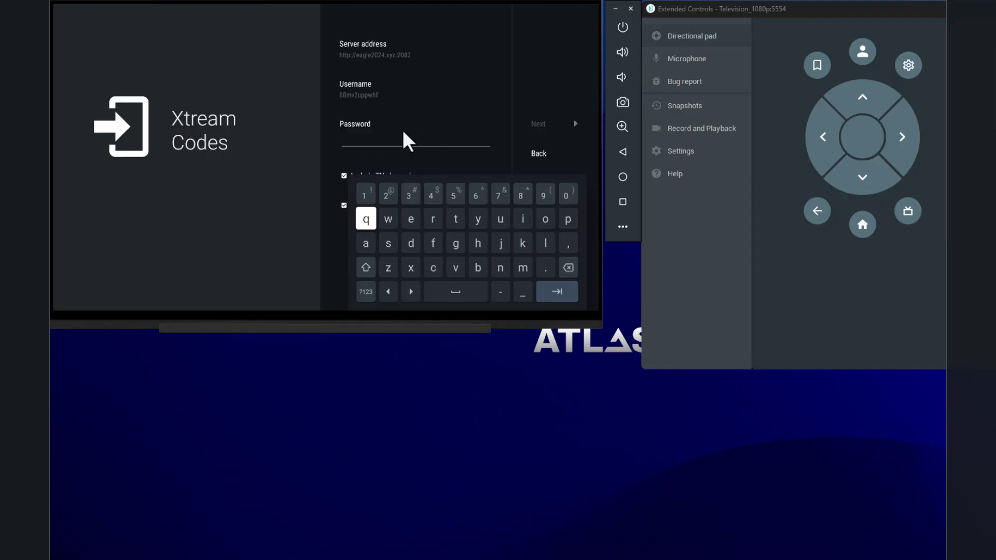
left_click(863, 183)
left_click(862, 181)
left_click(862, 180)
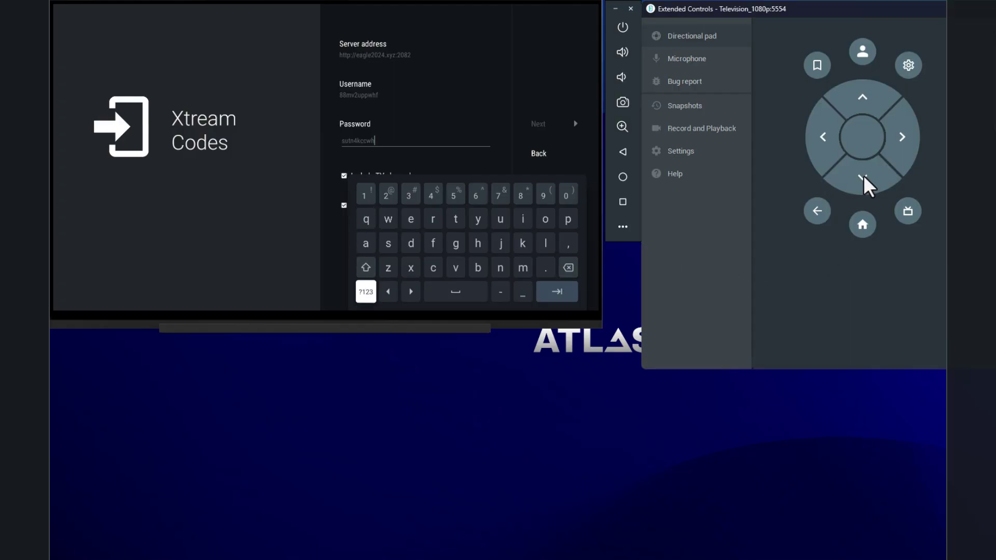
left_click(824, 207)
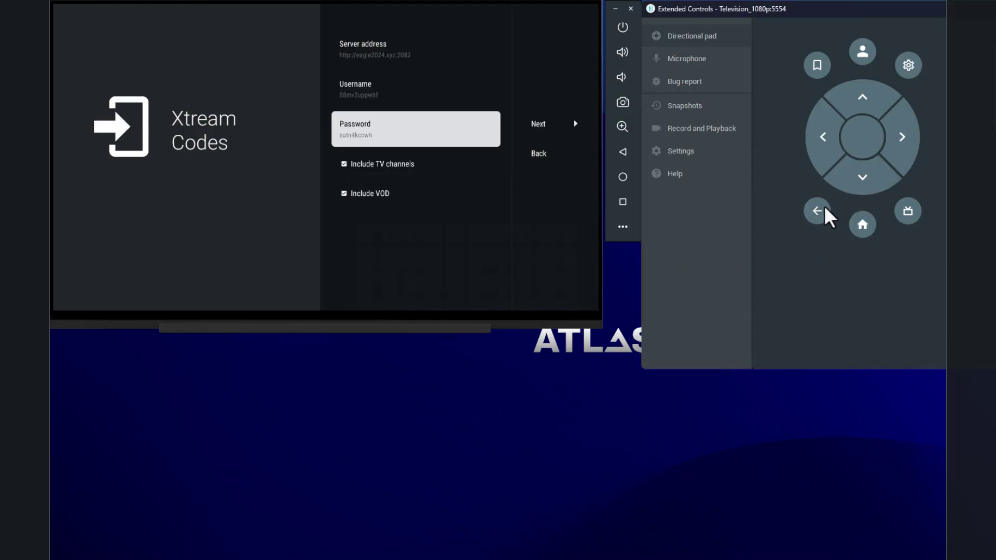
left_click(853, 180)
left_click(855, 178)
left_click(868, 103)
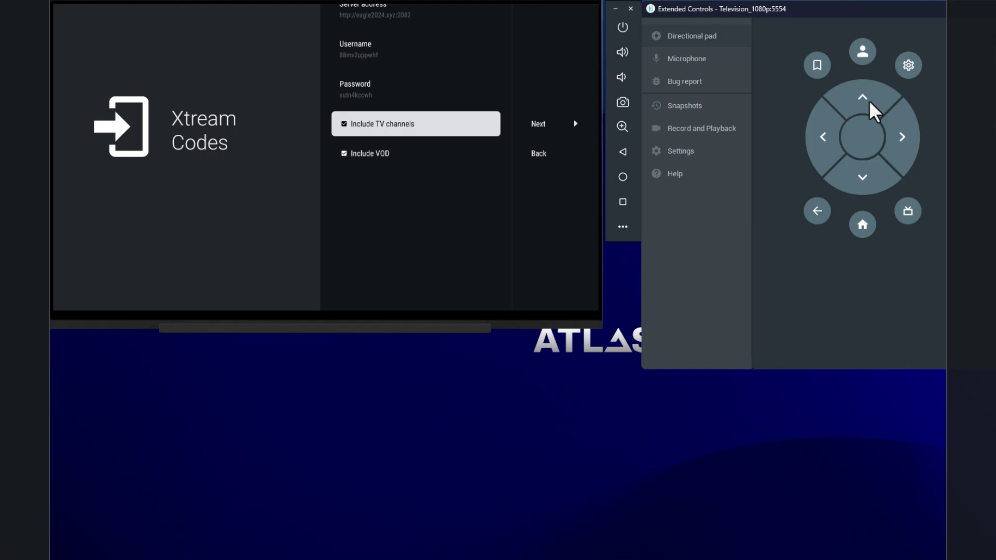
left_click(873, 173)
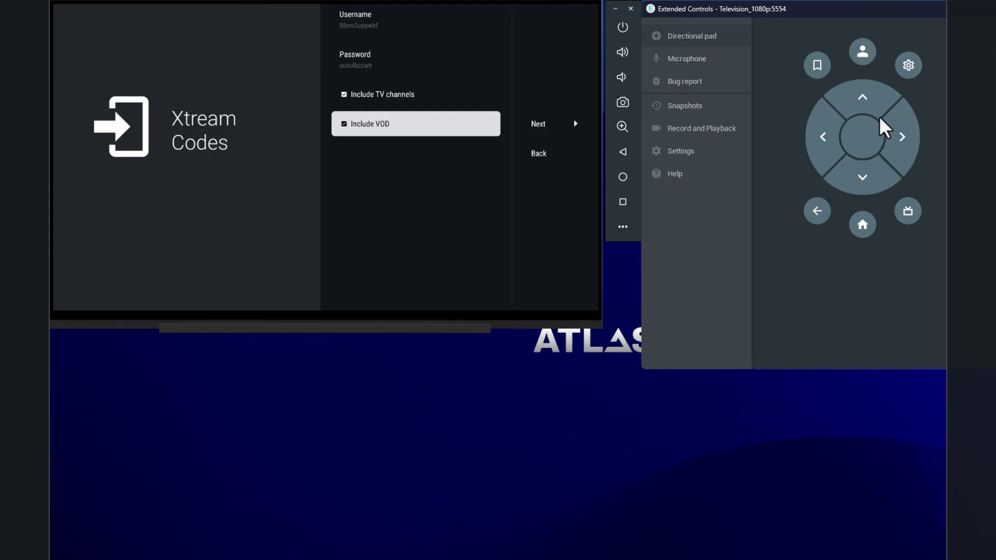
left_click(899, 141)
left_click(863, 133)
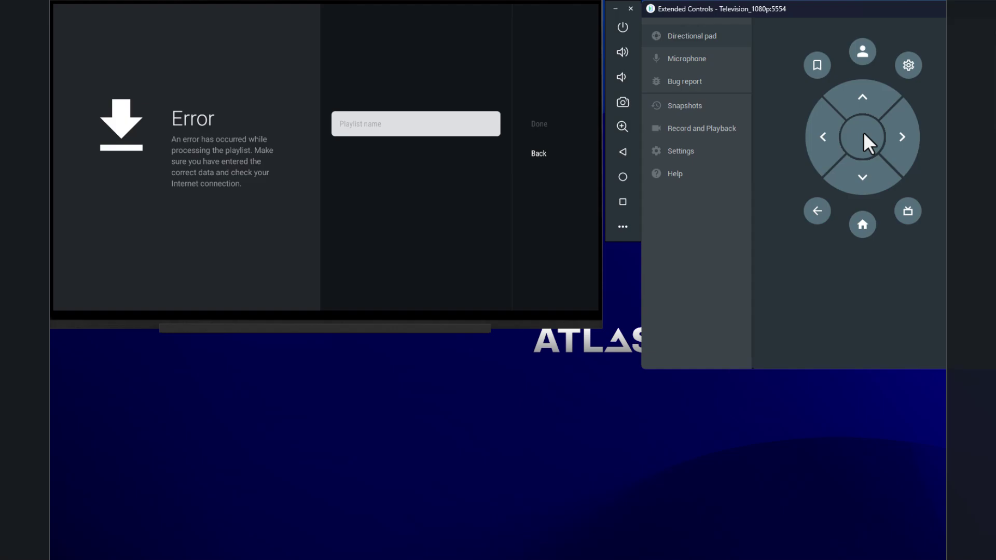
left_click(826, 210)
left_click(855, 103)
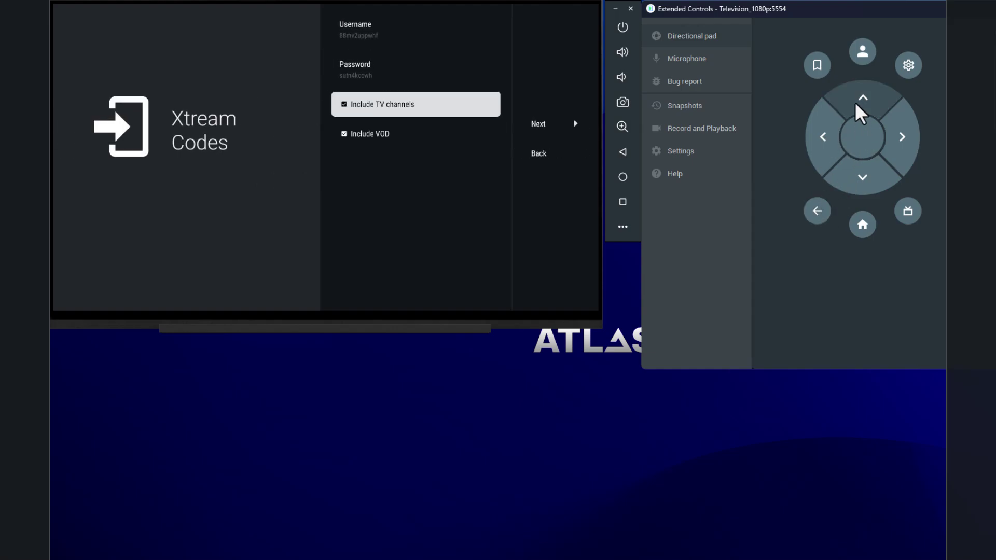
left_click(856, 102)
left_click(855, 102)
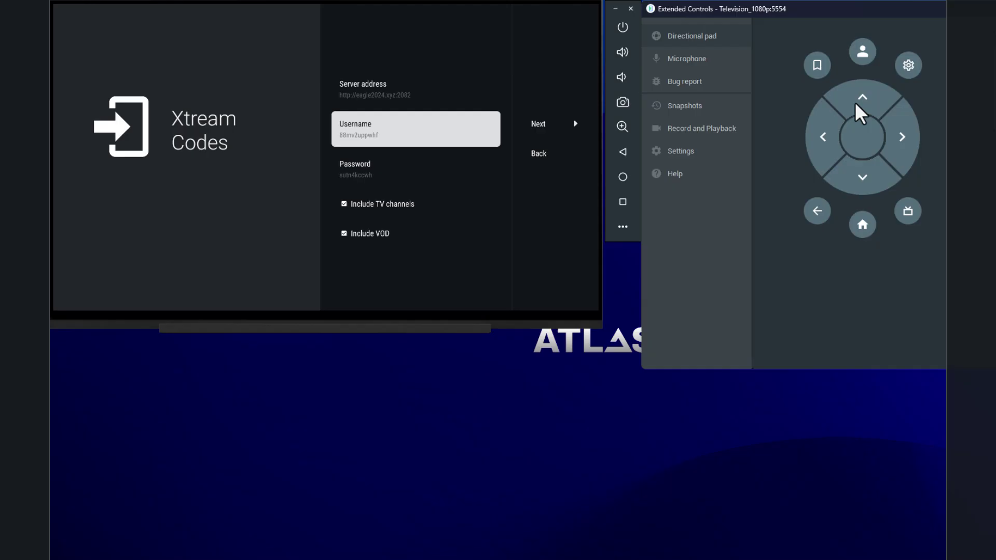
Close the on-screen keyboard and submit the Xtream Codes login with Next
left_click(857, 139)
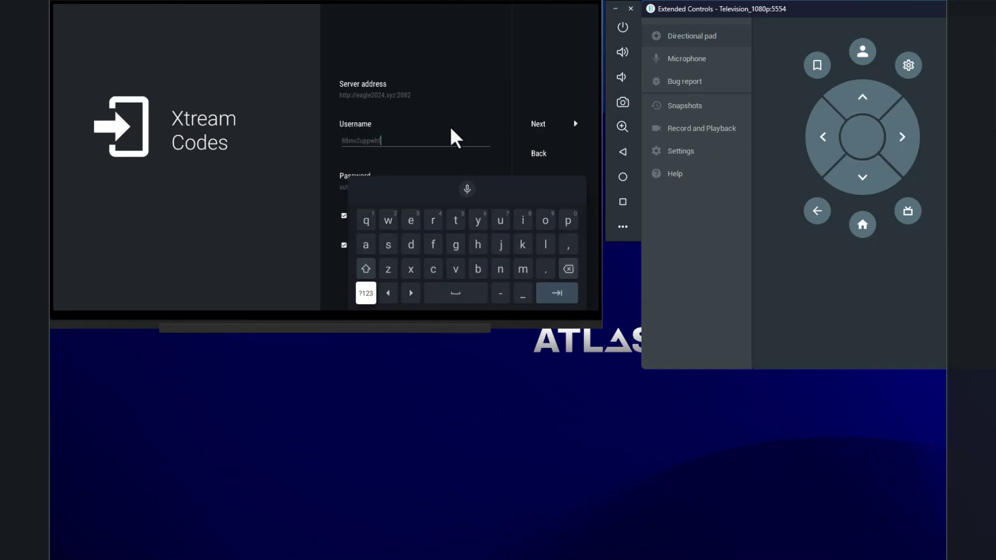
left_click(370, 139)
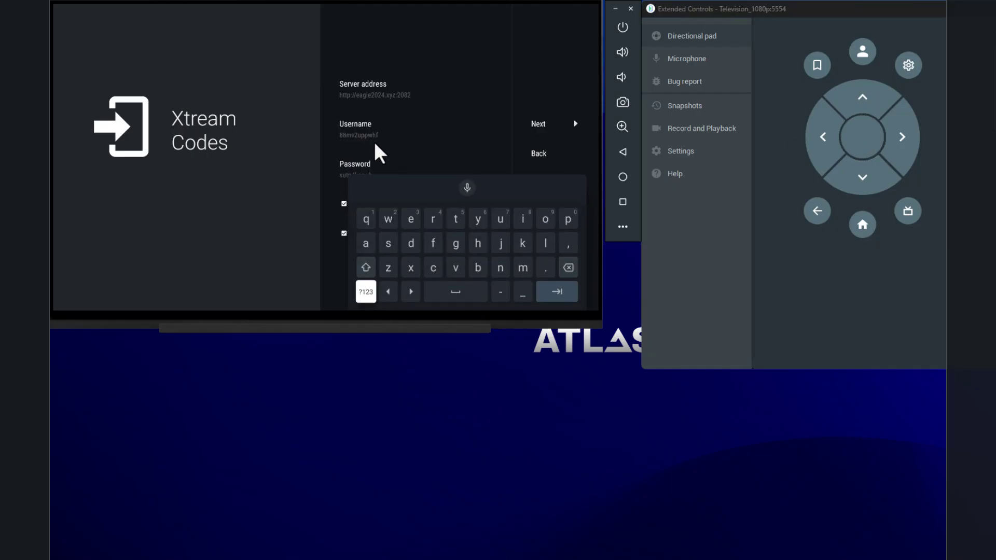
left_click(868, 105)
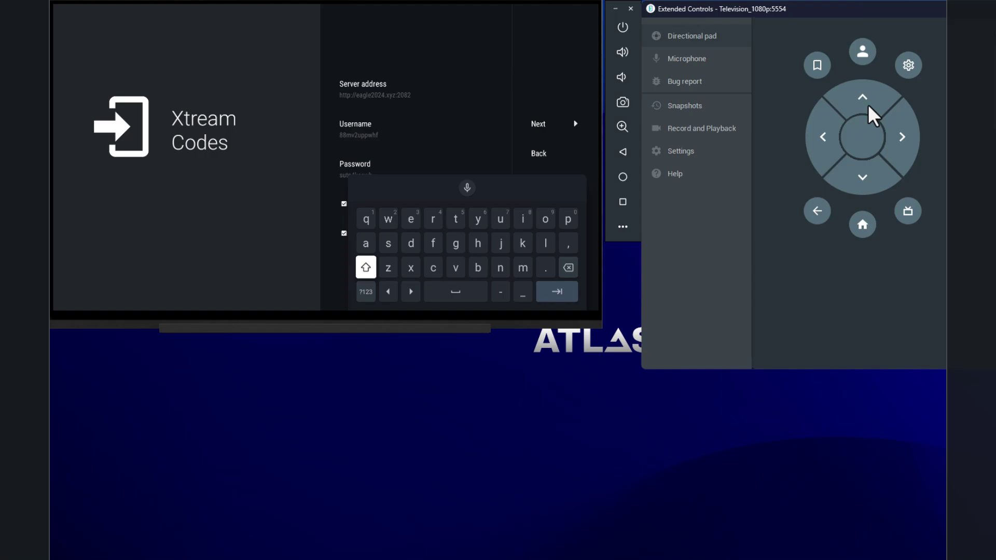
left_click(868, 105)
left_click(868, 104)
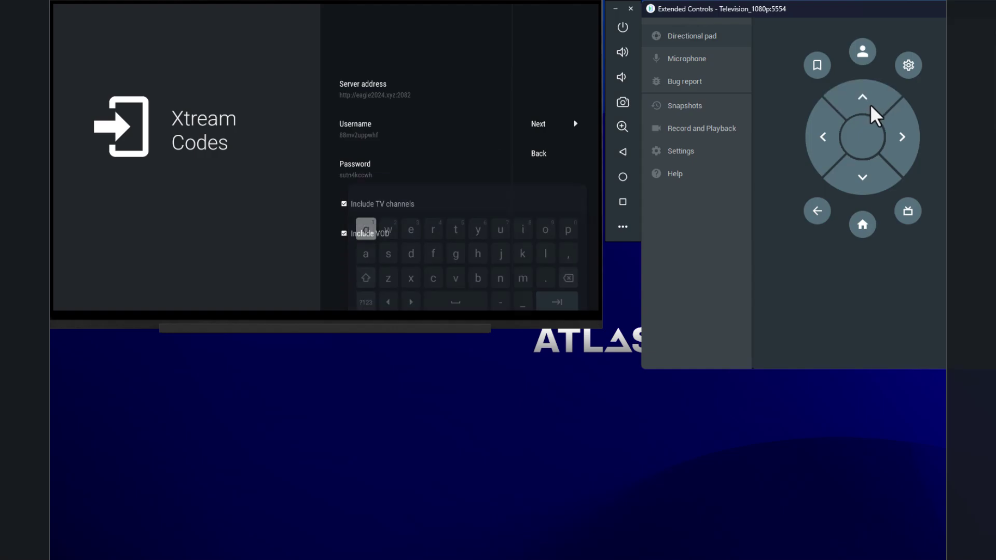
left_click(905, 139)
left_click(874, 137)
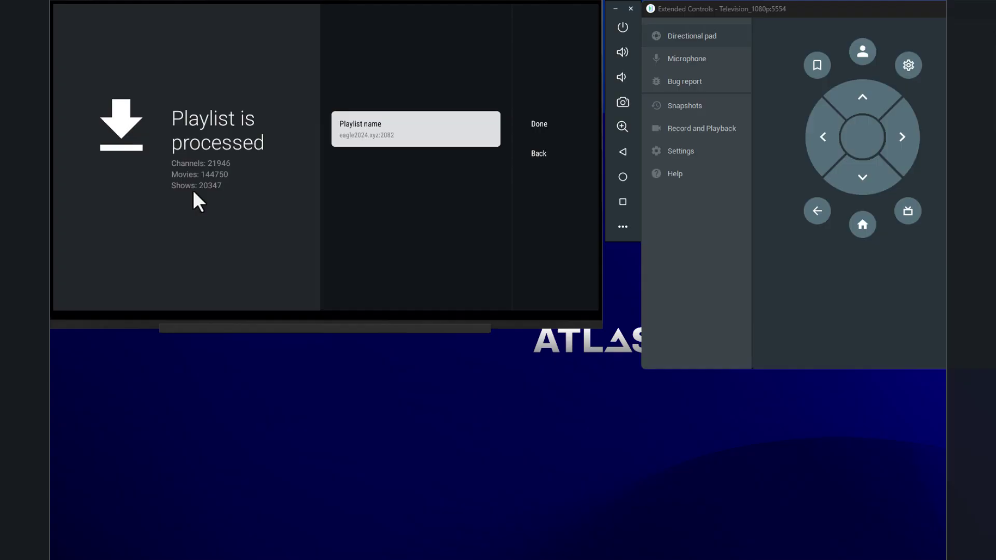
Finish the playlist setup with Done and move down the guide's channel list
left_click(895, 140)
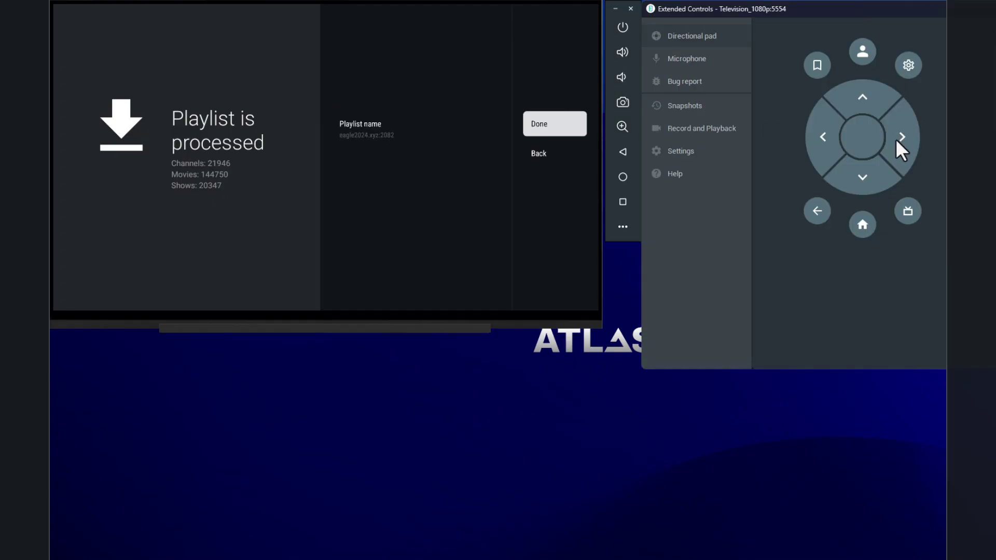
left_click(856, 138)
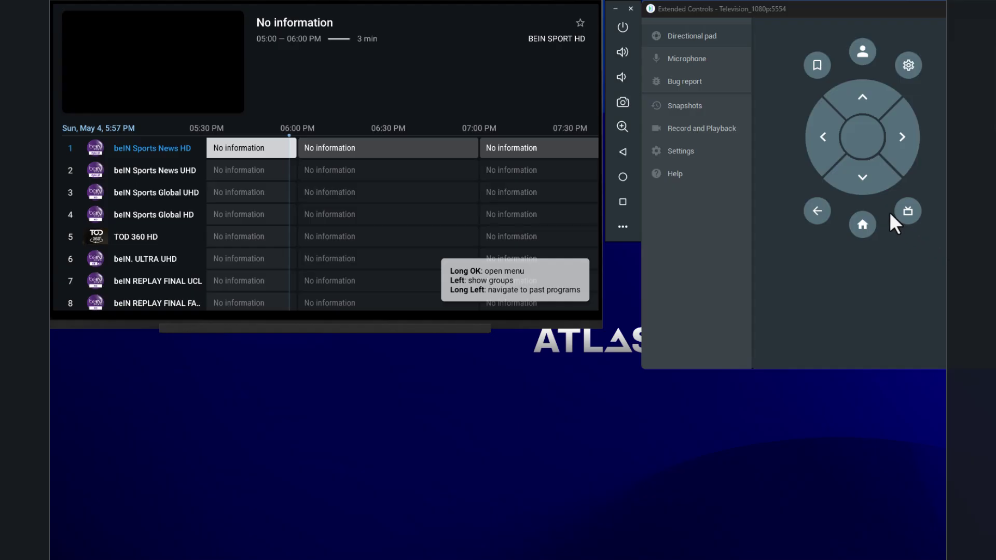
left_click_drag(869, 182, 866, 182)
Open the channel groups list and scroll down past PT DOCUMENTARIO toward TR| DIN
left_click(815, 134)
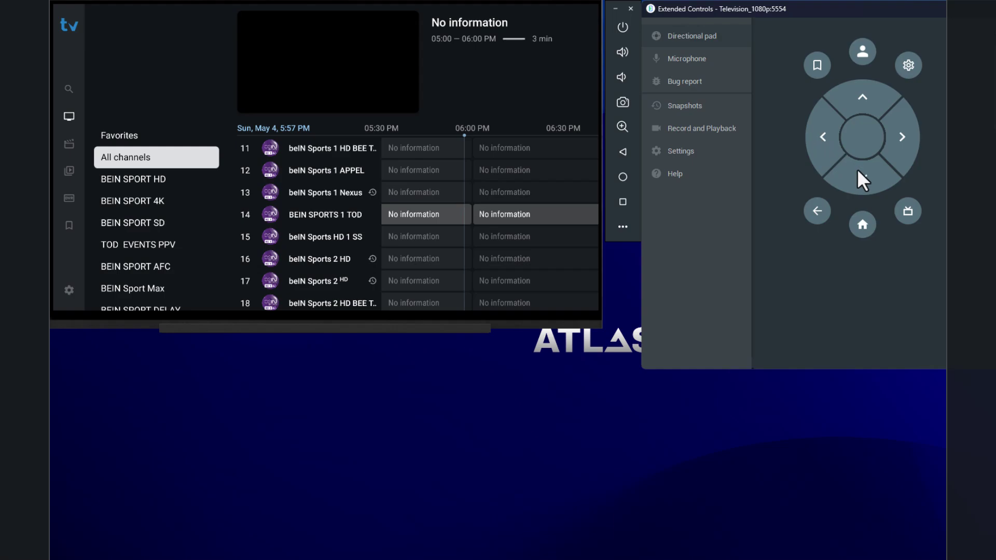
left_click_drag(856, 175, 856, 173)
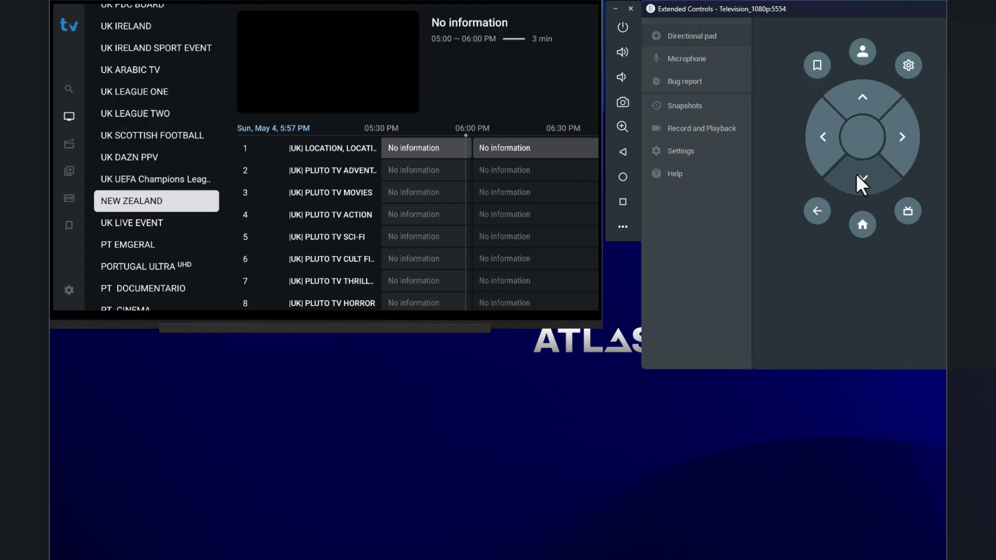
left_click_drag(863, 113, 864, 108)
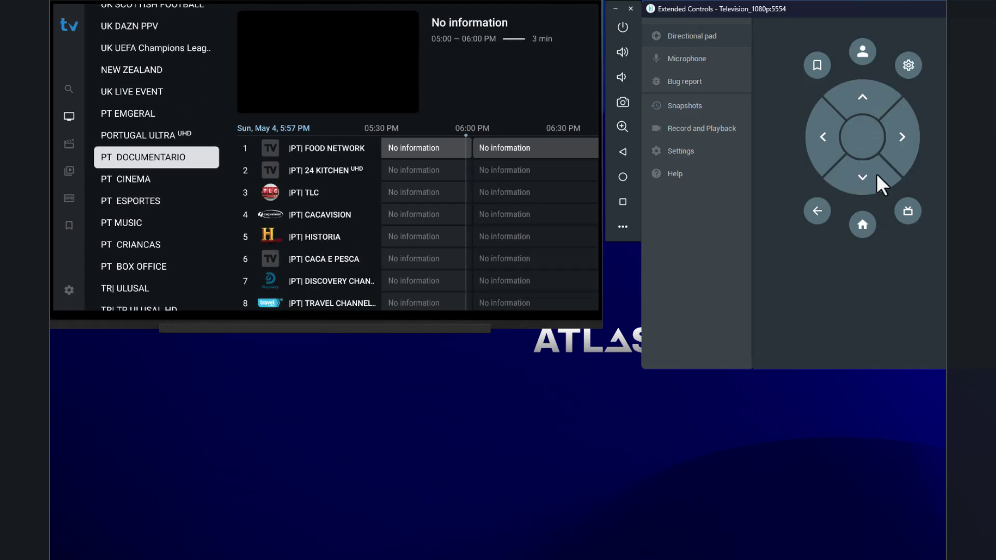
left_click_drag(878, 171, 879, 171)
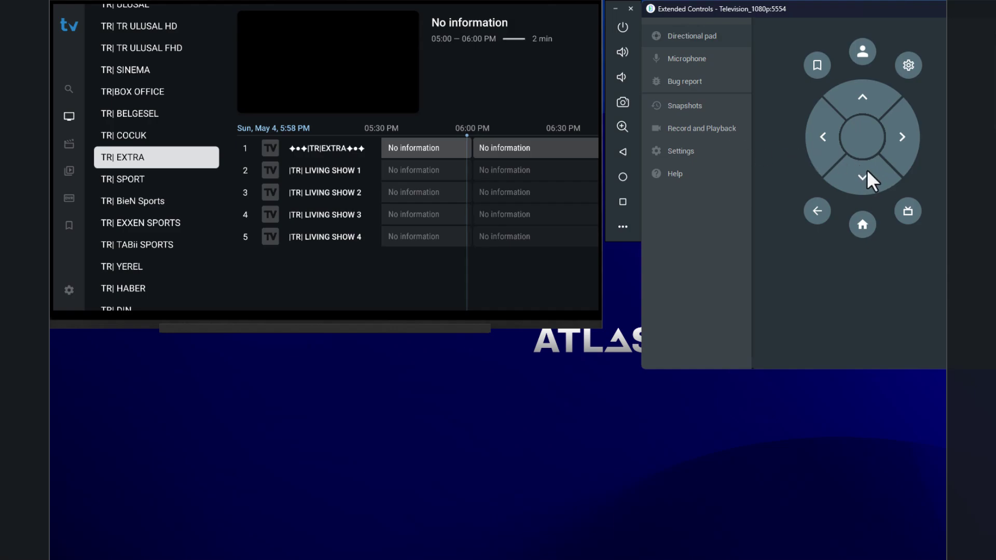
left_click(867, 171)
left_click(867, 171)
left_click(866, 171)
left_click(865, 170)
left_click(864, 170)
left_click(863, 171)
left_click(863, 170)
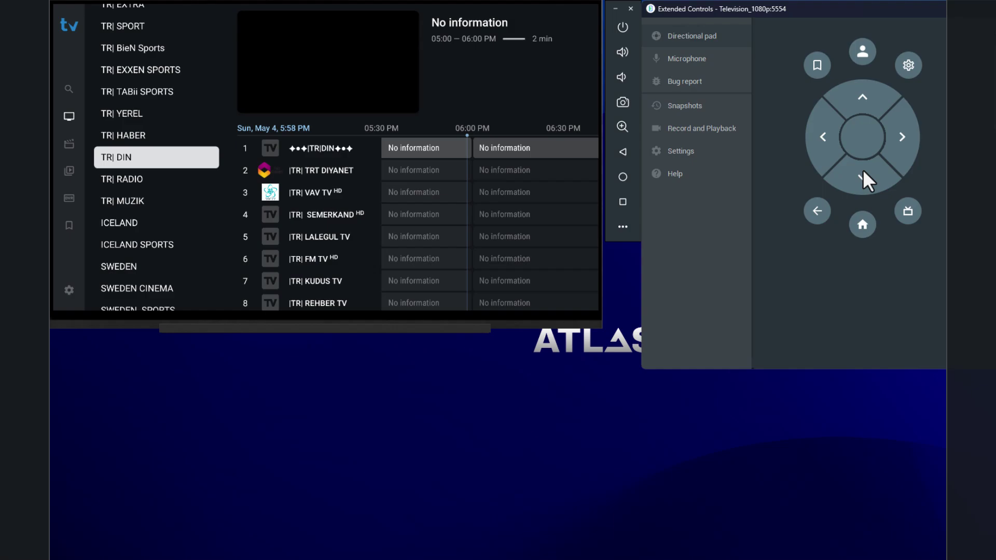
Continue down past the Swedish groups and open the NORWAY group's options
left_click(862, 169)
left_click(862, 170)
left_click(862, 169)
left_click(862, 169)
left_click(862, 170)
left_click(861, 170)
left_click(861, 170)
left_click(862, 170)
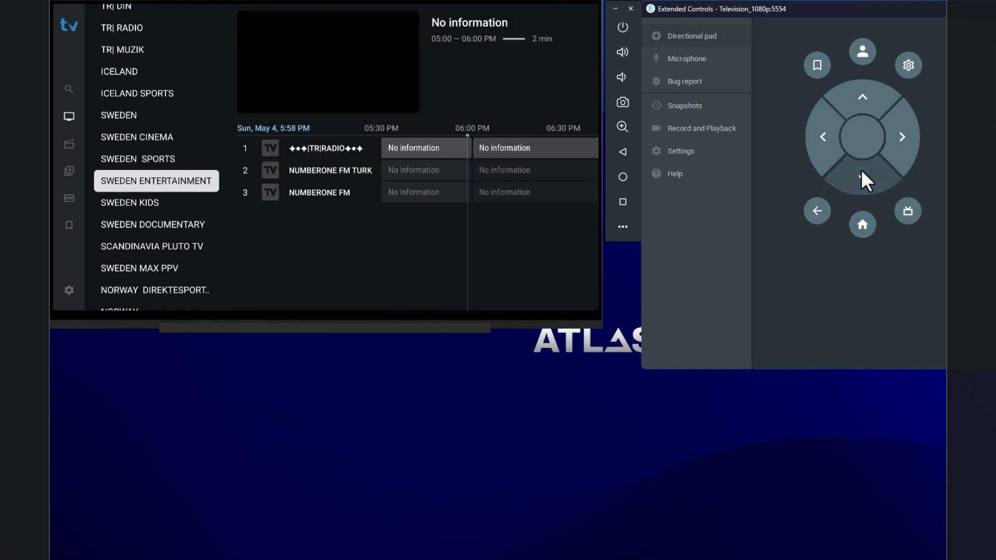
left_click(861, 170)
left_click(861, 170)
left_click(861, 169)
left_click(862, 170)
left_click(862, 170)
left_click(861, 170)
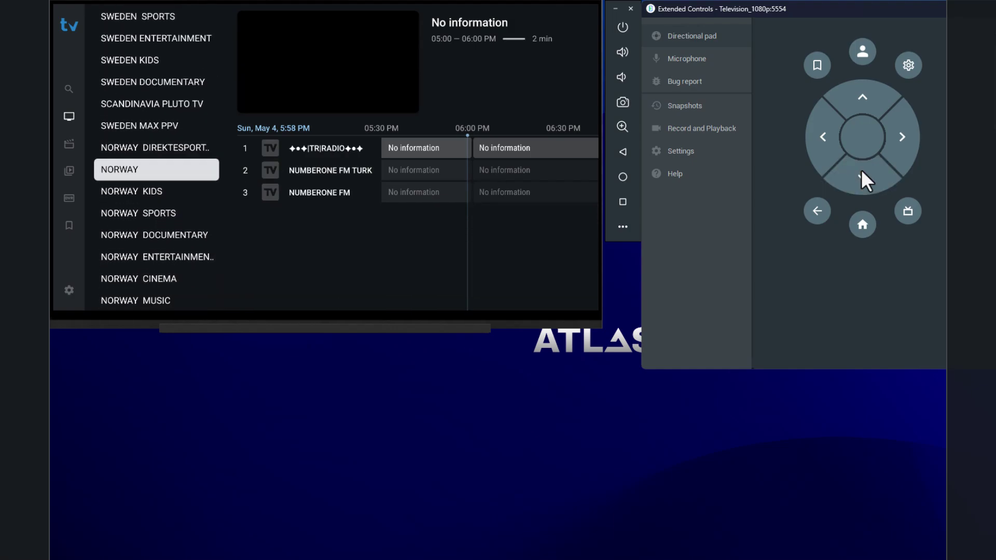
left_click(870, 136)
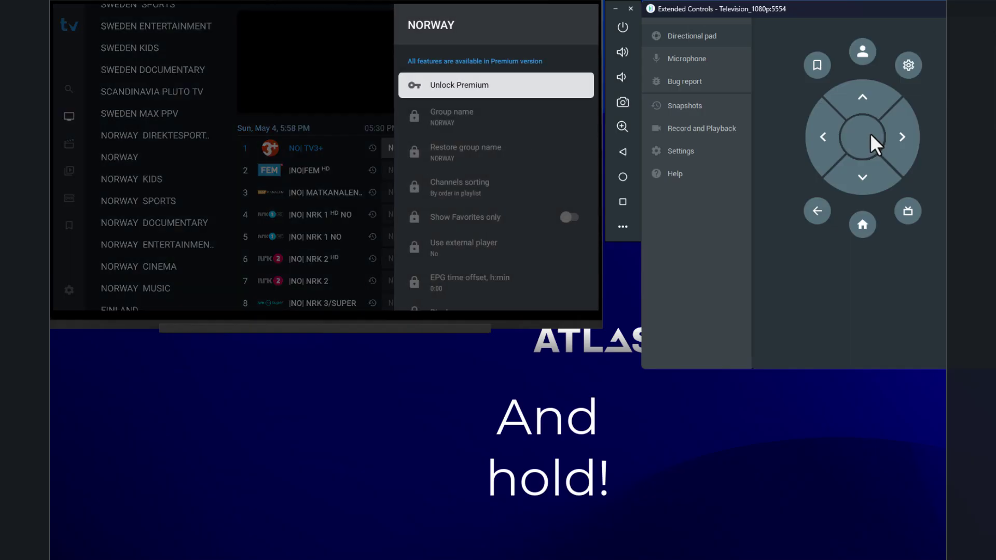
Scroll through the NORWAY group's locked options, then return to Unlock Premium at the top
left_click(861, 177)
left_click(861, 177)
left_click(861, 177)
left_click(861, 177)
left_click(861, 177)
left_click(862, 177)
left_click(862, 177)
left_click(862, 177)
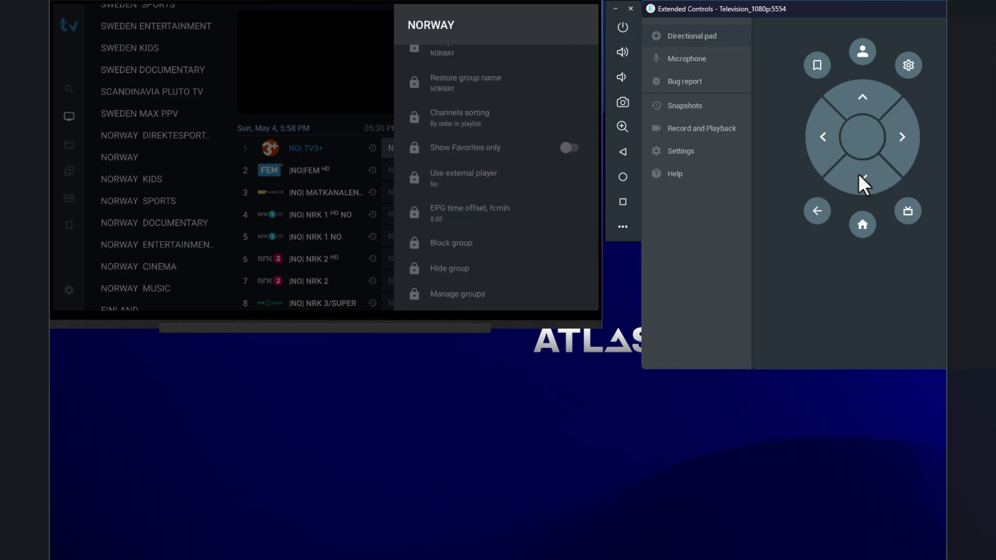
left_click(862, 97)
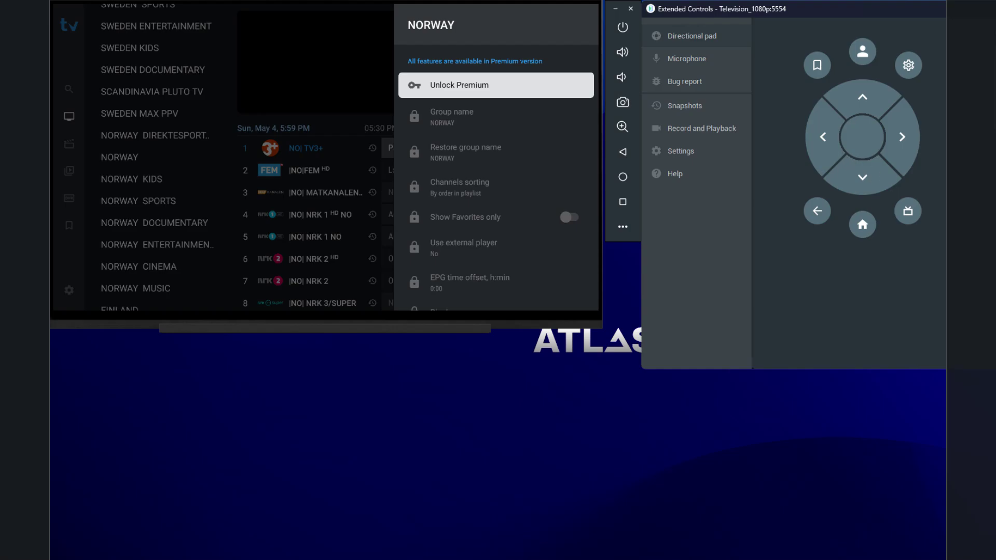
Unlock Premium, dismiss the confirmation, and leave the NORWAY group name unchanged
key("Return")
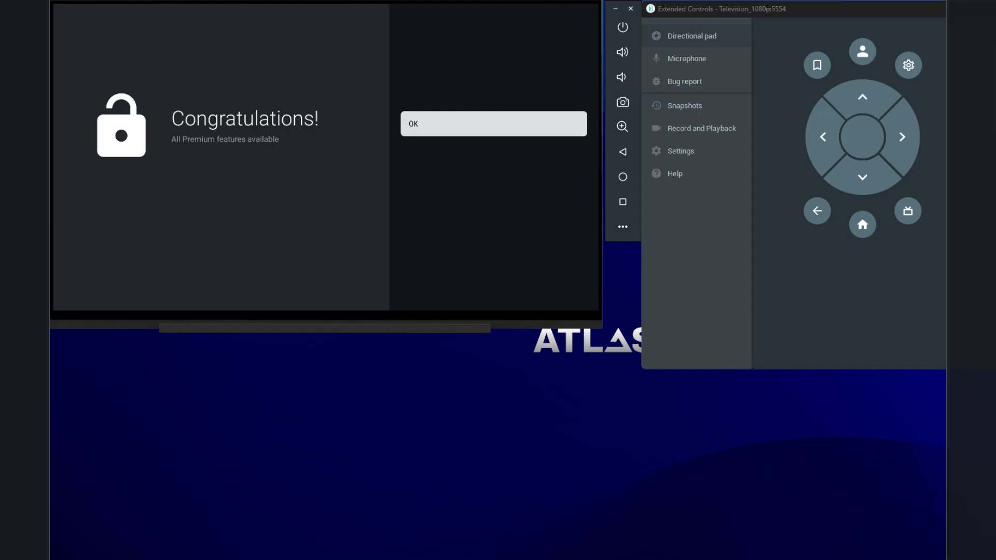
left_click(865, 148)
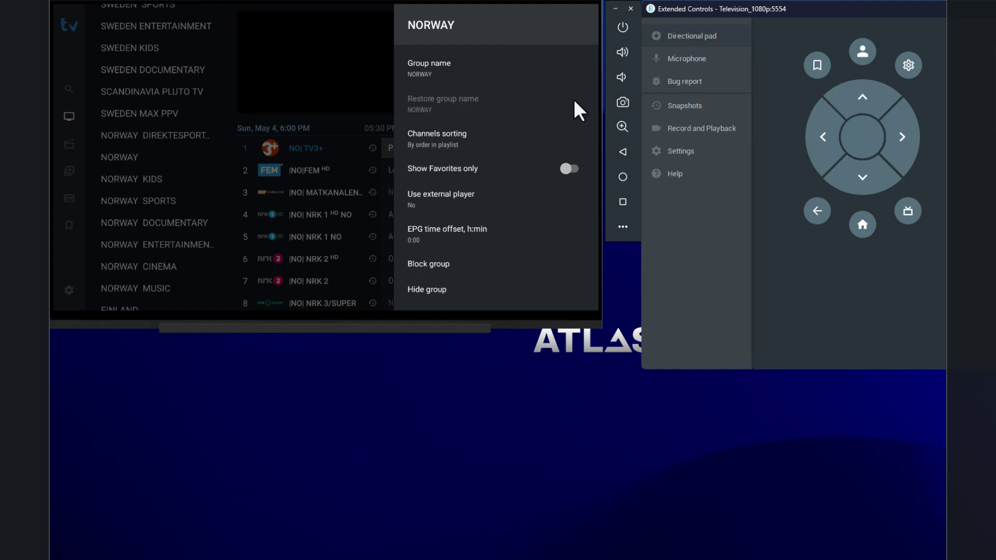
left_click(505, 71)
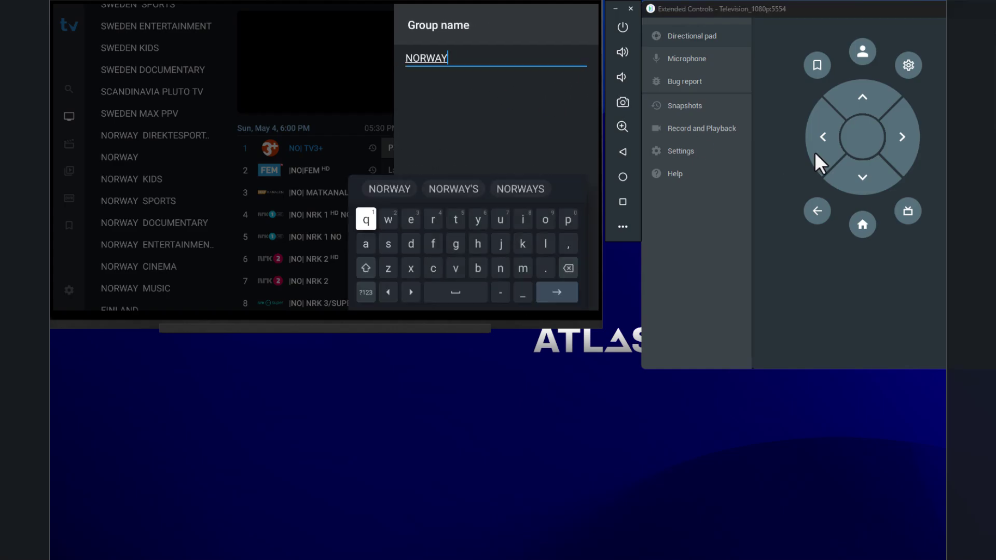
left_click(815, 212)
left_click(816, 212)
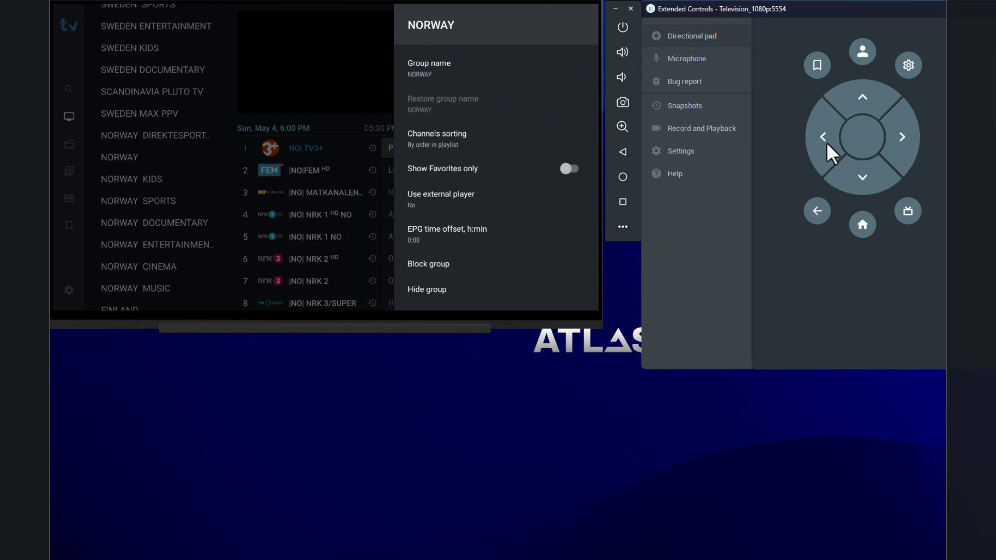
Close the NORWAY options and scroll down through the Norway, Finland and Polish groups
left_click(814, 211)
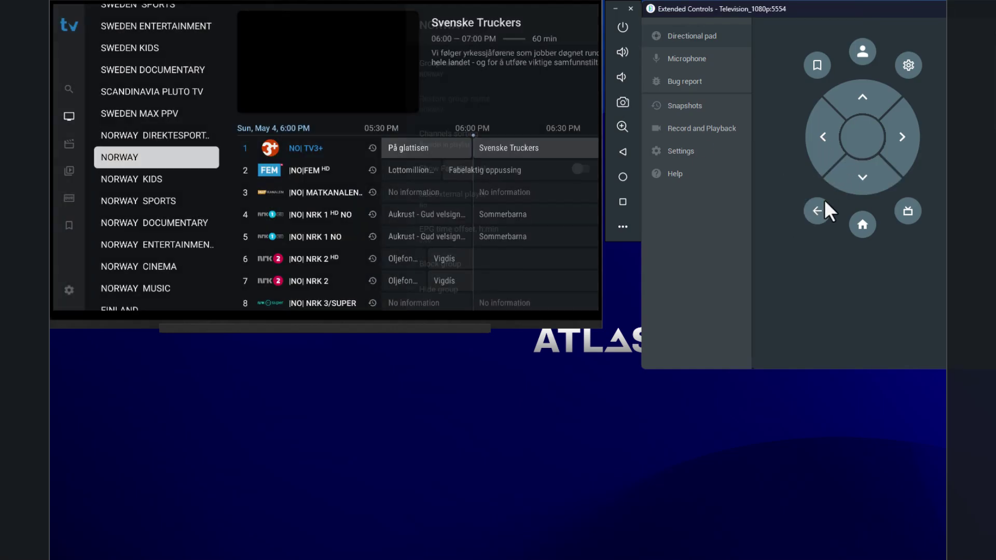
left_click(854, 172)
left_click(854, 172)
left_click(853, 171)
left_click(854, 172)
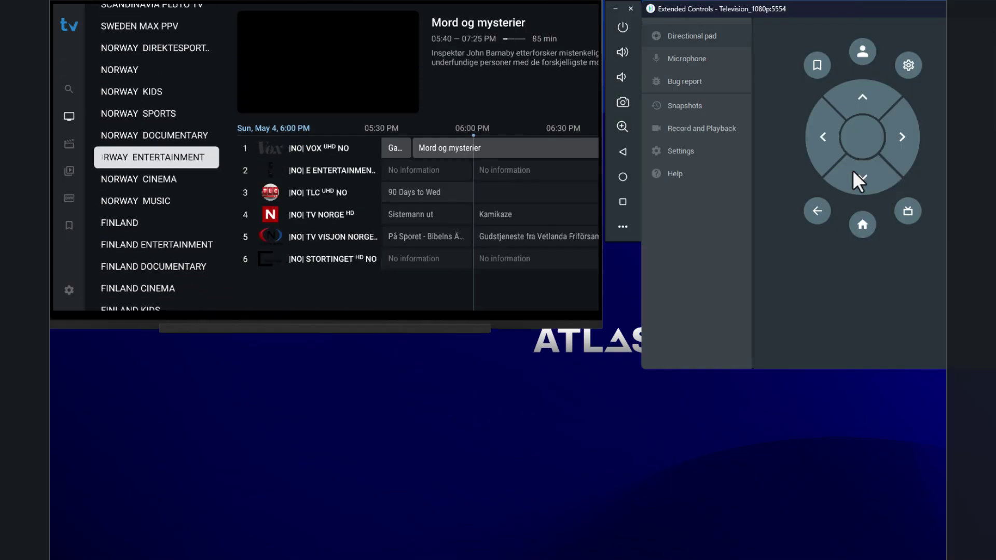
left_click(853, 171)
left_click(854, 171)
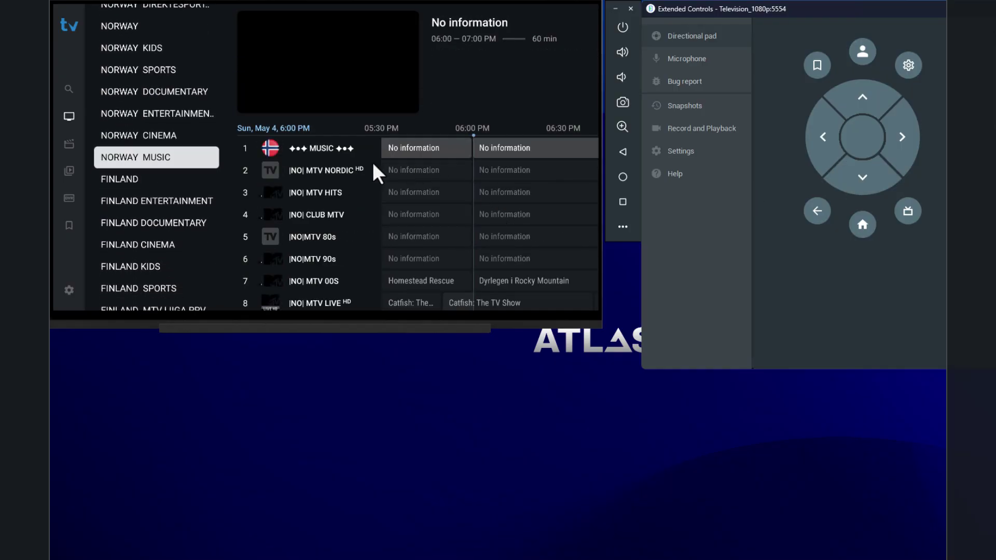
left_click(851, 171)
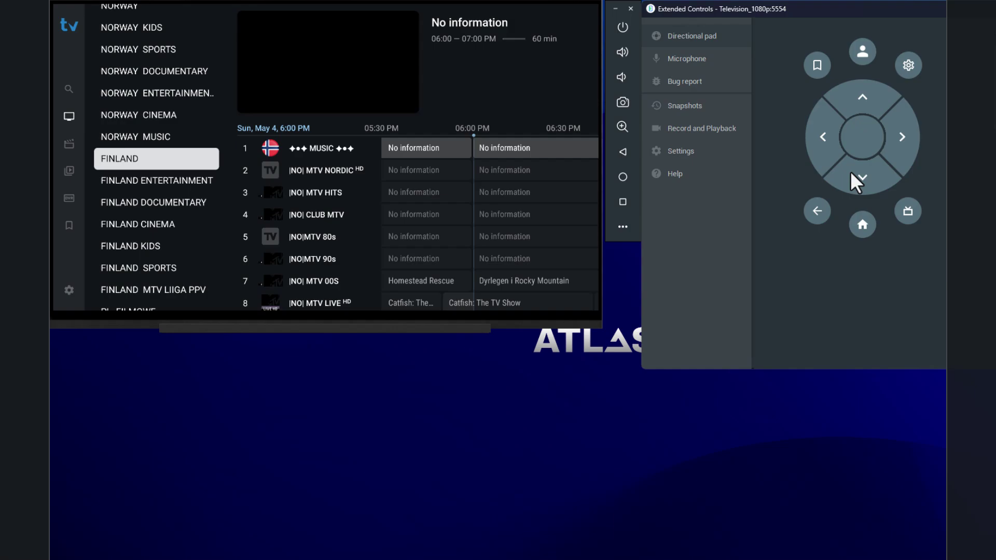
left_click(862, 172)
left_click(875, 174)
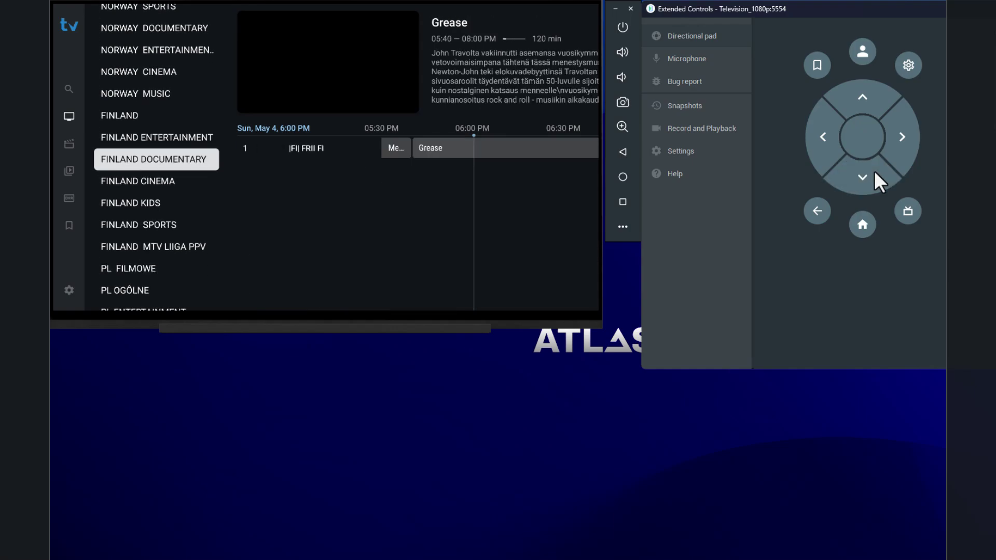
left_click(874, 174)
left_click(875, 174)
left_click(875, 173)
left_click(875, 173)
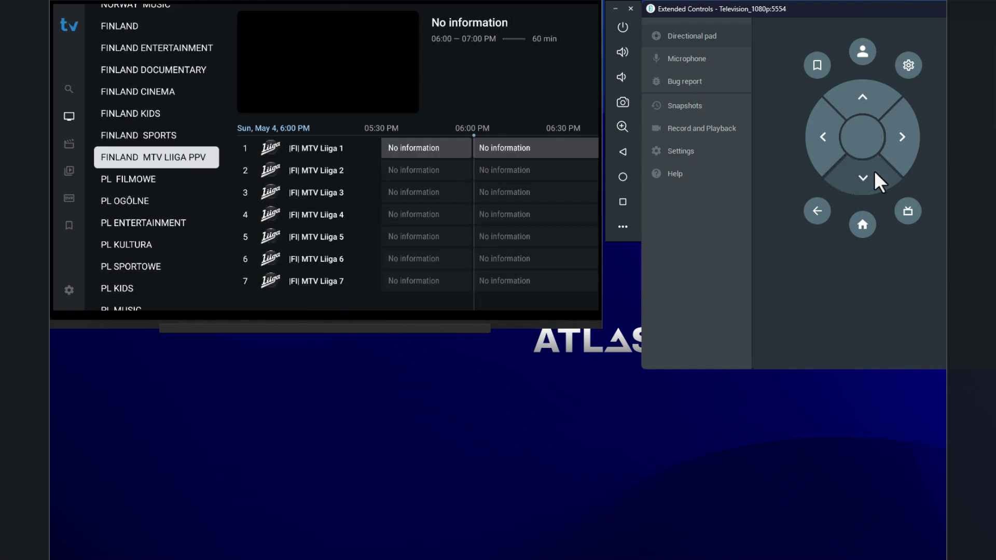
left_click(874, 171)
left_click(874, 171)
left_click(874, 171)
left_click(874, 171)
left_click(874, 171)
left_click(874, 172)
left_click(874, 171)
left_click(873, 172)
Scroll past the Romanian, Albanian, Russian, Hebrew, Bulgarian and Danish groups, then open CANADA SD's options
double_click(874, 171)
left_click(874, 171)
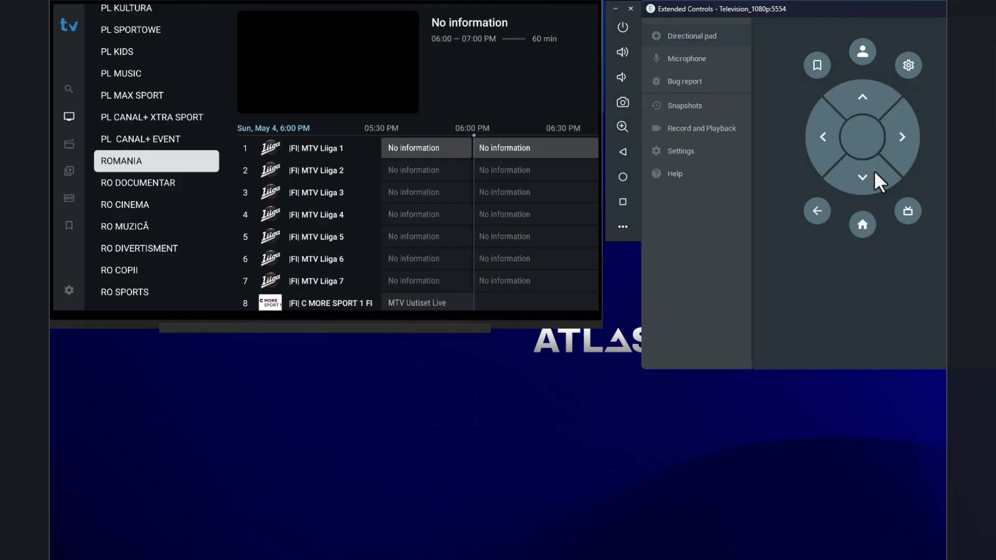
double_click(873, 171)
left_click(874, 171)
double_click(874, 171)
left_click(873, 171)
left_click(874, 170)
double_click(874, 170)
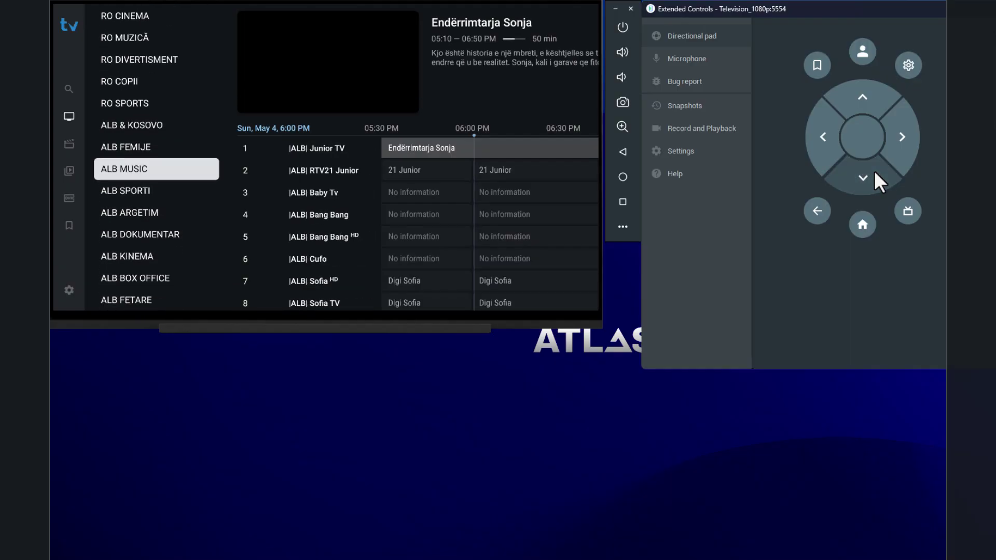
double_click(873, 171)
double_click(874, 171)
double_click(874, 171)
double_click(874, 170)
left_click(874, 170)
left_click(874, 171)
triple_click(874, 171)
triple_click(874, 171)
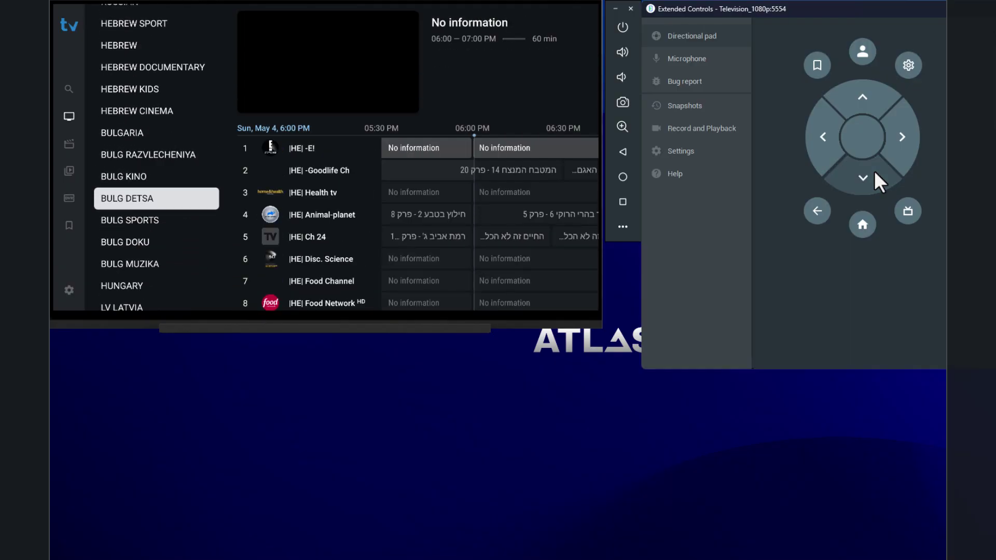
triple_click(874, 170)
triple_click(873, 170)
double_click(874, 171)
left_click(873, 171)
left_click_drag(874, 170, 874, 171)
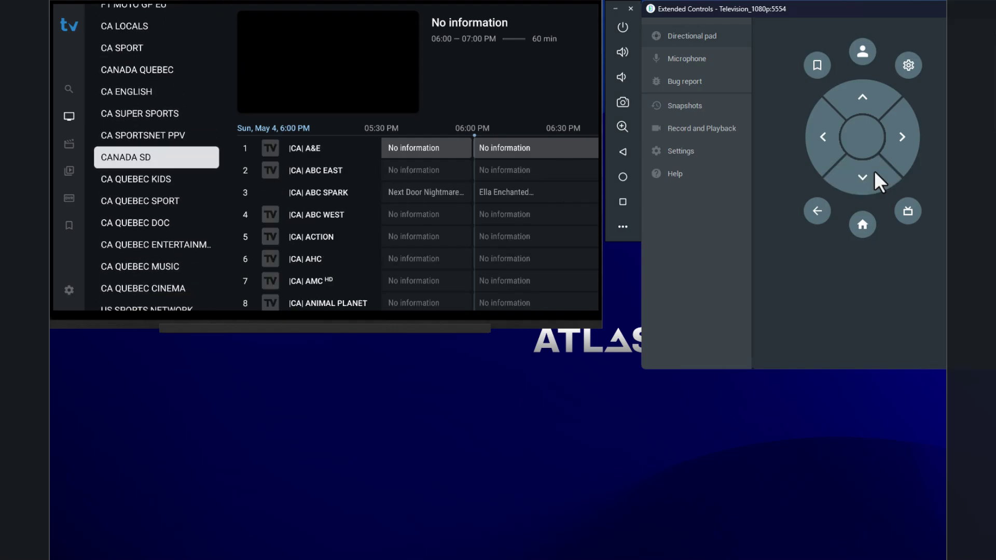
left_click_drag(863, 133, 863, 134)
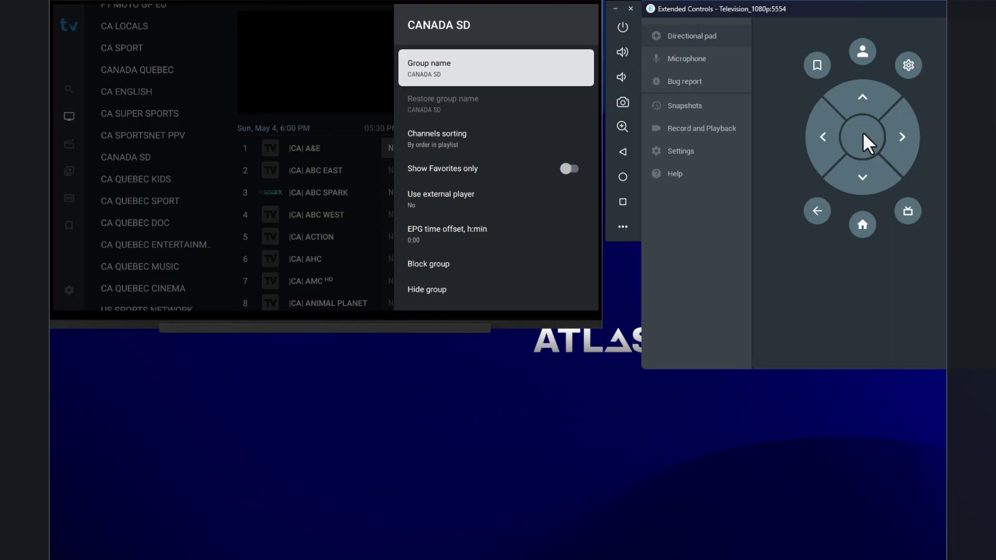
Go to Manage groups in the group options and open the TV groups list
left_click(855, 180)
left_click(856, 179)
left_click(859, 180)
left_click(858, 178)
left_click(859, 179)
left_click(859, 178)
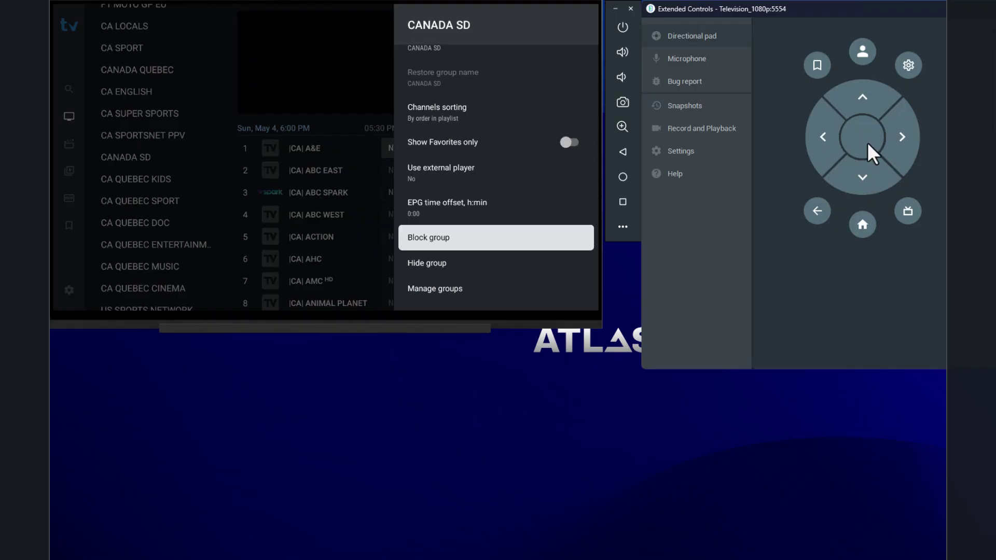
left_click(863, 185)
left_click(864, 183)
key("Return")
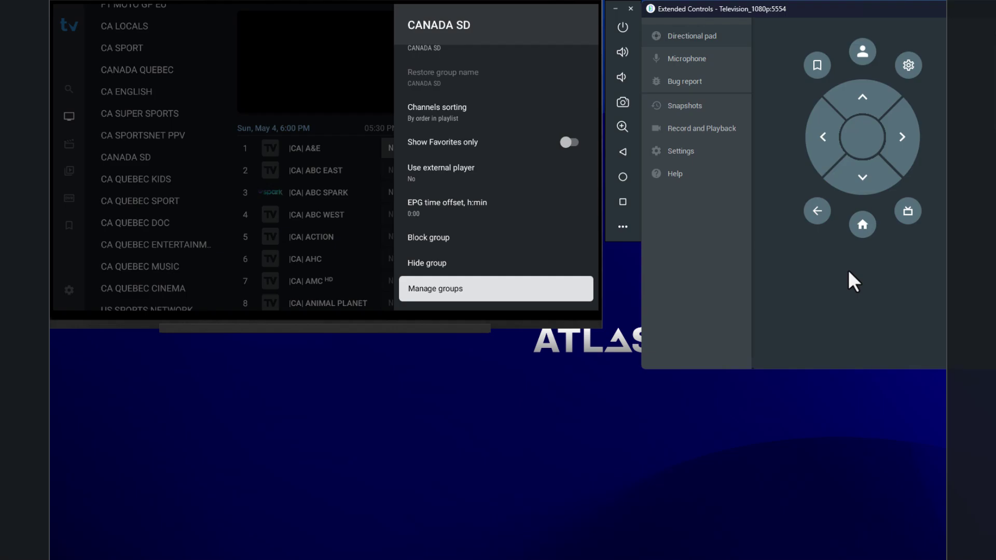
left_click(858, 137)
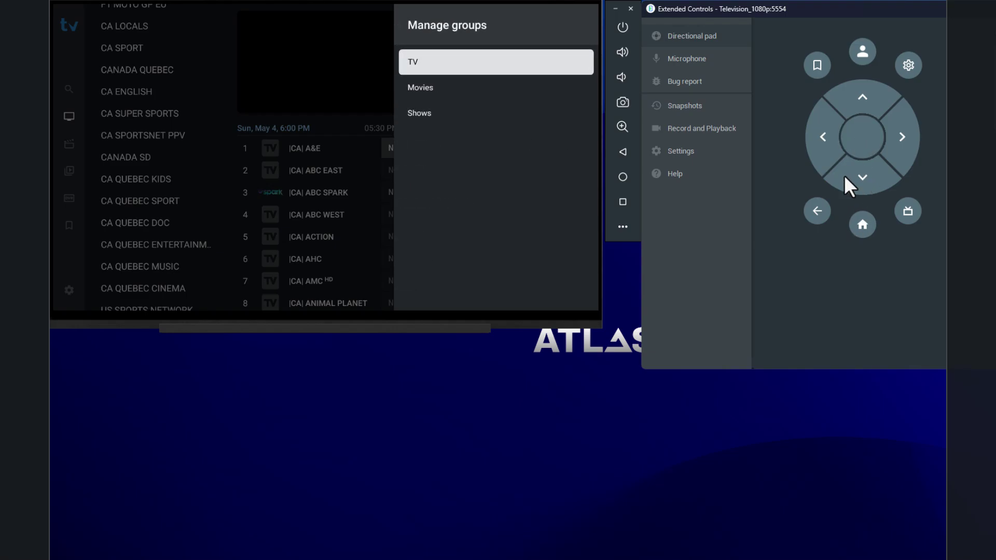
Switch off the BEIN SPORT HD, 4K, SD, TOD EVENTS PPV, AFC and Sport Max groups
left_click(865, 175)
left_click(865, 174)
left_click(864, 174)
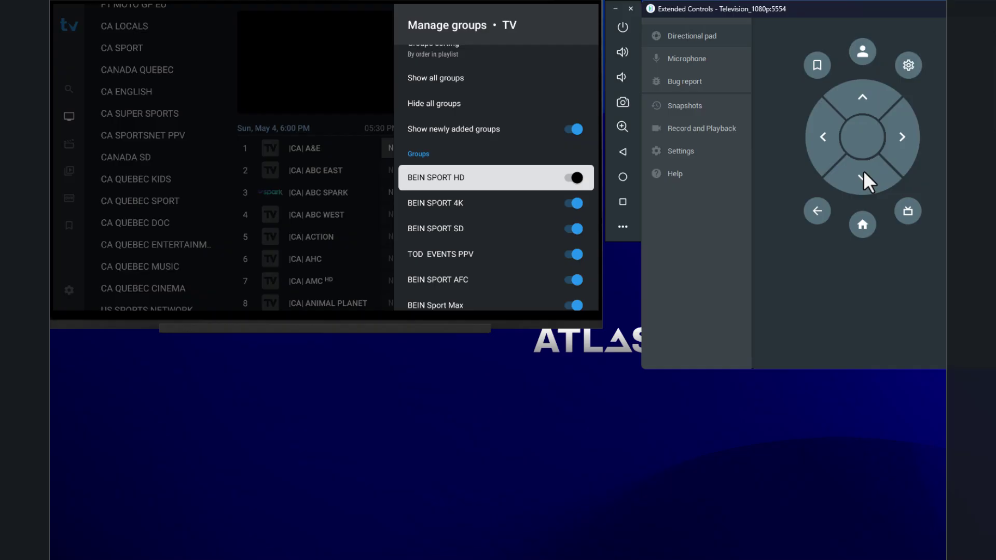
left_click(490, 175)
key("Down")
key("Down")
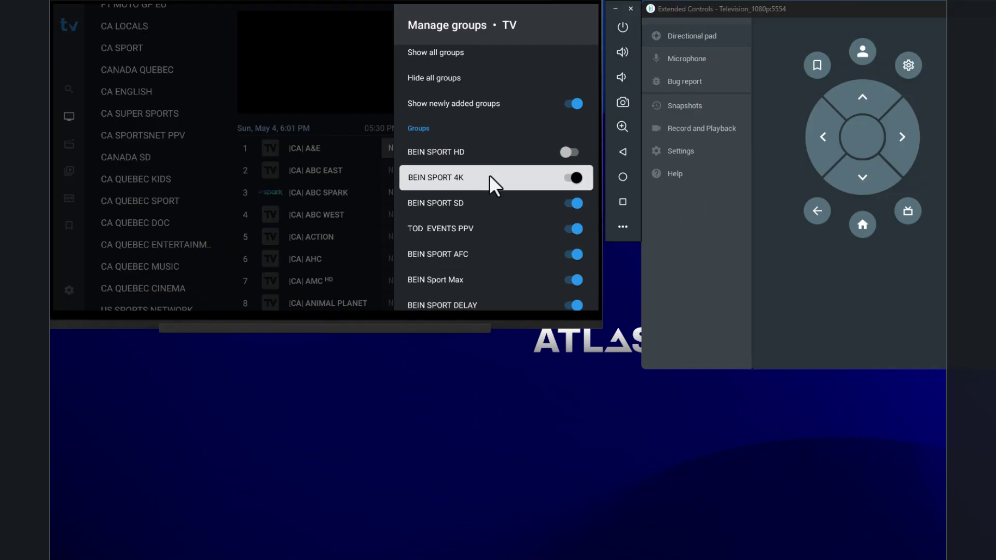
left_click(490, 176)
key("Down")
left_click(489, 175)
key("Down")
left_click(490, 175)
key("Down")
left_click(489, 175)
key("Down")
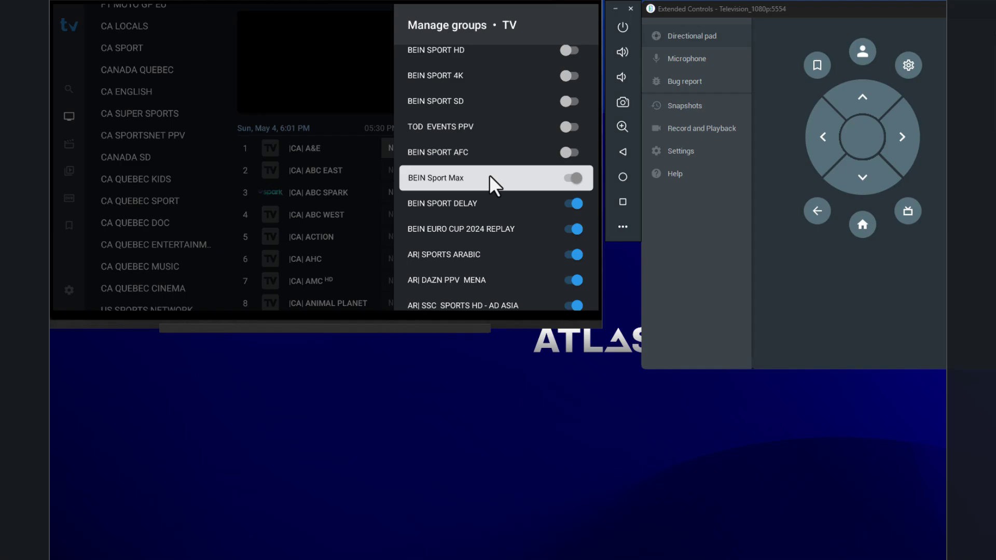
left_click(490, 175)
key("Up")
key("Up")
key("Up")
key("Up")
key("Up")
key("Up")
key("Up")
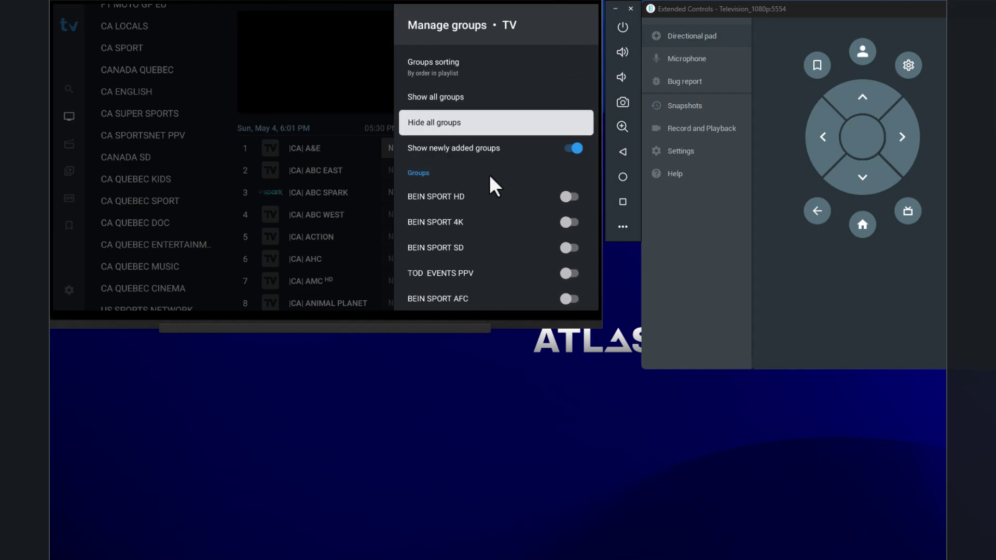
Hide all TV groups, then move down the list to the EX-YU groups
left_click(489, 175)
key("Down")
key("Down")
key("Down")
key("Down")
key("Down")
key("Down")
key("Down")
key("Down")
key("Down")
key("Down")
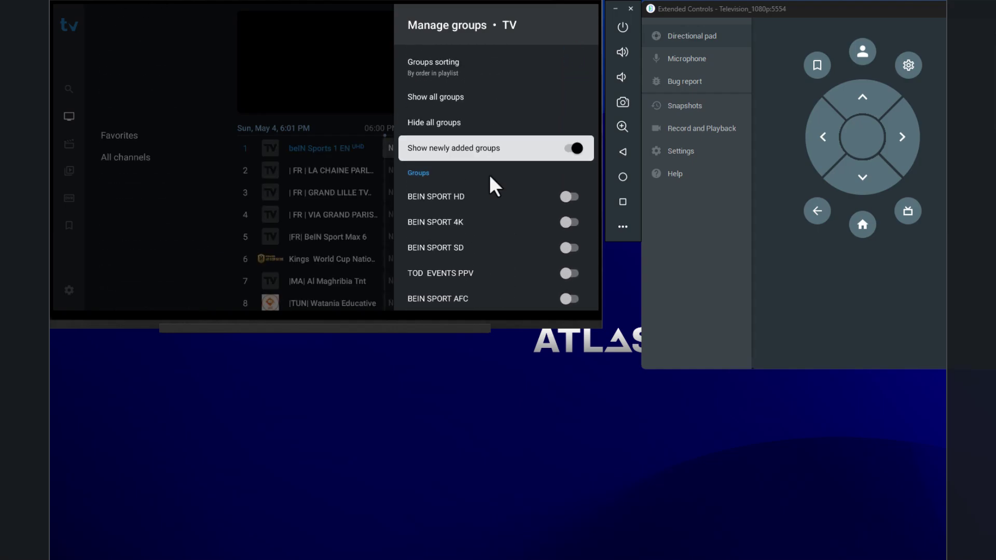
key("Down")
key("Down")
key("Down")
key("Down")
key("Down")
key("Down")
key("Down")
key("Down")
key("Down")
key("Down")
key("Down")
key("Down")
key("Down")
key("Down")
key("Down")
key("Down")
key("Down")
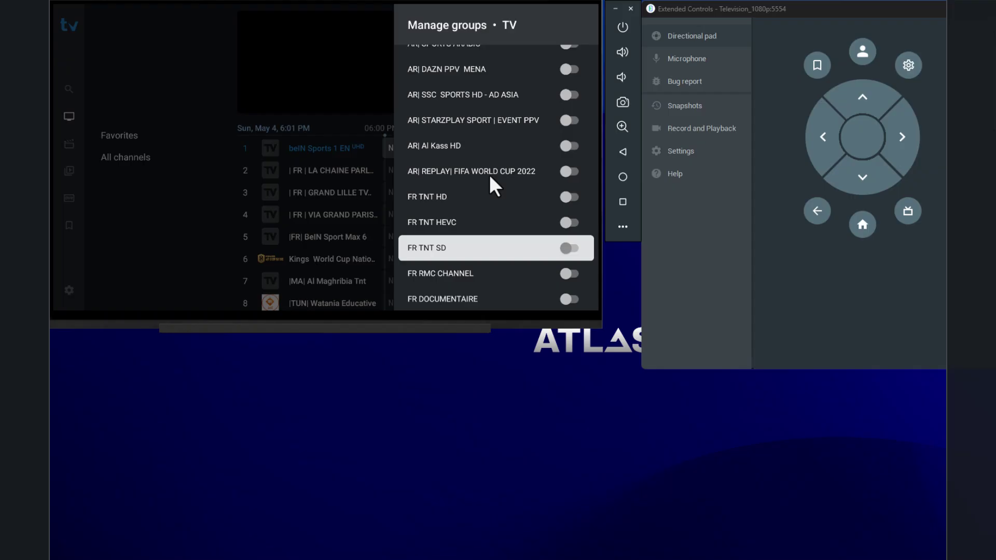
key("Down")
key("Down")
key("Down")
key("Down")
key("Down")
key("Down")
key("Down")
key("Down")
key("Down")
key("Down")
key("Down")
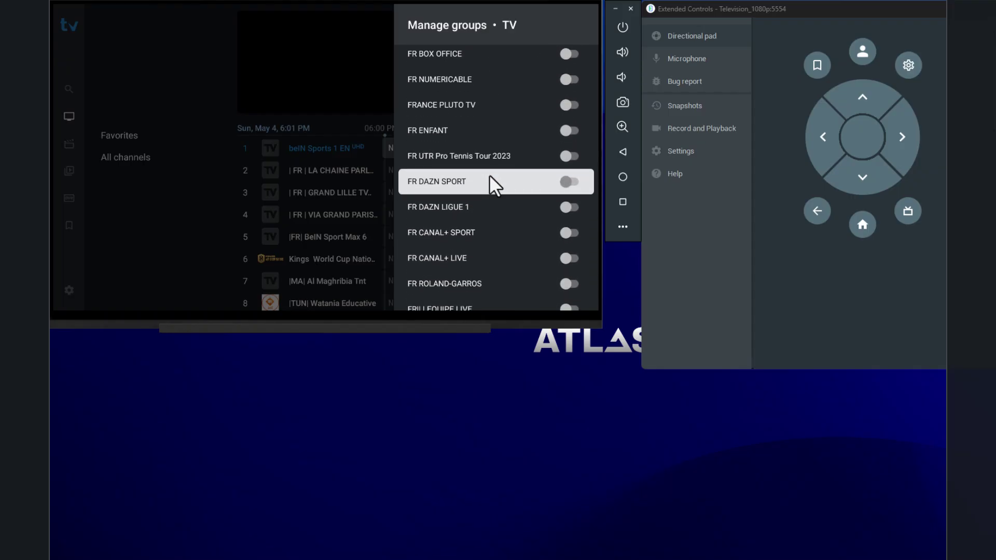
key("Down")
key("Down")
key("Down")
key("Down")
key("Down")
key("Down")
key("Down")
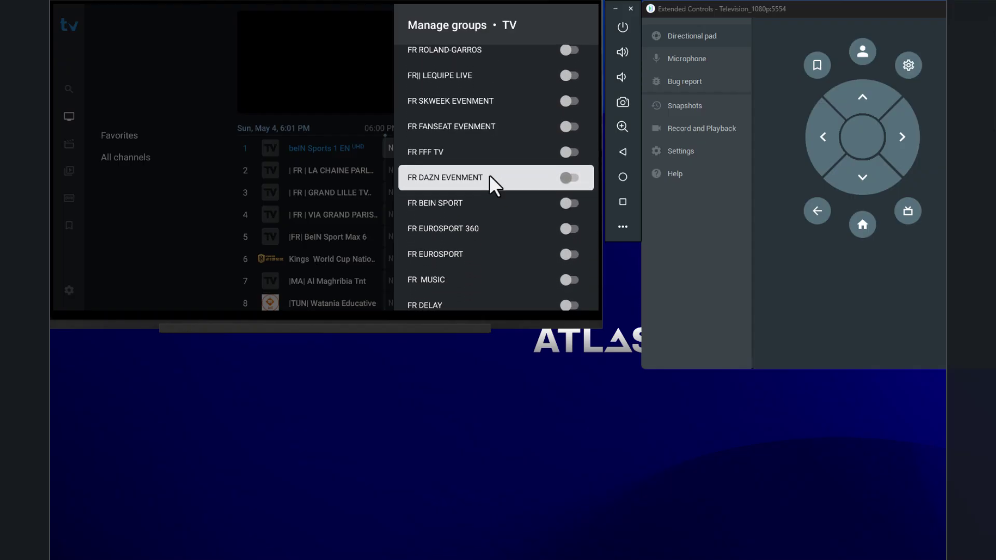
key("Down")
key("Down")
key("Down")
key("Down")
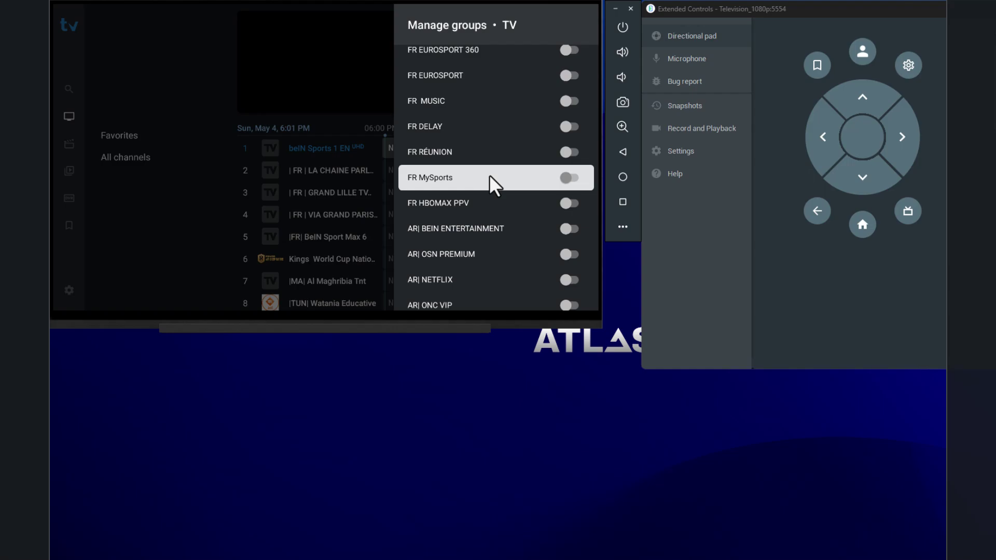
key("Down")
key("Down")
key("Down")
key("Down")
key("Down")
key("Down")
key("Down")
key("Down")
key("Down")
key("Down")
key("Down")
key("Down")
key("Down")
key("Down")
key("Down")
key("Down")
key("Down")
key("Down")
key("Down")
key("Down")
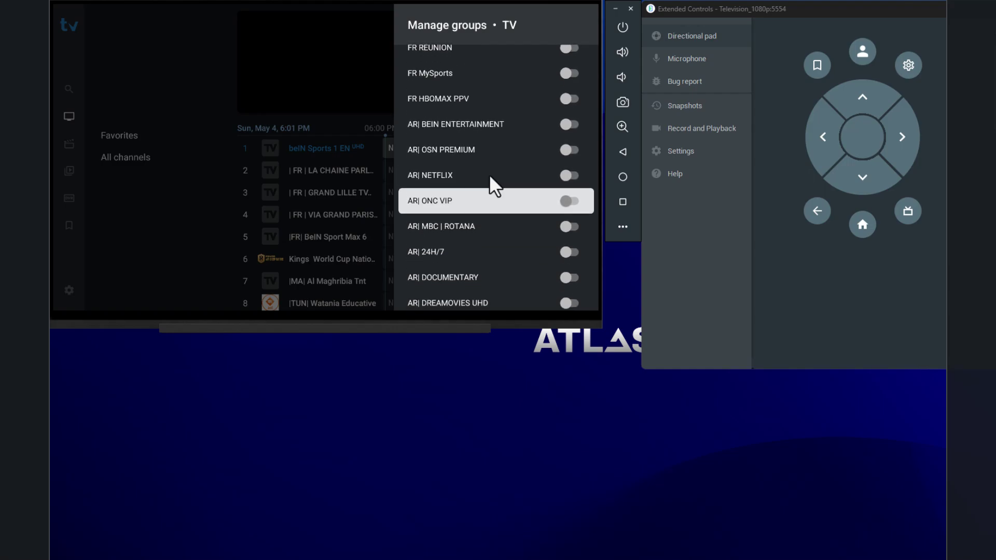
key("Down")
key("Down")
key("Down")
key("Down")
key("Down")
key("Down")
key("Down")
key("Down")
key("Down")
key("Down")
key("Down")
key("Down")
key("Down")
key("Down")
key("Down")
key("Down")
key("Down")
key("Down")
key("Down")
key("Down")
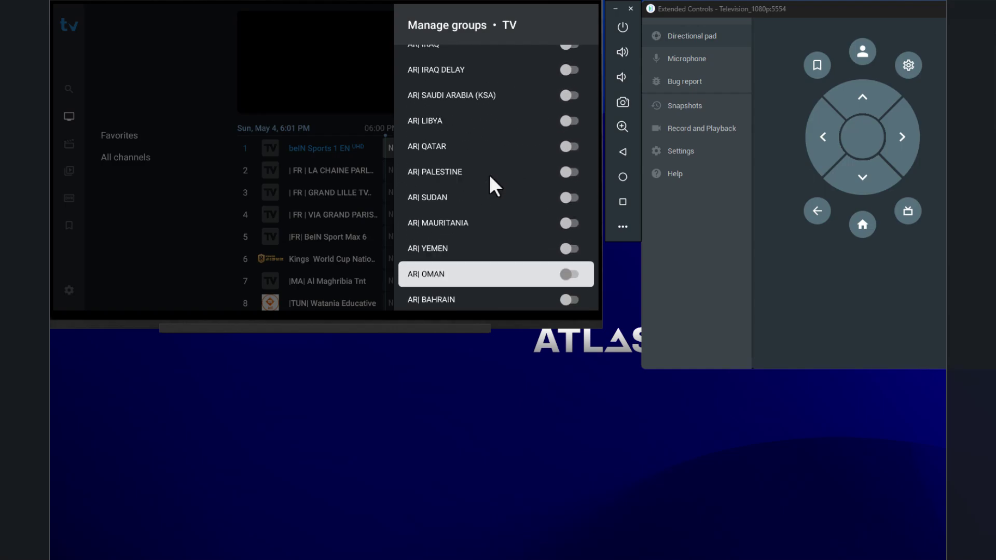
key("Down")
key("Down")
key("Down")
key("Down")
key("Down")
key("Down")
key("Down")
key("Down")
key("Down")
key("Down")
key("Down")
key("Down")
key("Down")
key("Down")
key("Down")
key("Down")
key("Down")
key("Down")
key("Down")
key("Down")
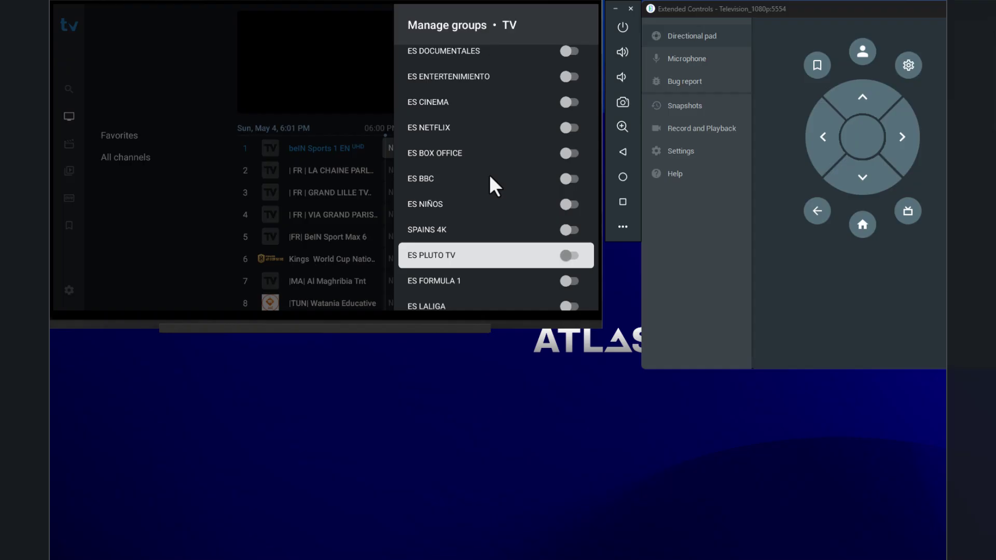
key("Down")
key("Down")
key("Down")
key("Down")
key("Down")
key("Down")
key("Down")
key("Down")
key("Down")
key("Down")
key("Down")
key("Down")
key("Down")
key("Down")
key("Down")
key("Down")
key("Down")
key("Down")
key("Down")
key("Down")
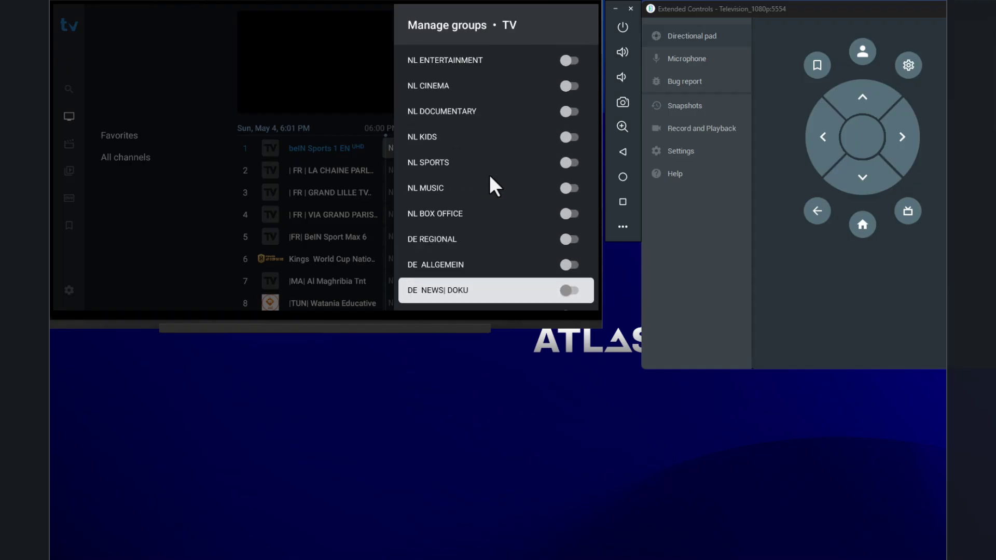
key("Down")
key("Down")
key("Down")
key("Down")
key("Down")
key("Down")
key("Down")
key("Down")
key("Down")
key("Down")
key("Down")
key("Down")
key("Down")
key("Down")
key("Down")
key("Down")
key("Down")
key("Down")
key("Down")
key("Down")
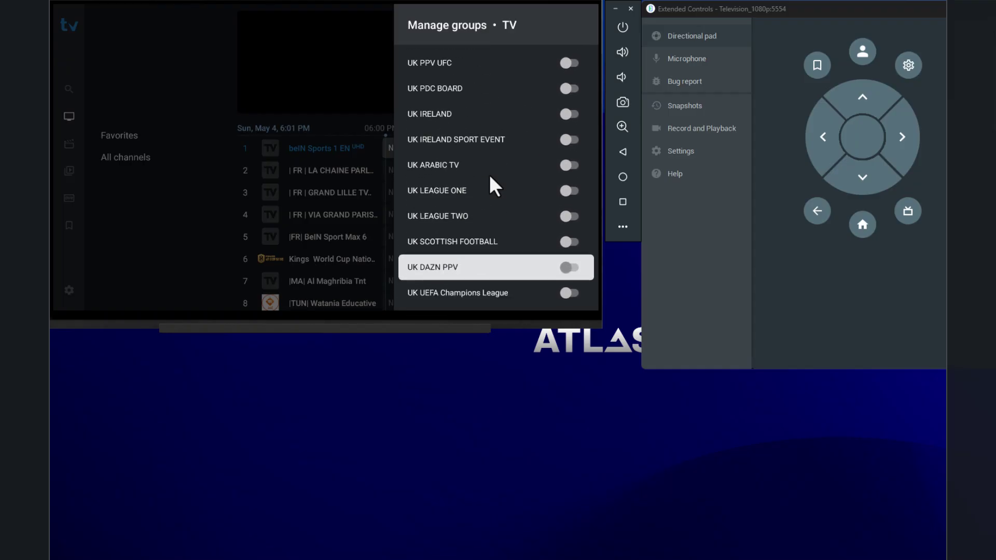
key("Down")
key("Down")
key("Down")
key("Down")
key("Down")
key("Down")
key("Down")
key("Down")
key("Down")
key("Down")
key("Down")
key("Down")
key("Down")
key("Down")
key("Down")
key("Down")
key("Down")
key("Down")
key("Down")
key("Down")
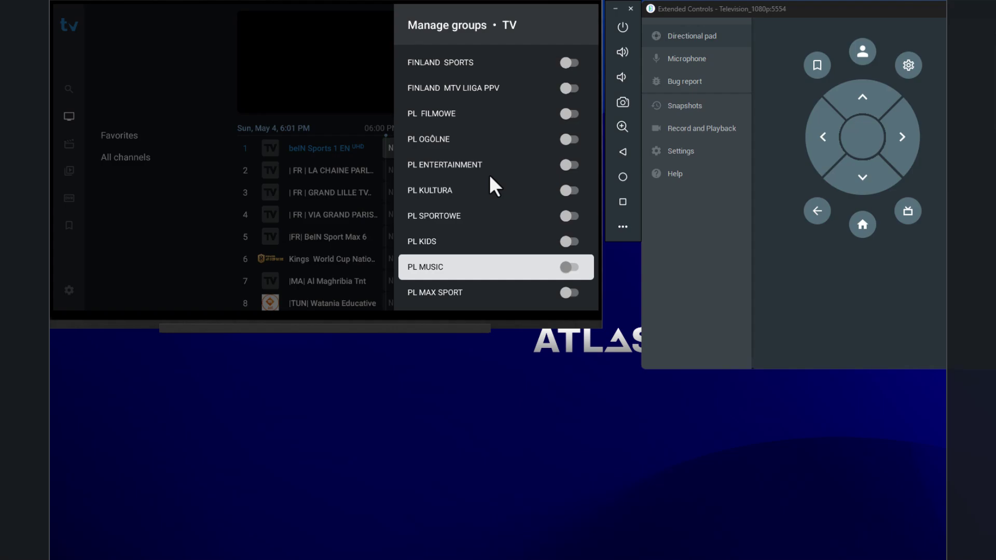
key("Down")
key("Down")
key("Down")
key("Down")
key("Down")
key("Down")
key("Down")
key("Down")
key("Down")
key("Down")
key("Down")
key("Down")
key("Down")
key("Down")
key("Down")
key("Down")
key("Down")
key("Down")
key("Down")
key("Down")
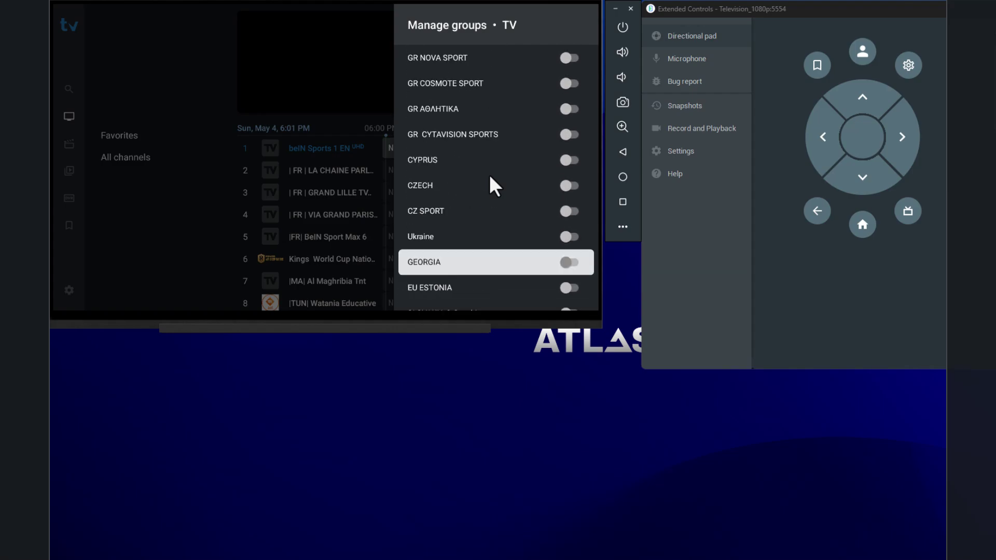
key("Down")
key("Down")
key("Down")
key("Down")
key("Down")
key("Down")
key("Down")
key("Down")
key("Down")
key("Down")
key("Down")
key("Down")
key("Down")
key("Down")
key("Down")
key("Down")
key("Down")
key("Down")
key("Down")
key("Down")
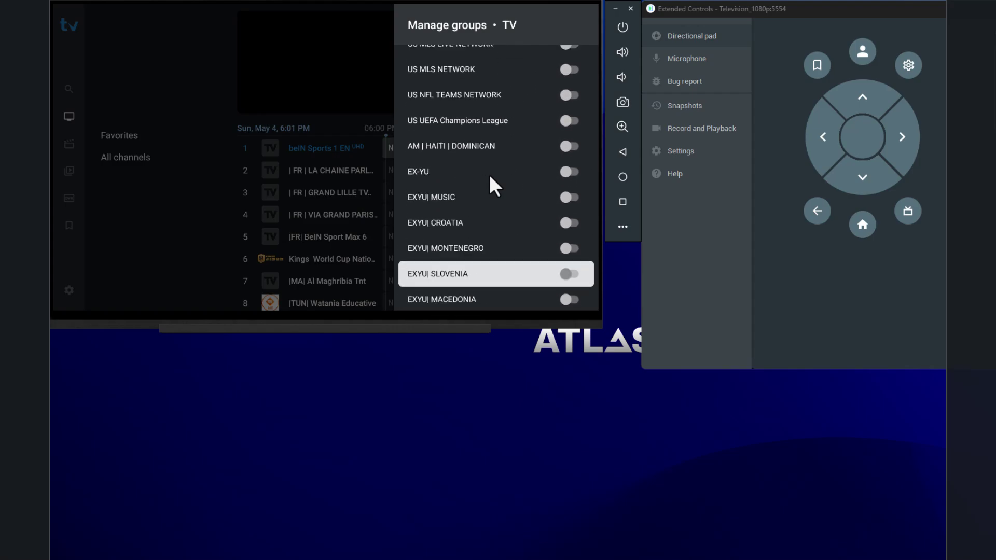
key("Up")
key("Up")
key("Up")
key("Up")
key("Up")
key("Up")
key("Up")
key("Up")
key("Up")
key("Up")
key("Up")
key("Up")
key("Up")
key("Up")
key("Up")
key("Up")
key("Up")
key("Up")
key("Up")
key("Up")
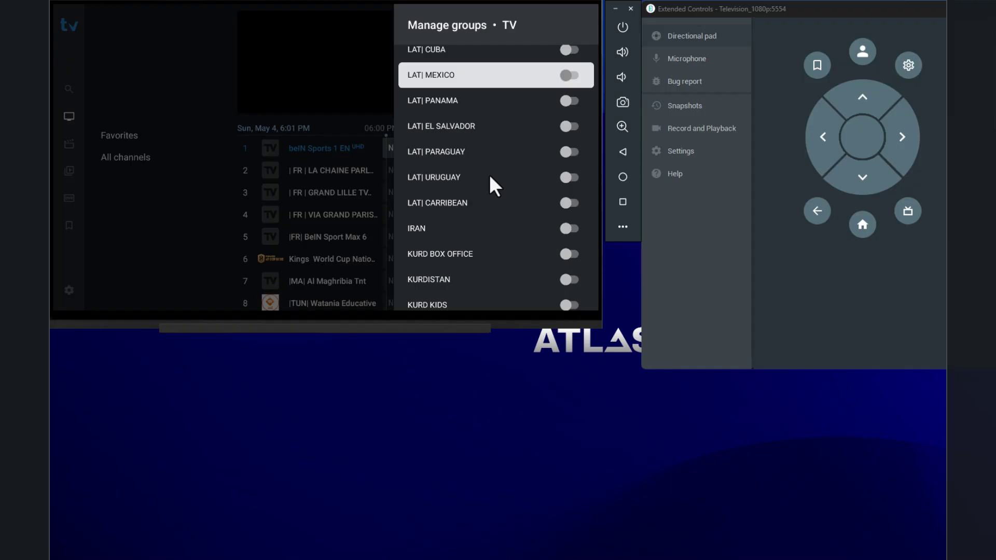
key("Down")
key("Down")
key("Down")
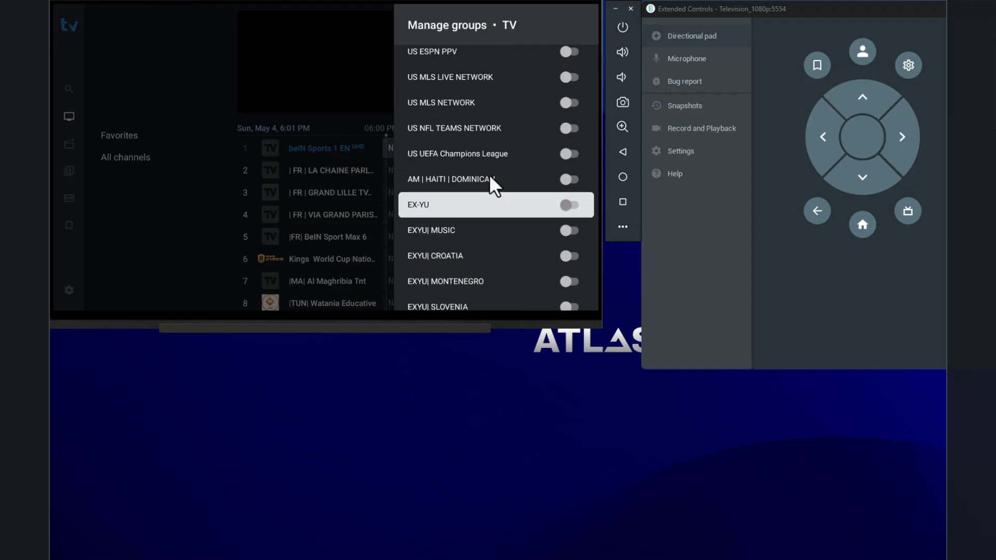
key("Down")
key("Down")
key("Up")
key("Up")
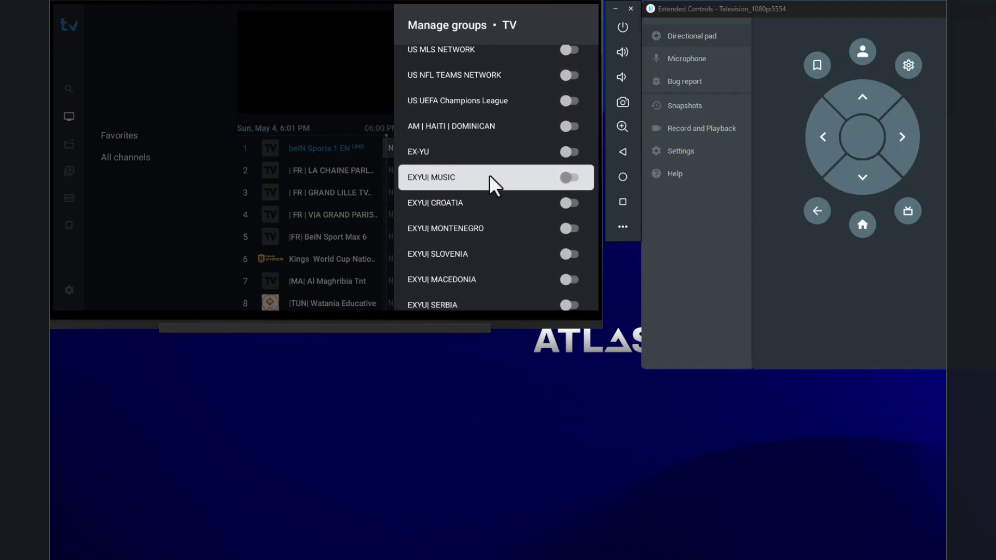
Show EX-YU, EXYU Music, Croatia, Montenegro, Slovenia, Serbia, Bosna Hersek and Sport, leaving Macedonia hidden
key("Return")
key("Down")
key("Return")
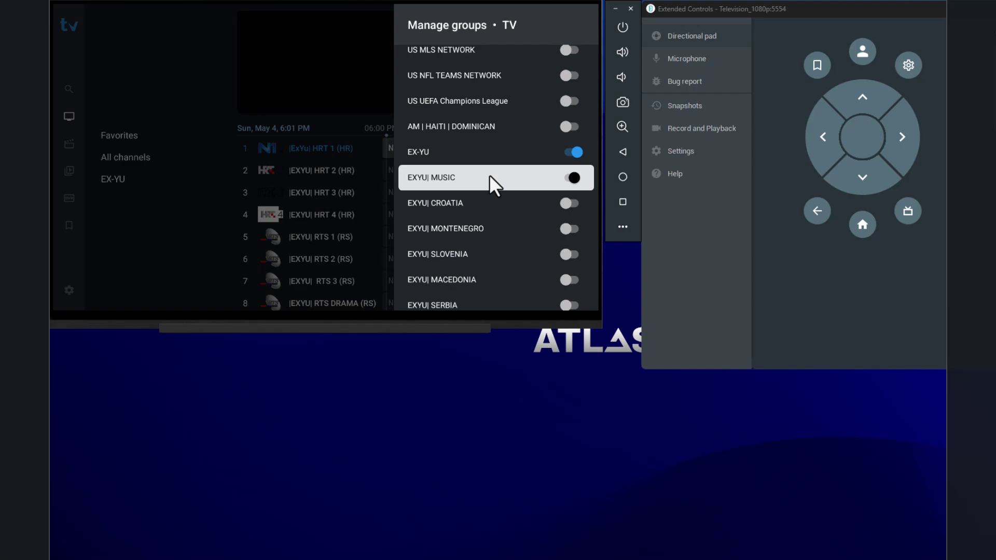
key("Down")
key("Return")
key("Down")
key("Return")
key("Down")
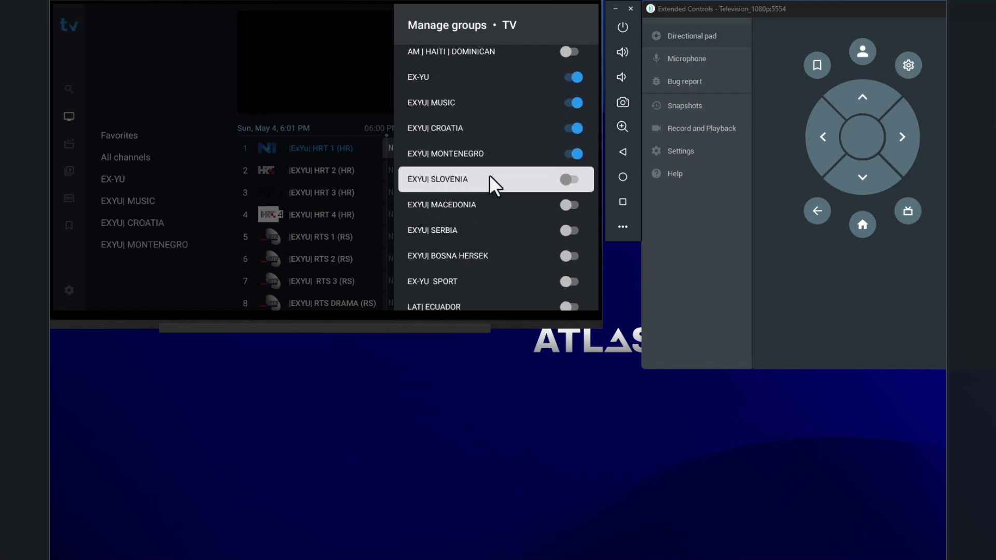
key("Return")
key("Down")
key("Down")
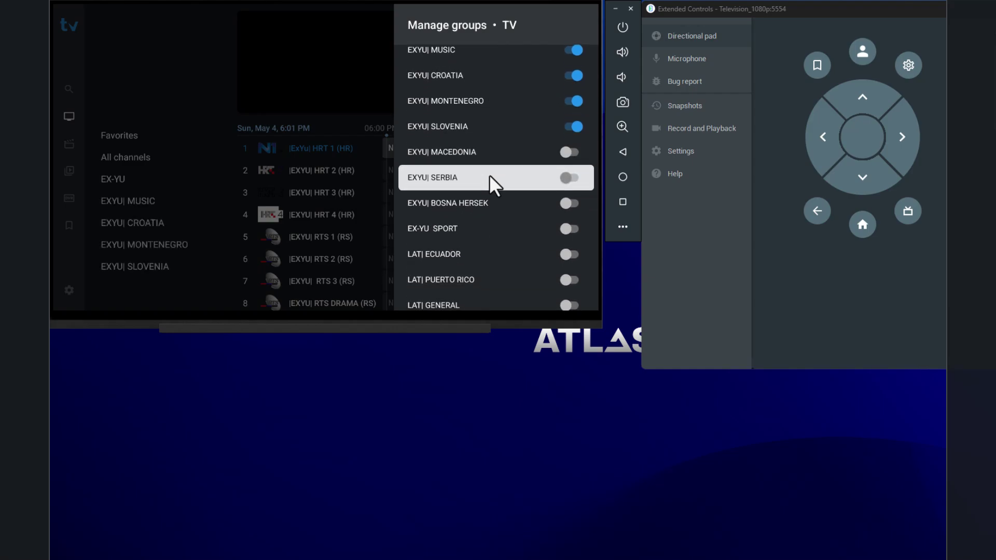
key("Return")
key("Down")
key("Return")
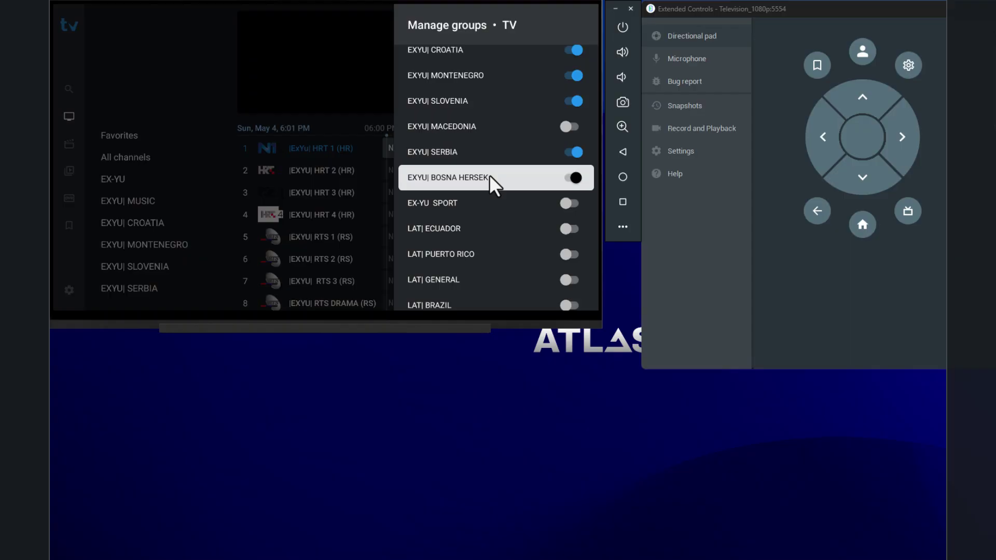
key("Down")
key("Return")
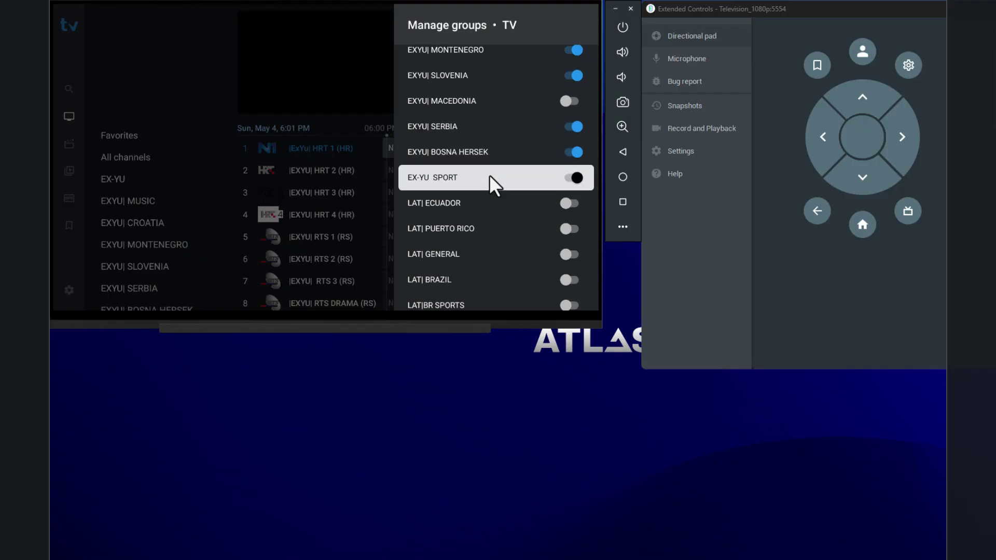
key("Down")
key("Down")
key("Down")
key("Down")
key("Down")
key("Down")
key("Down")
key("Down")
key("Down")
key("Down")
key("Down")
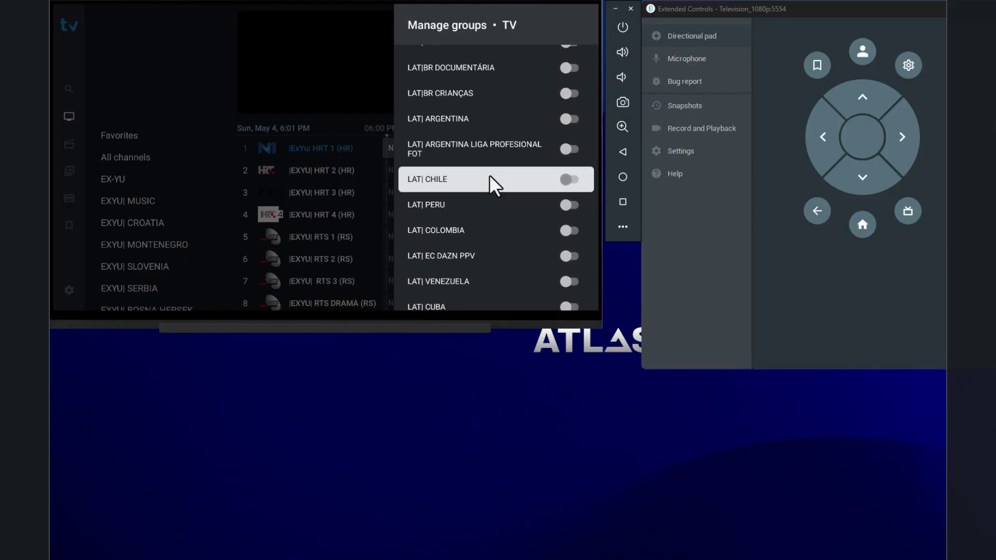
key("Down")
key("Down")
key("Up")
key("Up")
key("Up")
key("Up")
key("Up")
key("Up")
key("Up")
key("Up")
key("Up")
key("Up")
key("Up")
key("Up")
key("Up")
key("Up")
key("Up")
key("Up")
key("Up")
key("Up")
key("Up")
key("Up")
key("Up")
key("Up")
key("Up")
key("Up")
key("Up")
key("Up")
key("Up")
key("Up")
key("Up")
key("Up")
key("Up")
key("Up")
key("Up")
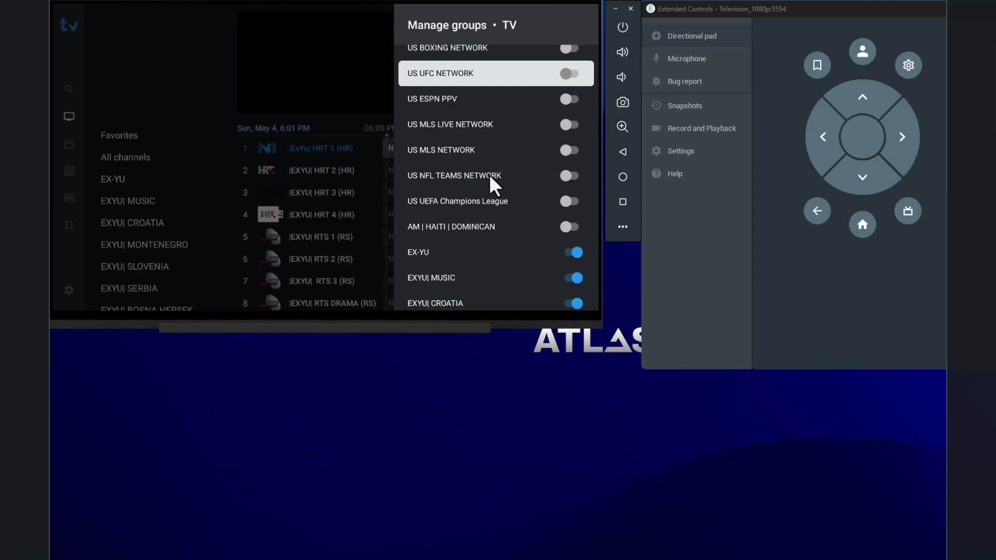
key("Up")
key("Up")
key("Up")
key("Up")
key("Up")
key("Up")
key("Up")
key("Up")
key("Up")
key("Up")
key("Up")
key("Up")
key("Up")
key("Up")
key("Up")
key("Up")
key("Up")
key("Up")
key("Up")
key("Up")
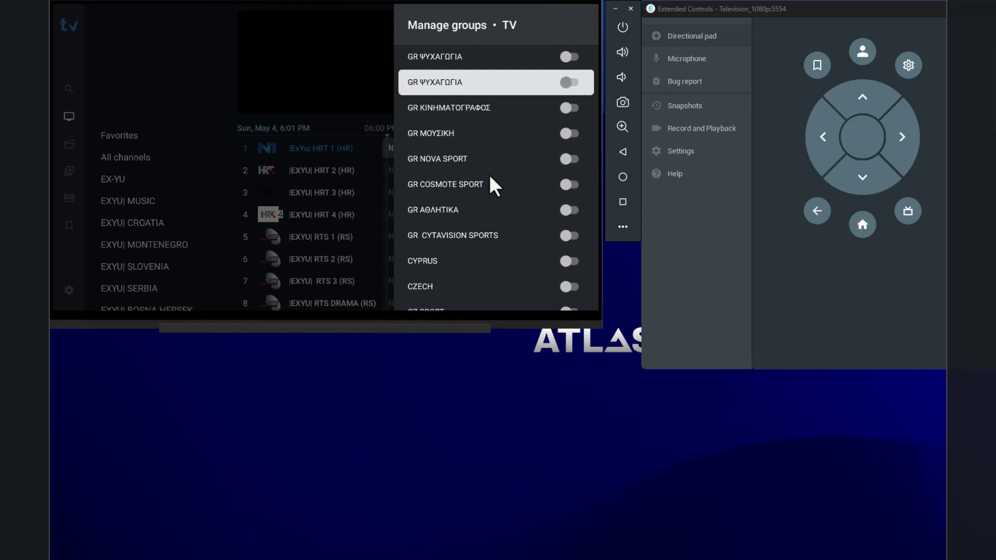
key("Up")
key("Up")
key("Up")
key("Up")
key("Up")
key("Up")
key("Up")
key("Up")
key("Up")
key("Up")
key("Up")
key("Up")
key("Up")
key("Up")
key("Up")
key("Up")
key("Up")
key("Up")
key("Up")
key("Up")
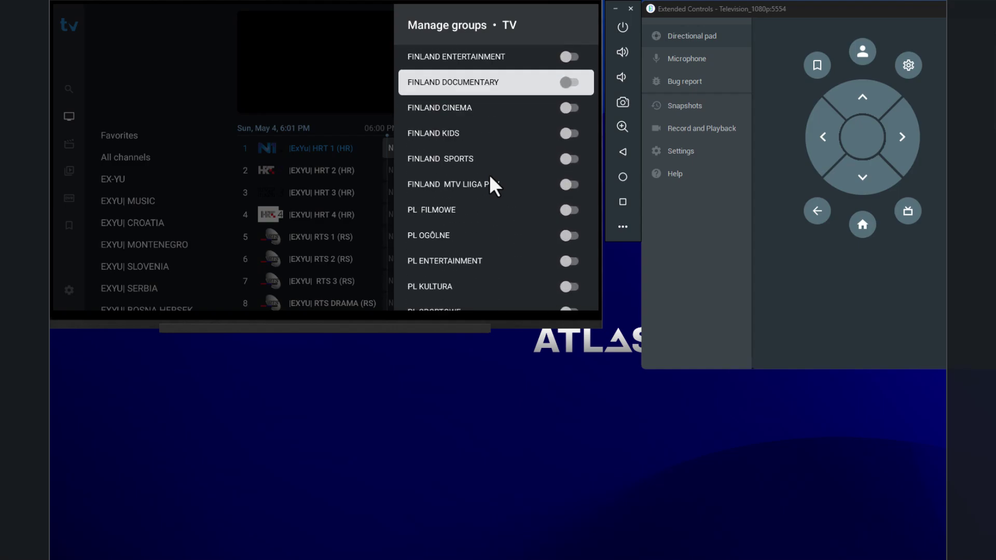
key("Up")
key("Up")
key("Up")
key("Up")
key("Up")
key("Up")
key("Up")
key("Up")
key("Up")
key("Up")
key("Up")
key("Up")
key("Up")
key("Up")
key("Up")
key("Up")
key("Up")
key("Up")
key("Up")
key("Up")
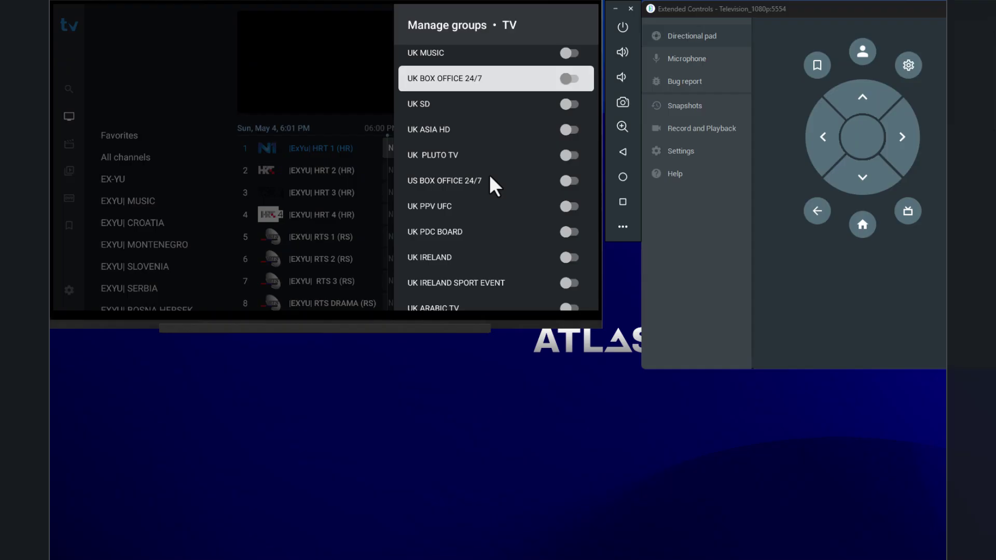
key("Up")
key("Up")
key("Up")
key("Up")
key("Up")
key("Up")
key("Up")
key("Up")
key("Up")
key("Up")
key("Up")
key("Up")
key("Up")
key("Up")
key("Up")
key("Up")
key("Up")
key("Up")
key("Up")
key("Up")
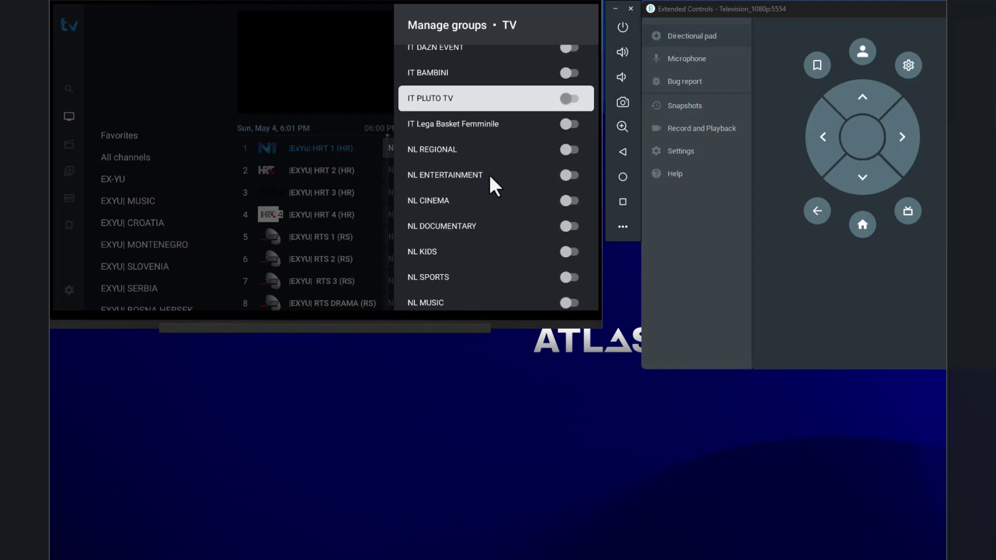
key("Up")
key("Up")
key("Up")
key("Up")
key("Up")
key("Up")
key("Up")
key("Up")
key("Up")
key("Up")
key("Up")
key("Up")
key("Up")
key("Up")
key("Up")
key("Up")
key("Up")
key("Up")
key("Up")
key("Up")
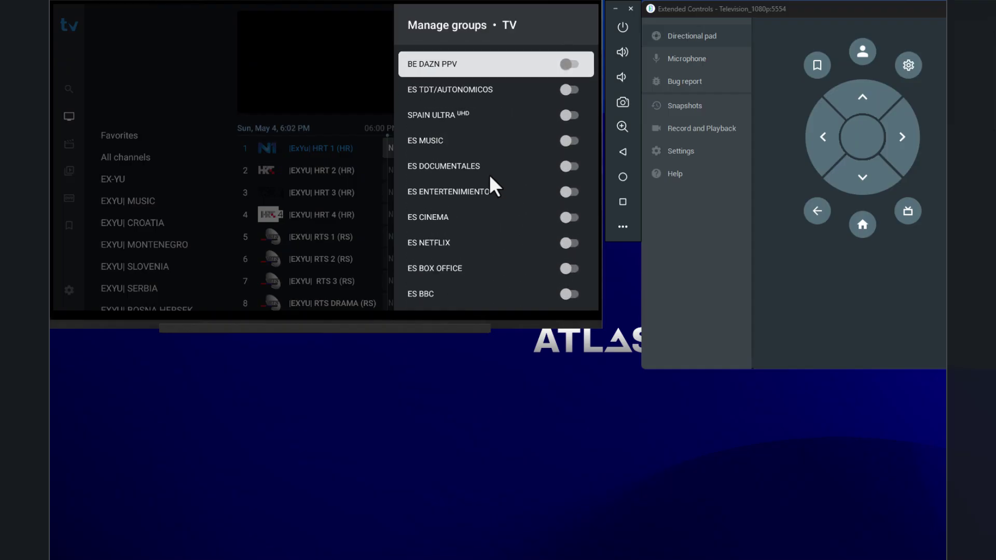
key("Up")
key("Up")
key("Up")
key("Up")
key("Up")
key("Up")
key("Up")
key("Up")
key("Up")
key("Up")
key("Up")
key("Up")
key("Up")
key("Up")
key("Up")
key("Up")
key("Up")
key("Up")
key("Up")
key("Up")
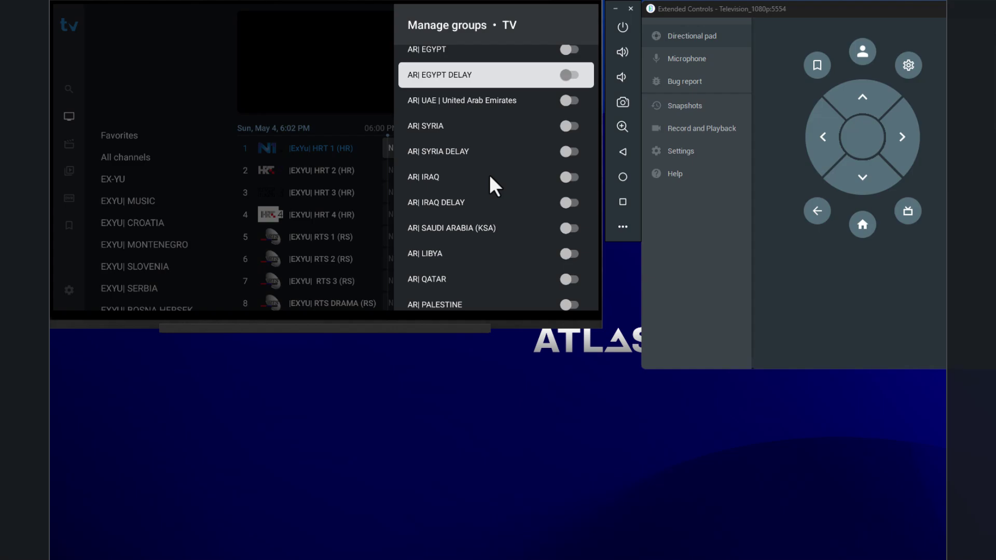
key("Up")
key("Up")
key("Up")
key("Up")
key("Up")
key("Up")
key("Up")
key("Up")
key("Up")
key("Up")
key("Up")
key("Up")
key("Up")
key("Up")
key("Up")
key("Up")
key("Up")
key("Up")
key("Up")
key("Up")
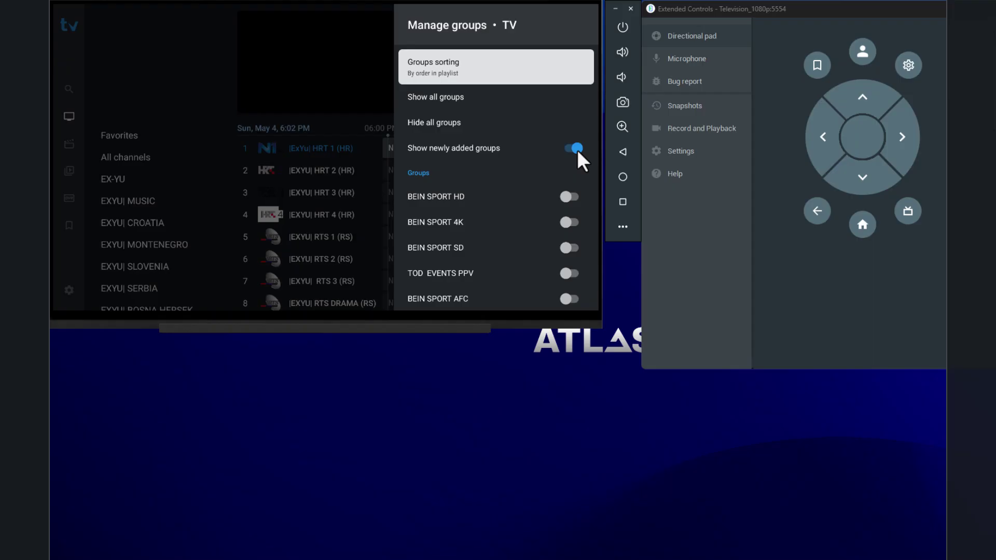
key("Down")
key("Down")
key("Down")
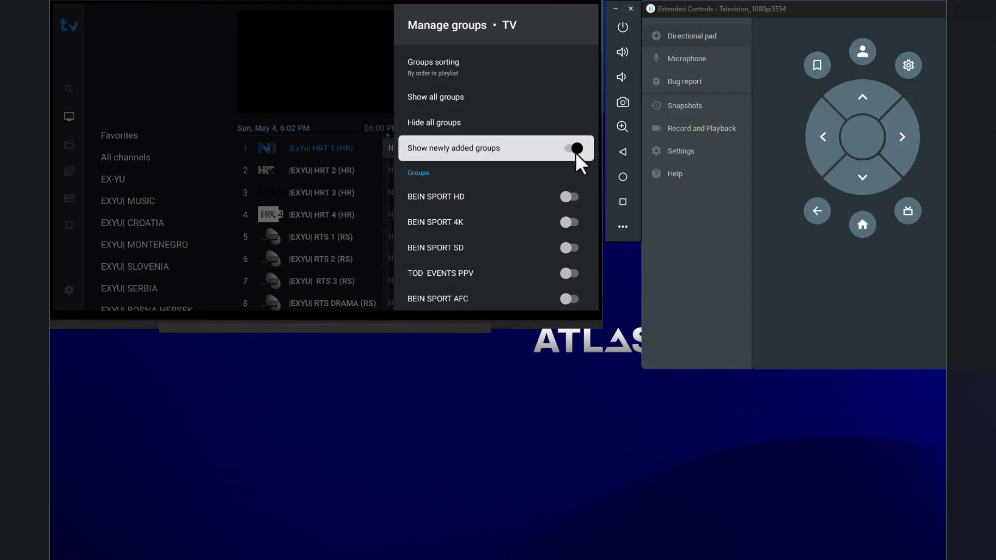
key("Up")
key("Up")
key("Up")
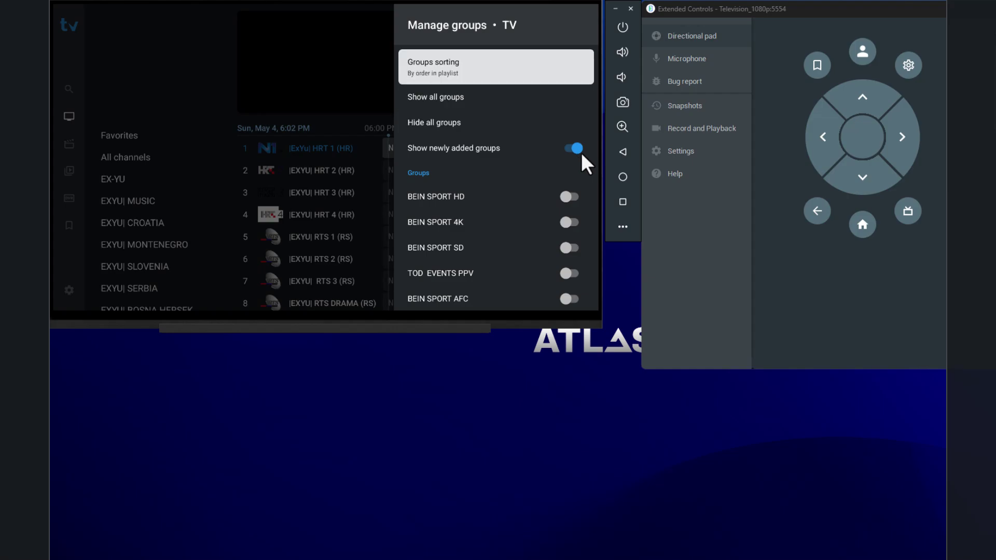
Confirm the Movies and Shows groups stay fully enabled, then close the group manager
left_click(812, 215)
left_click(862, 177)
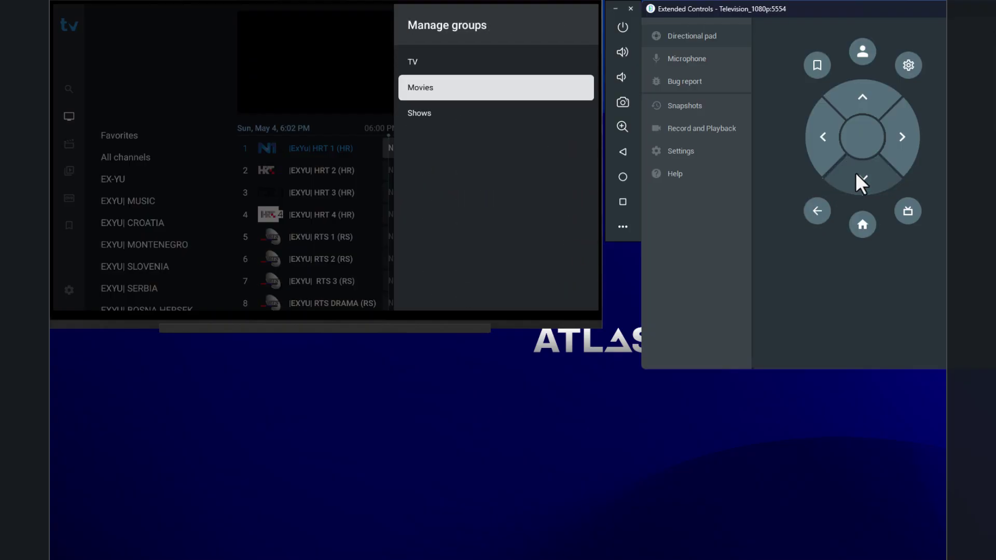
left_click(866, 140)
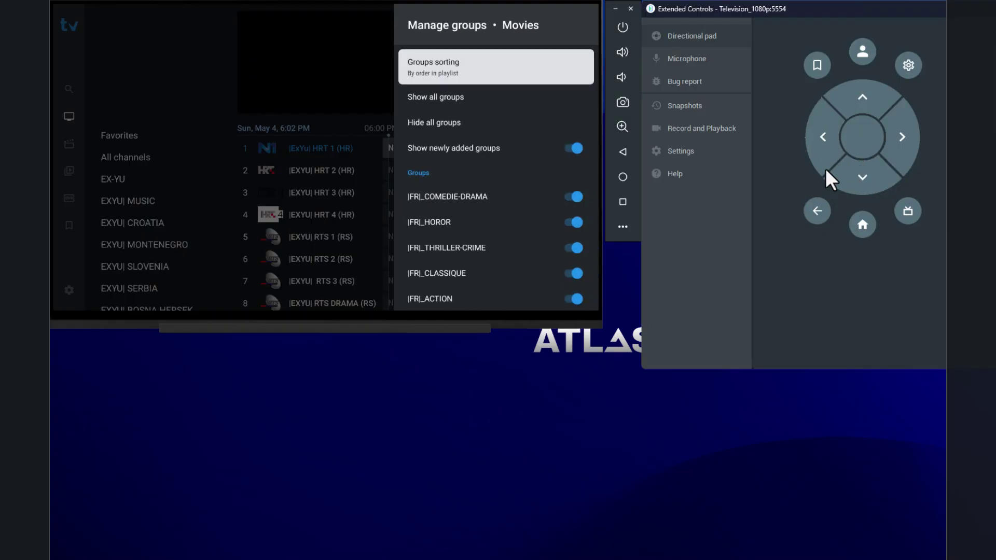
left_click(820, 208)
left_click(864, 187)
left_click(865, 158)
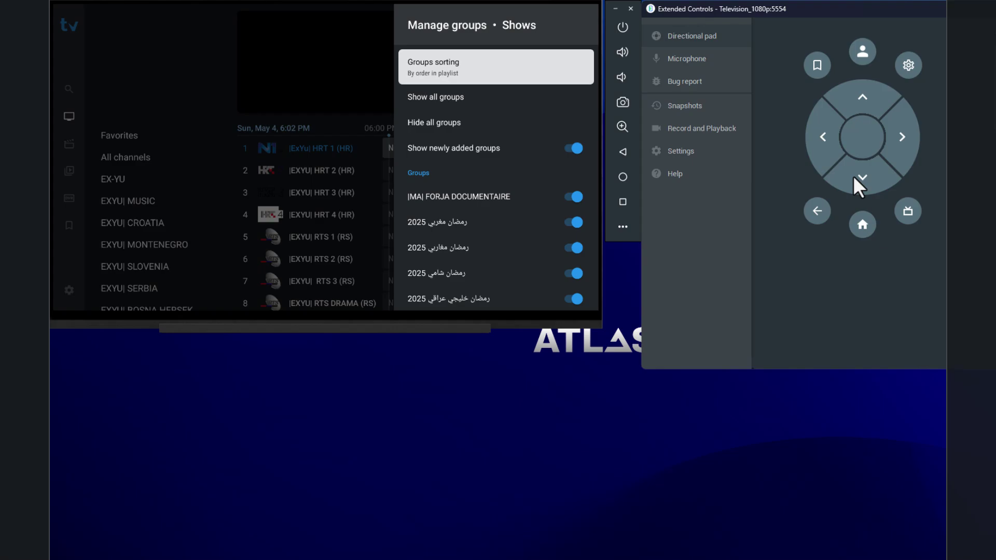
left_click(817, 210)
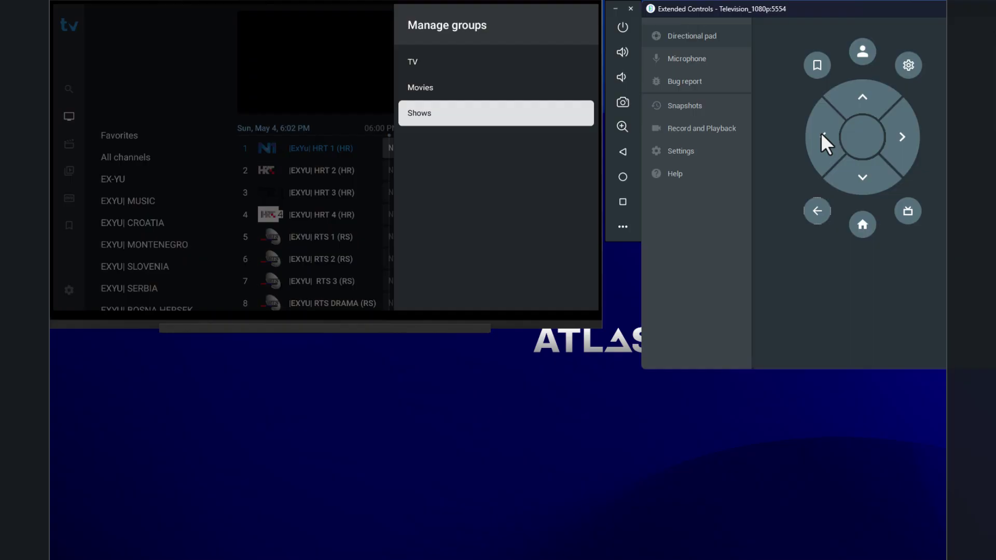
left_click(824, 209)
Close the CANADA SD options and browse each EX-YU group from EX-YU to EX-YU Sport
left_click(819, 211)
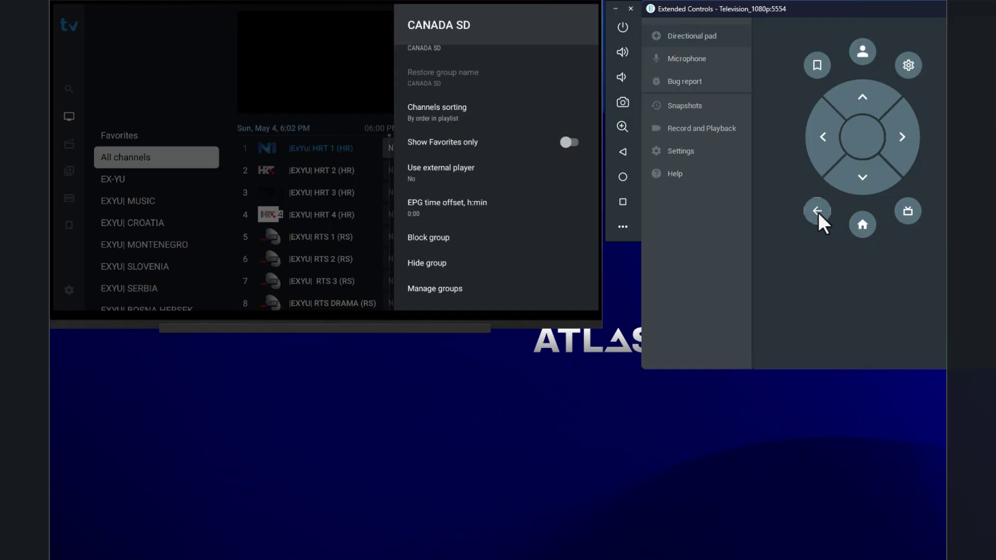
left_click(861, 170)
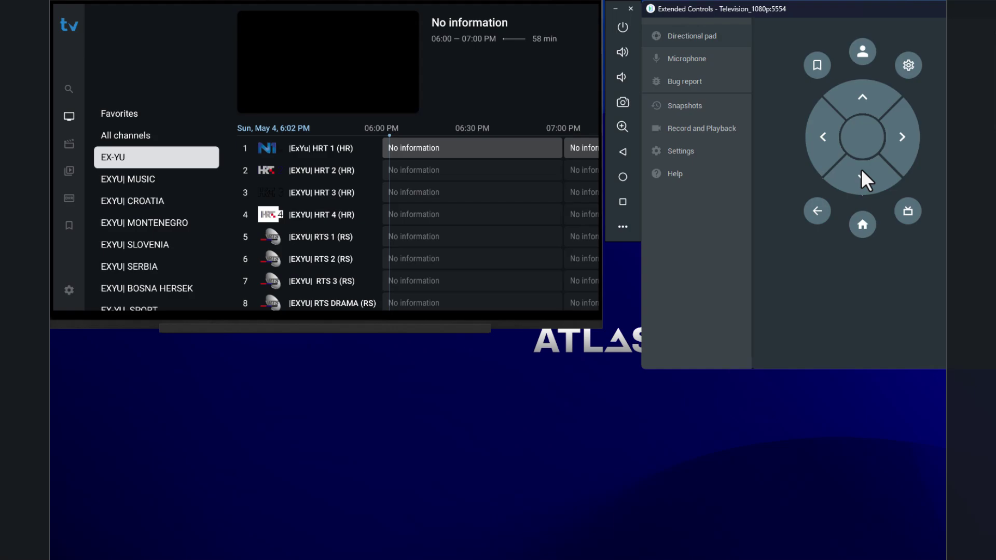
left_click(862, 170)
left_click(862, 170)
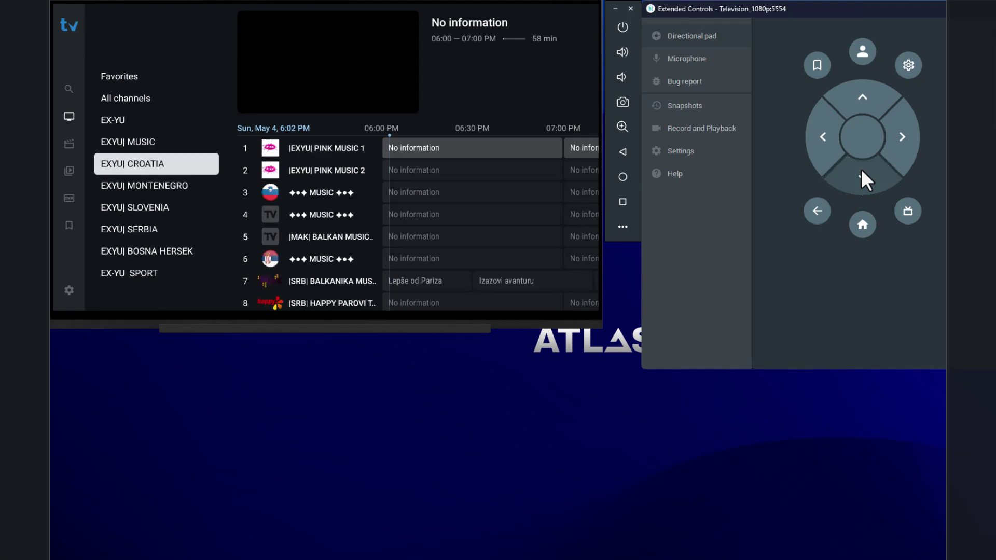
left_click(861, 171)
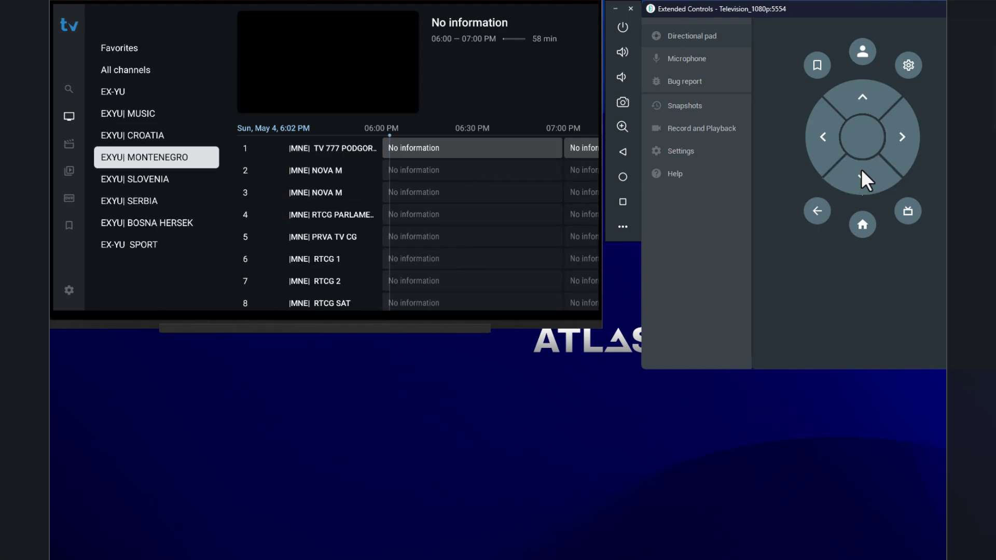
left_click(862, 171)
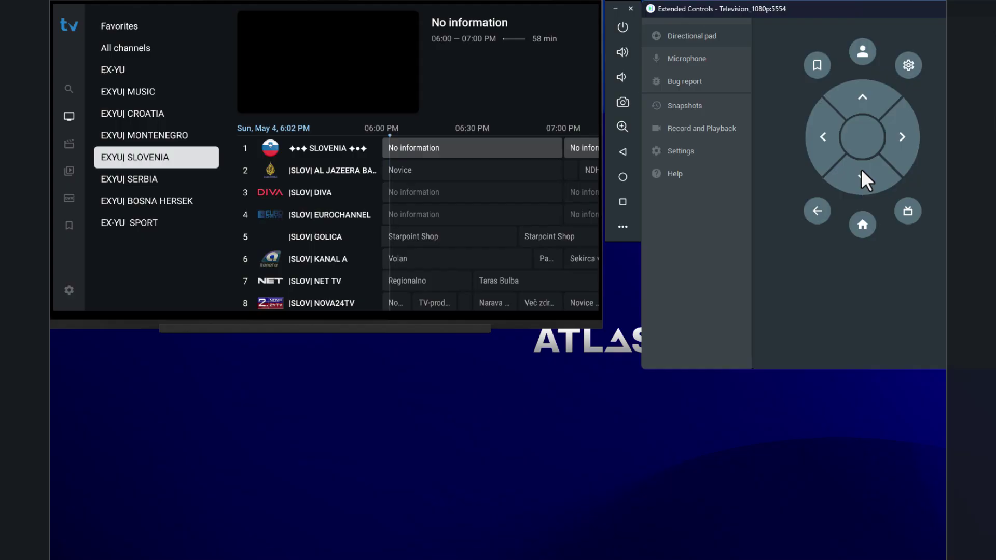
left_click(862, 171)
left_click(861, 170)
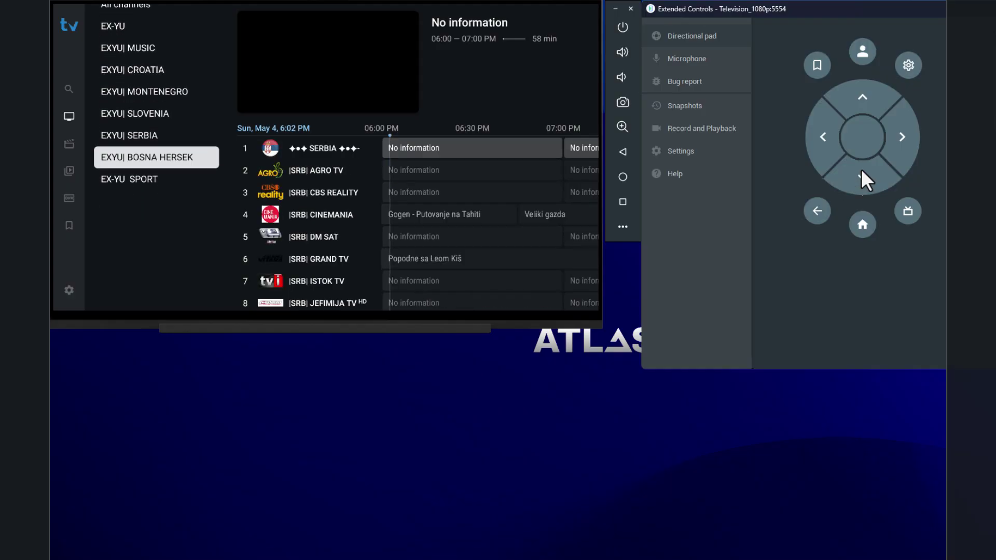
left_click(862, 169)
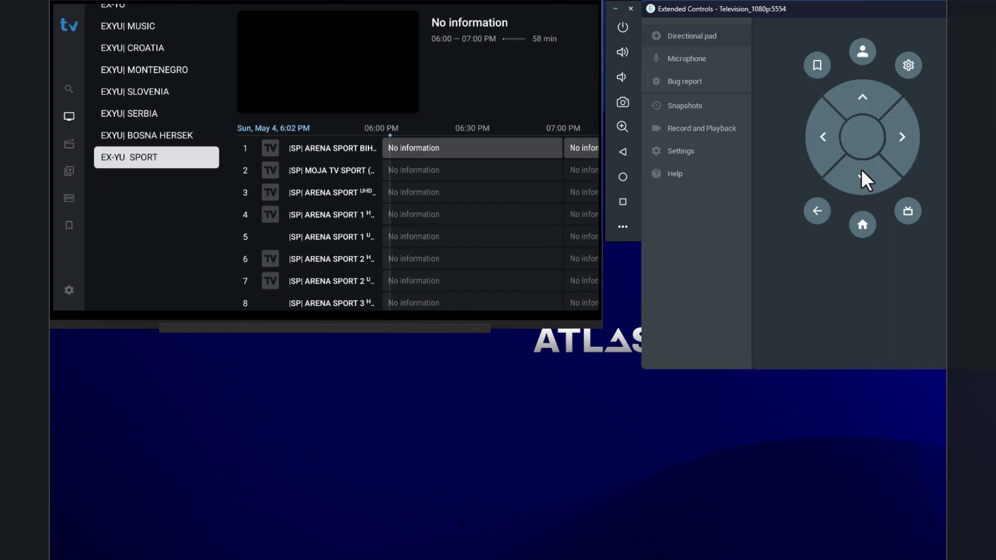
Return to EXYU| CROATIA and enter its channel grid
left_click(864, 103)
left_click(864, 101)
left_click(865, 100)
left_click(865, 100)
left_click(865, 100)
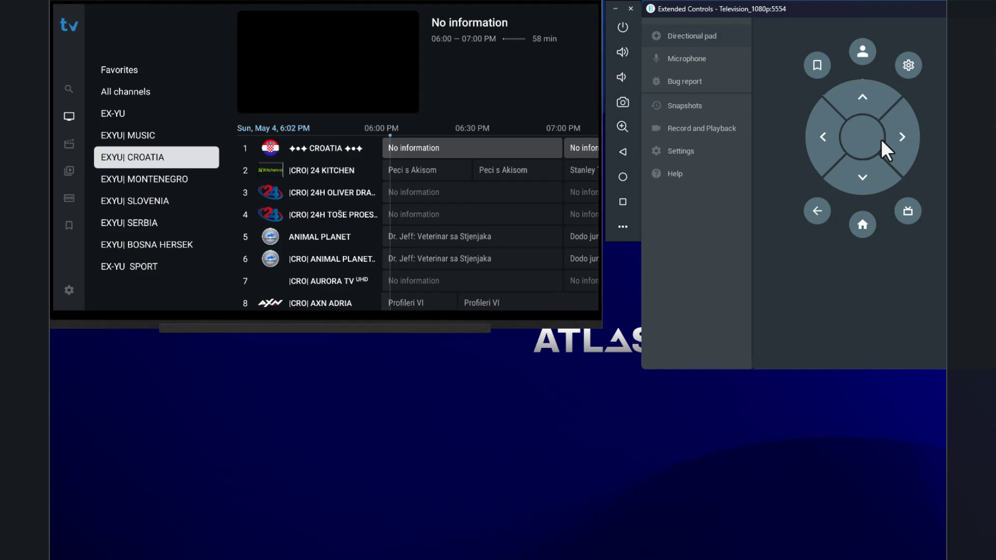
left_click(898, 137)
Browse the Croatian channels from 24H TOŠE back to 24 KITCHEN, then down to AXN ADRIA
left_click(874, 181)
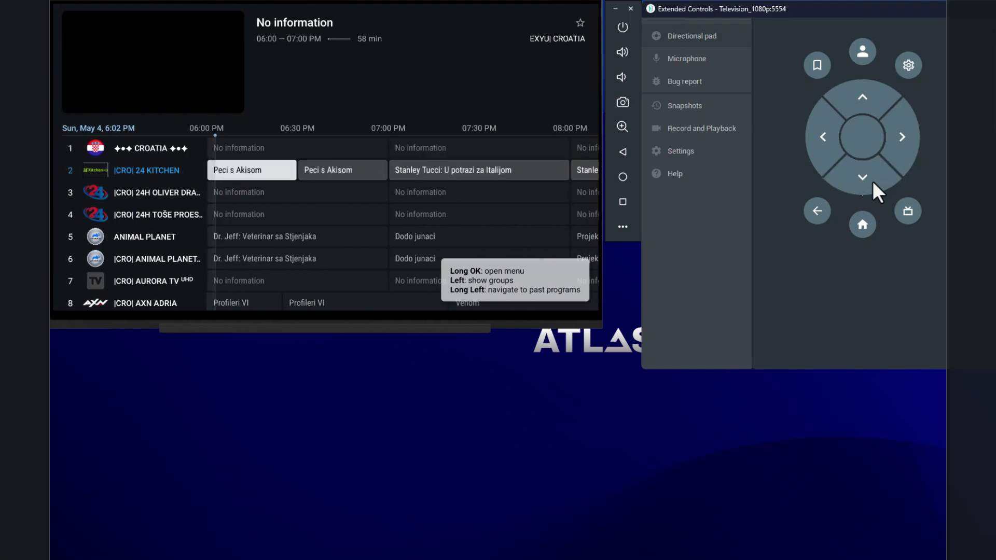
left_click(872, 181)
left_click(872, 181)
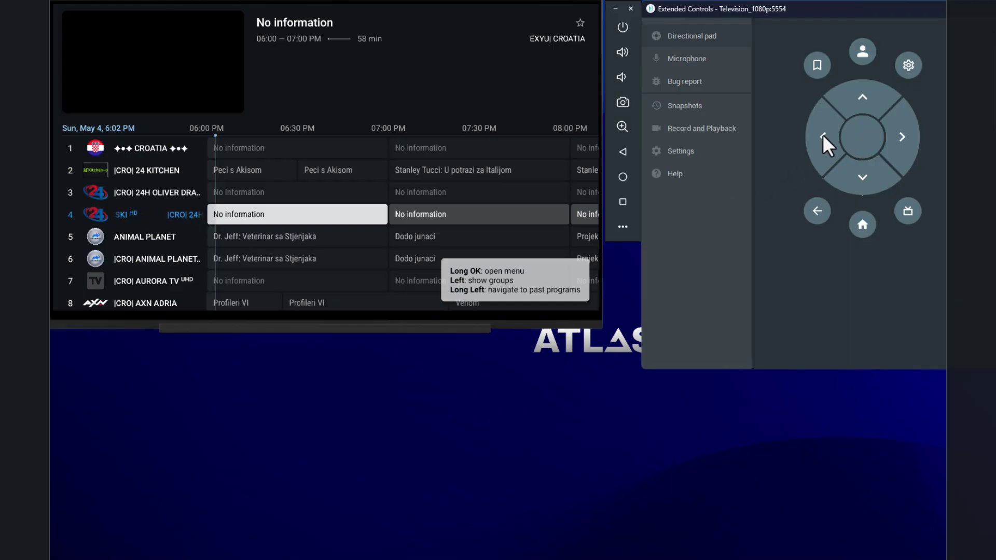
left_click(862, 103)
left_click(856, 110)
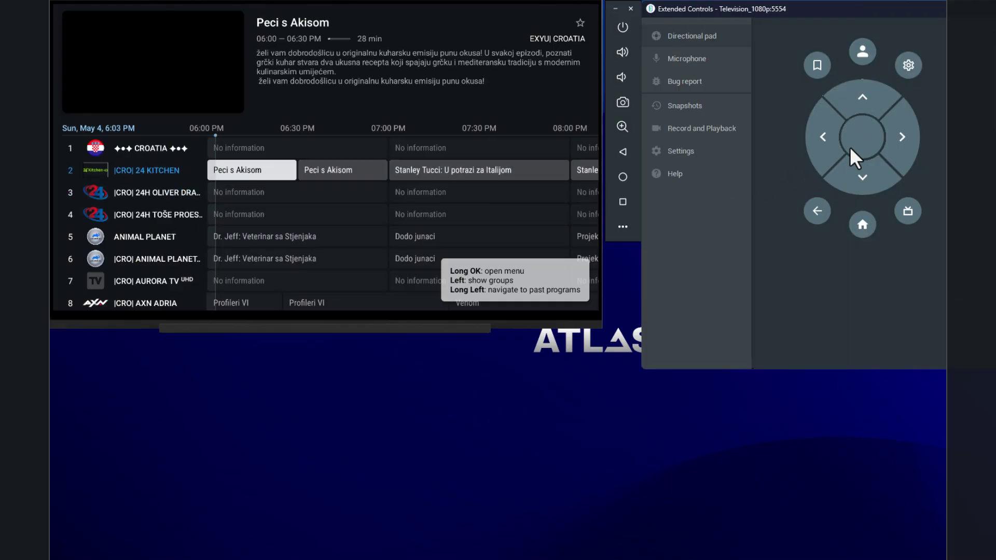
left_click(853, 173)
left_click(854, 174)
left_click(852, 174)
left_click(851, 174)
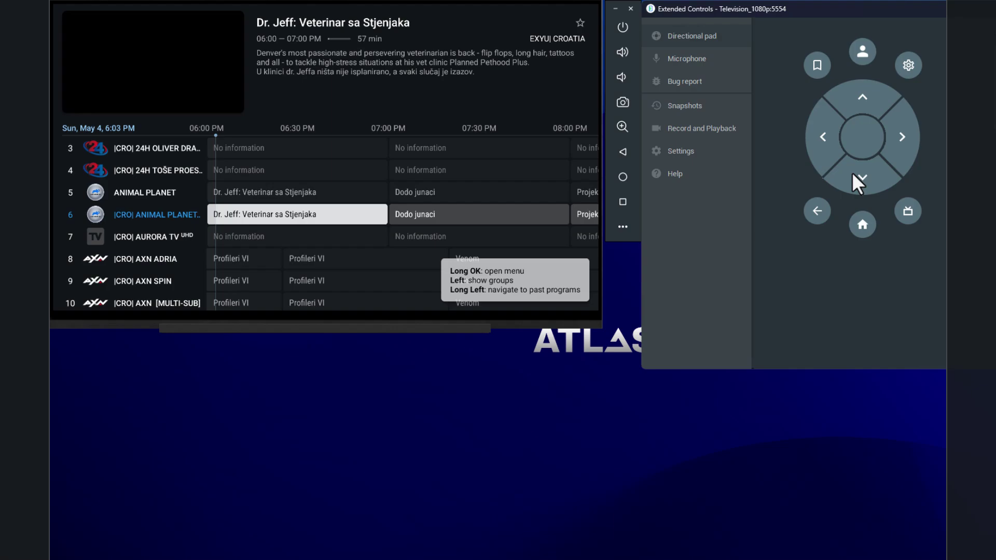
left_click(853, 174)
left_click(852, 174)
Scroll further down past DOCUBOX and the HBO channels to the HRT channels near 65
left_click(852, 172)
left_click(853, 172)
left_click(852, 173)
left_click(853, 172)
left_click(851, 172)
left_click(852, 172)
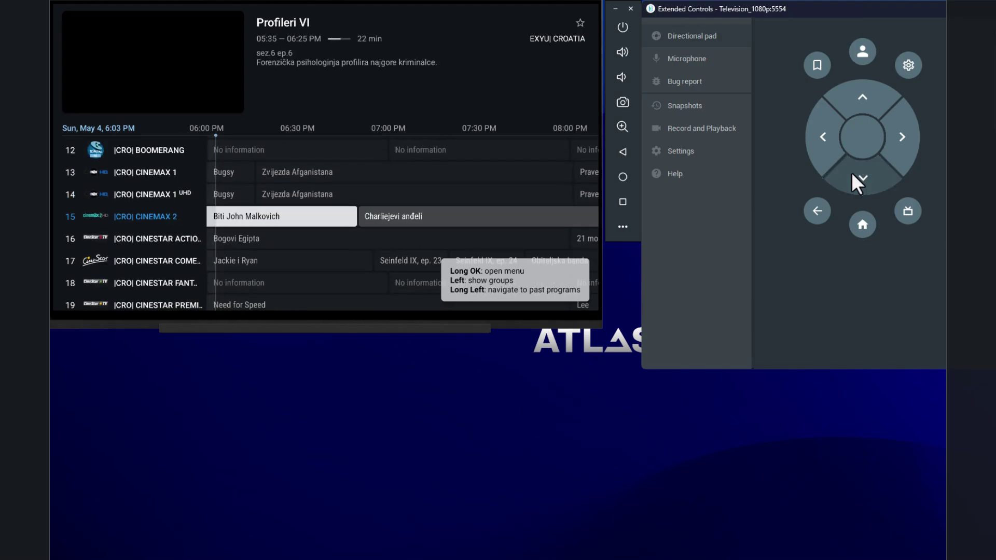
left_click(851, 172)
left_click(852, 172)
left_click(851, 172)
left_click(851, 172)
left_click(851, 172)
left_click(852, 172)
left_click(852, 171)
left_click(852, 172)
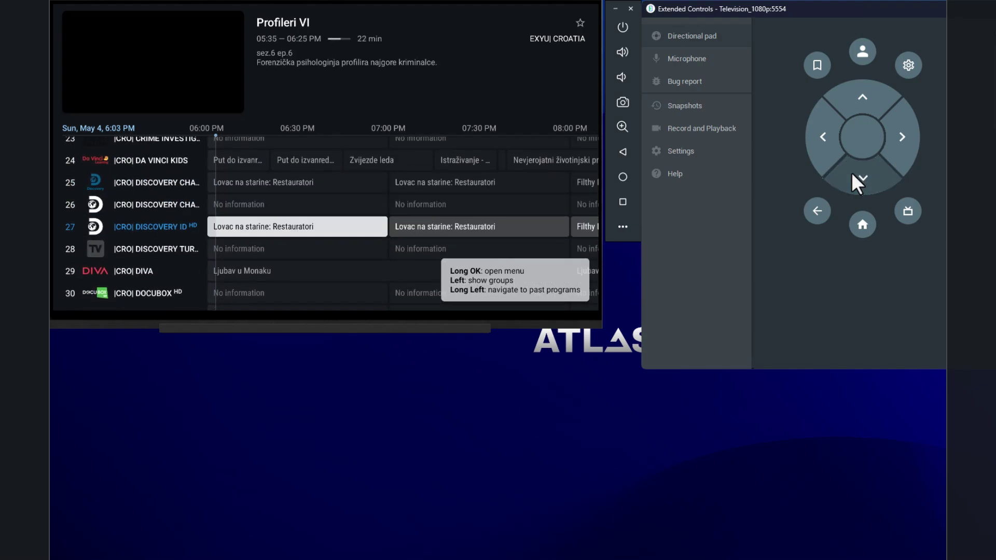
left_click(851, 172)
left_click(851, 173)
left_click(851, 172)
left_click(852, 172)
left_click(851, 173)
left_click(851, 172)
left_click(851, 172)
left_click(852, 172)
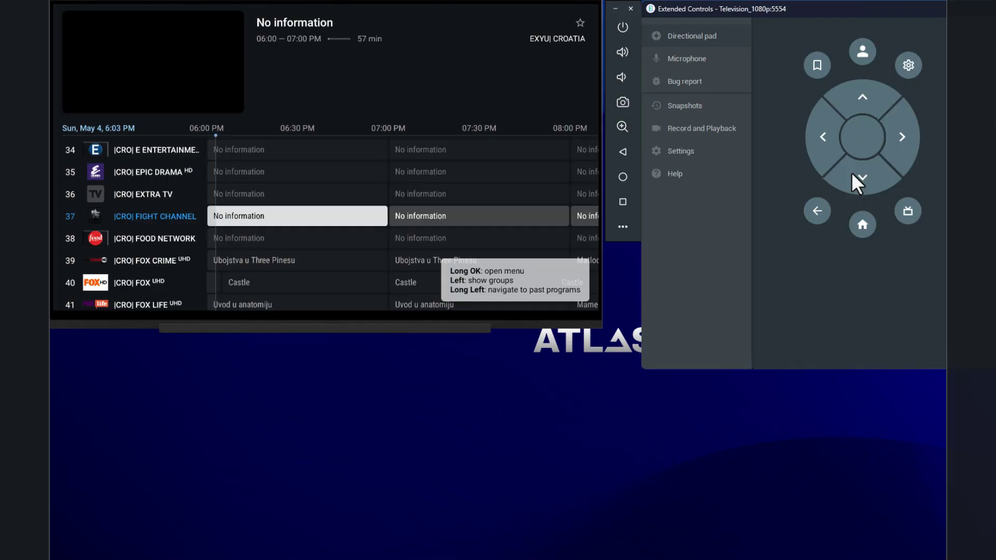
left_click(851, 172)
left_click(851, 172)
left_click(852, 171)
left_click(852, 172)
left_click(851, 171)
left_click(851, 172)
left_click(851, 172)
left_click(851, 173)
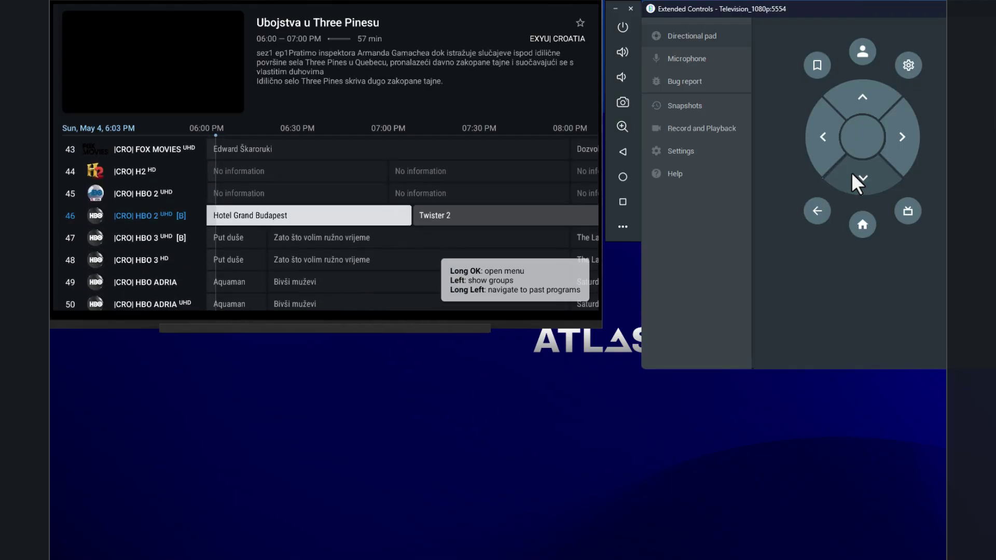
left_click(851, 172)
left_click(851, 171)
left_click(851, 172)
left_click(851, 172)
left_click(851, 172)
left_click(852, 172)
left_click(851, 172)
left_click(851, 172)
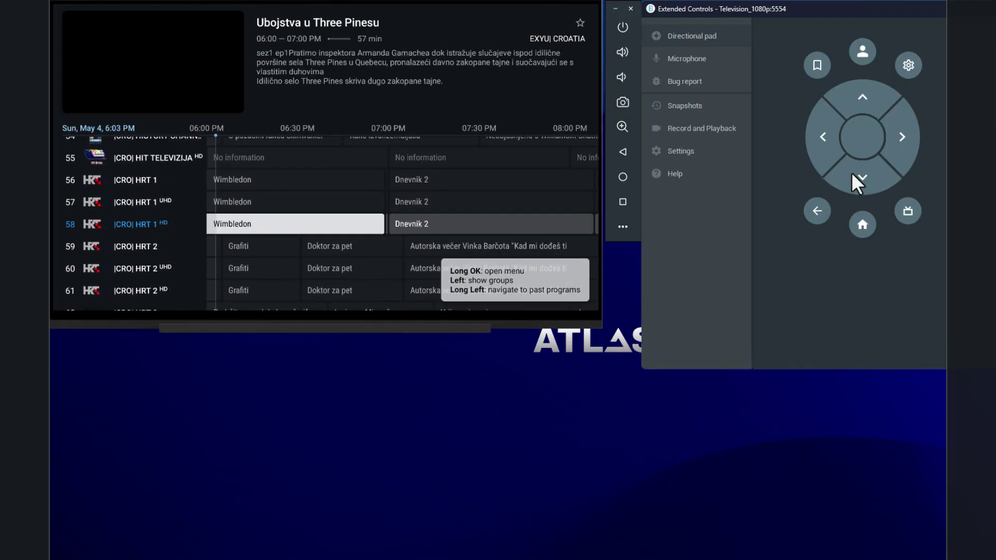
left_click(851, 172)
left_click(852, 172)
left_click(852, 172)
left_click(851, 172)
left_click(851, 172)
left_click(851, 172)
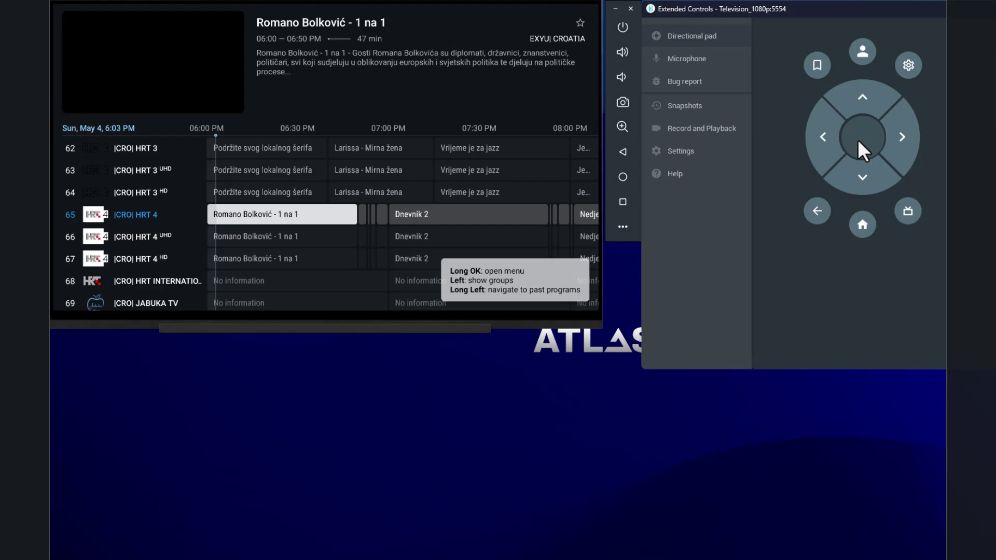
Open the HRT 4 channel's options menu and look through its entries
left_click(857, 141)
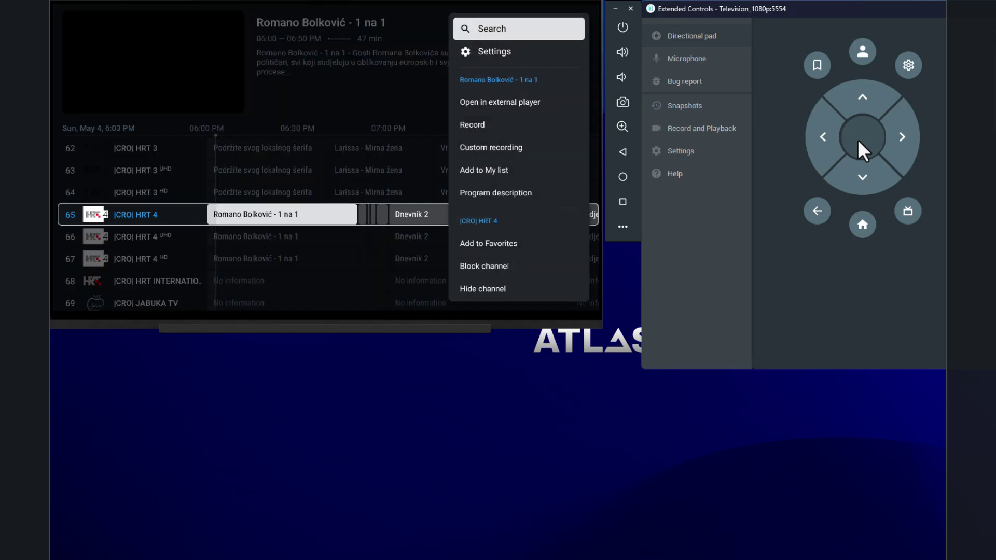
left_click(859, 182)
left_click(859, 182)
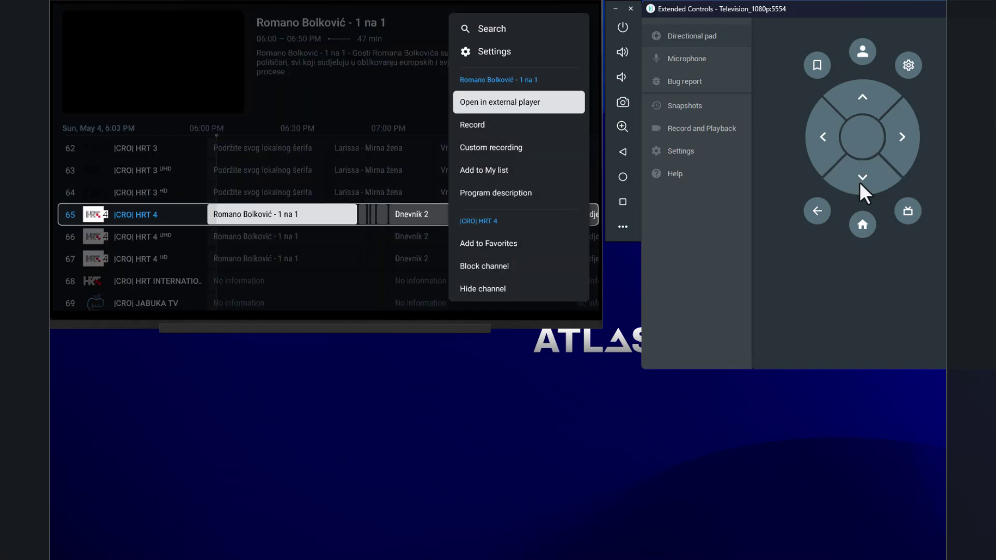
left_click(859, 182)
left_click(859, 181)
left_click(859, 181)
left_click(863, 101)
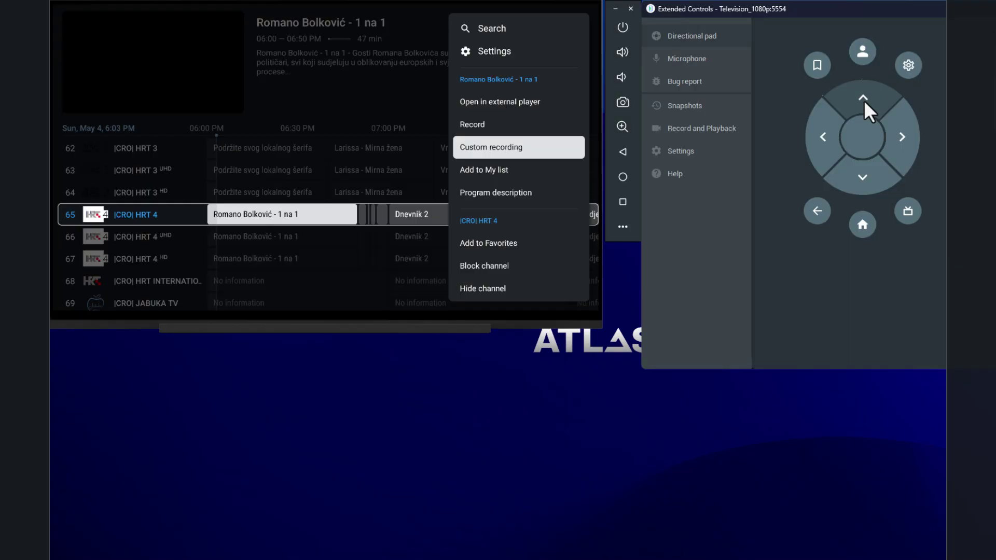
left_click(864, 100)
Move down to the EXYU| CROATIA group's Manage visibility option
left_click(865, 170)
left_click(864, 170)
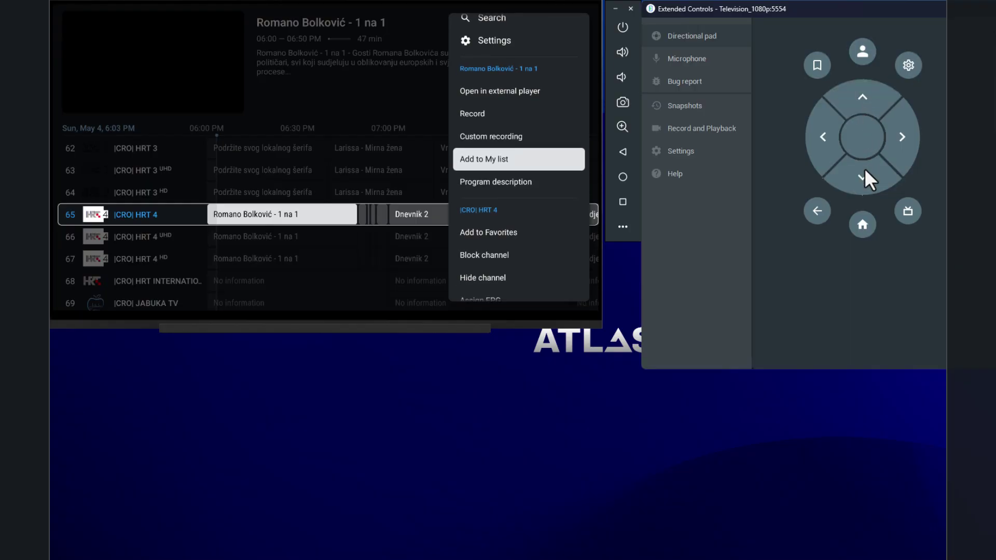
left_click(865, 170)
left_click(865, 171)
left_click(864, 170)
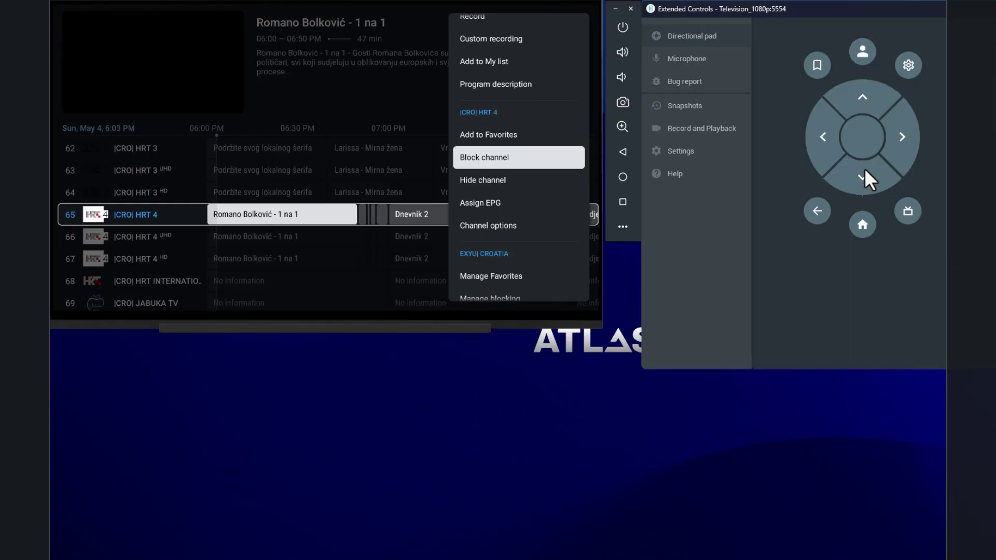
left_click(864, 171)
left_click(864, 171)
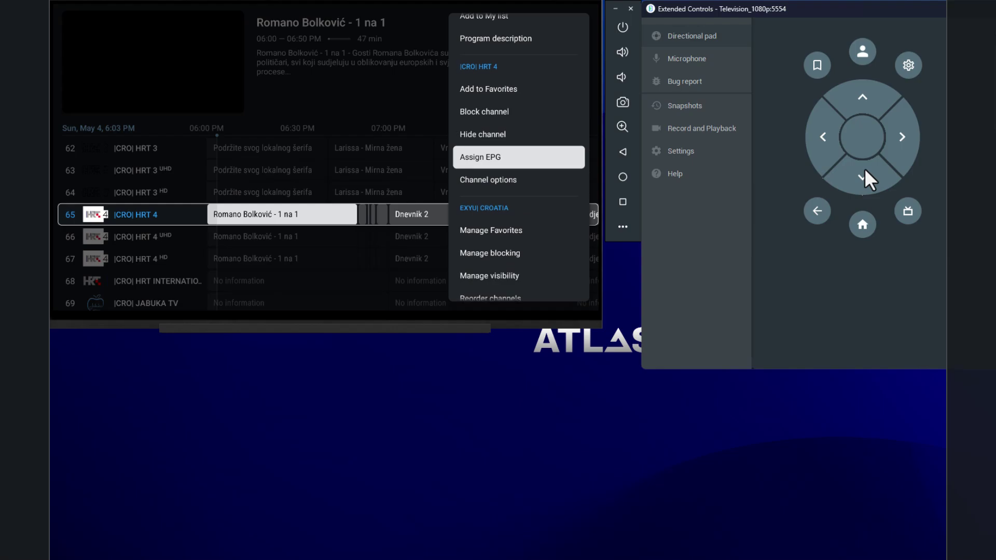
left_click(864, 171)
left_click(865, 171)
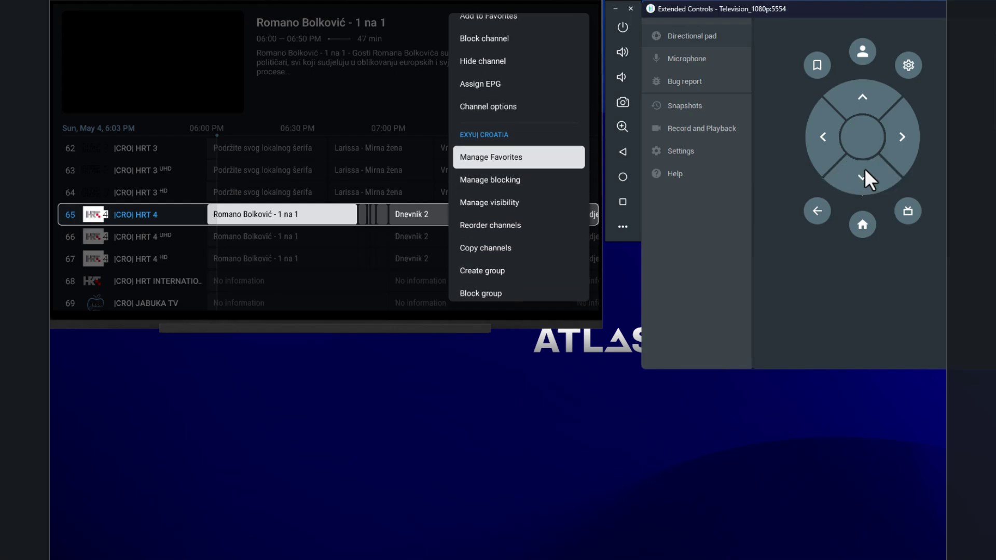
left_click(864, 168)
left_click(865, 168)
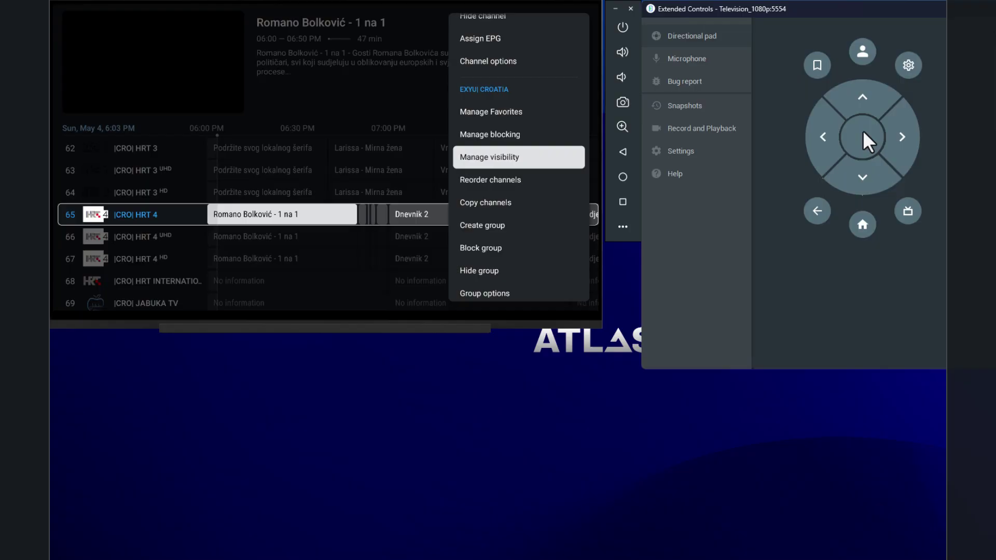
Enter Manage visibility mode and hide the 24H channel at number 3
left_click(864, 130)
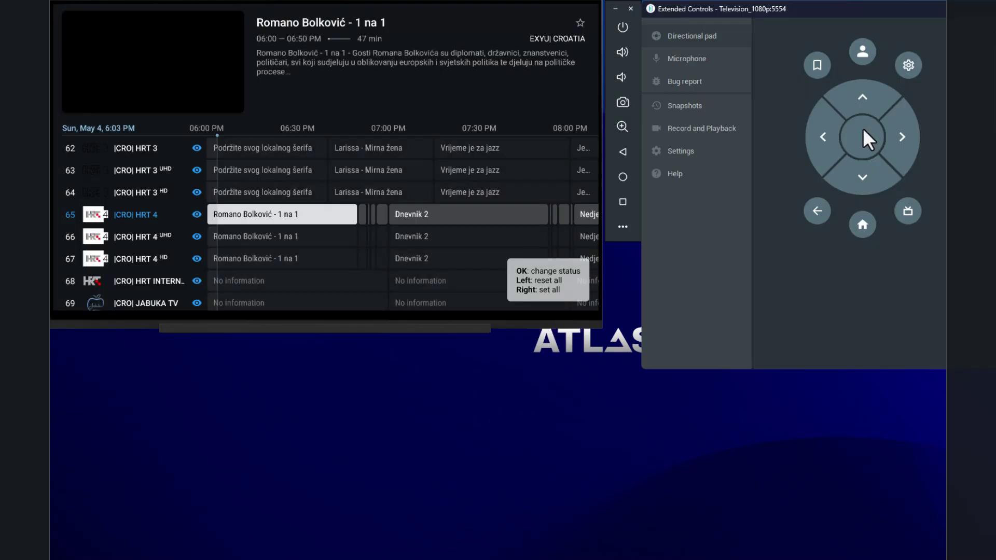
left_click_drag(865, 102, 864, 106)
left_click(872, 167)
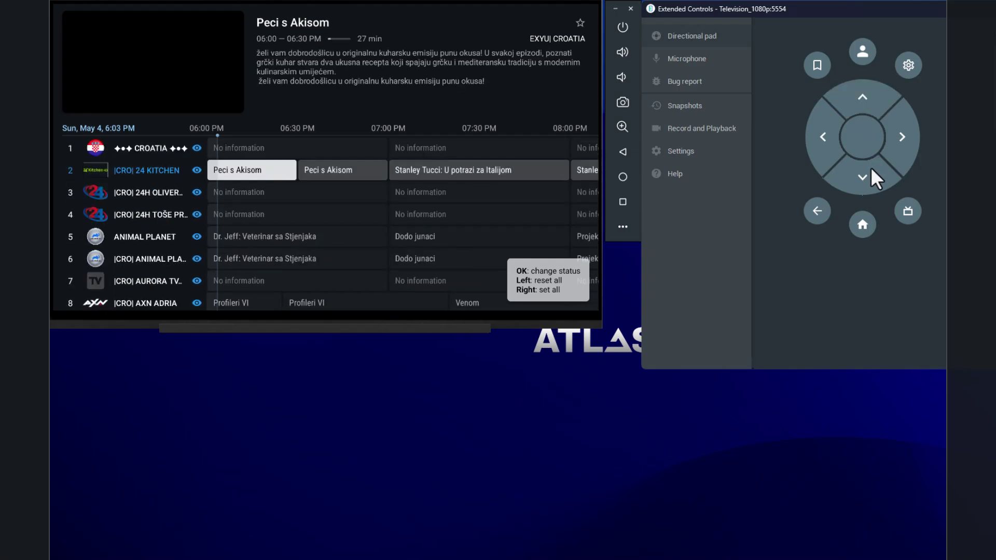
left_click(863, 172)
left_click(867, 133)
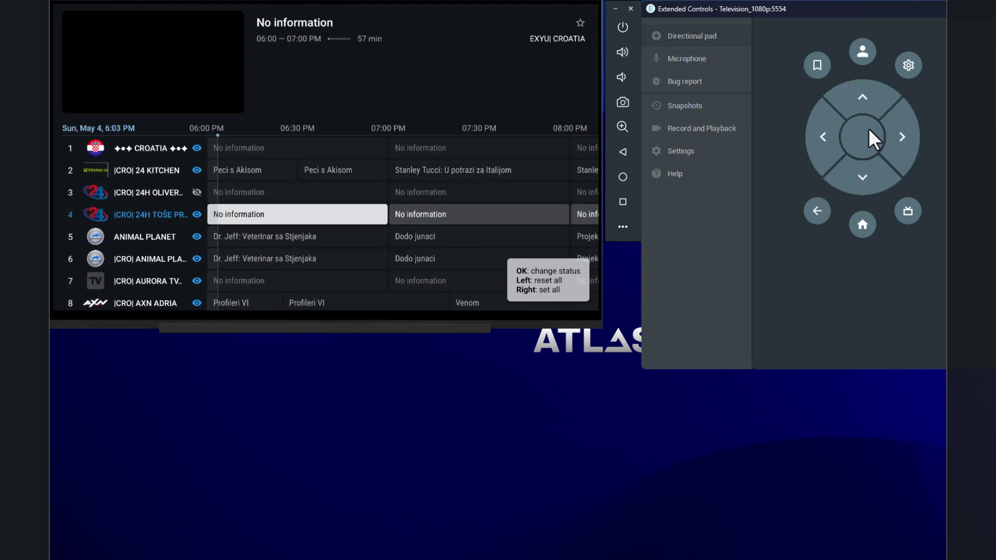
Review the CINEMAX, CINESTAR, DISCOVERY, FOX and HBO channels down to HRT 1, leaving them visible
left_click(865, 174)
left_click(866, 174)
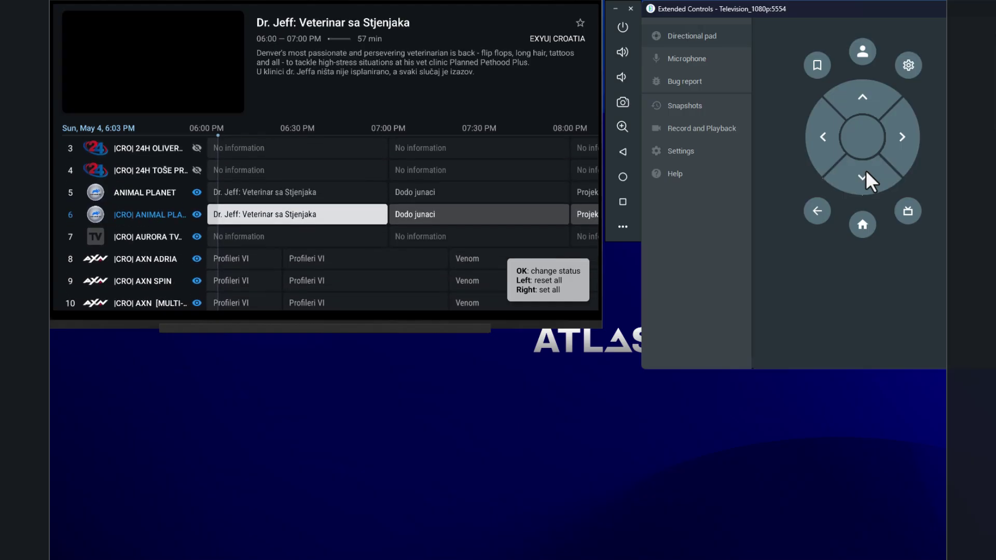
left_click(865, 174)
left_click(866, 171)
left_click(866, 171)
left_click(866, 172)
left_click(866, 172)
left_click(865, 171)
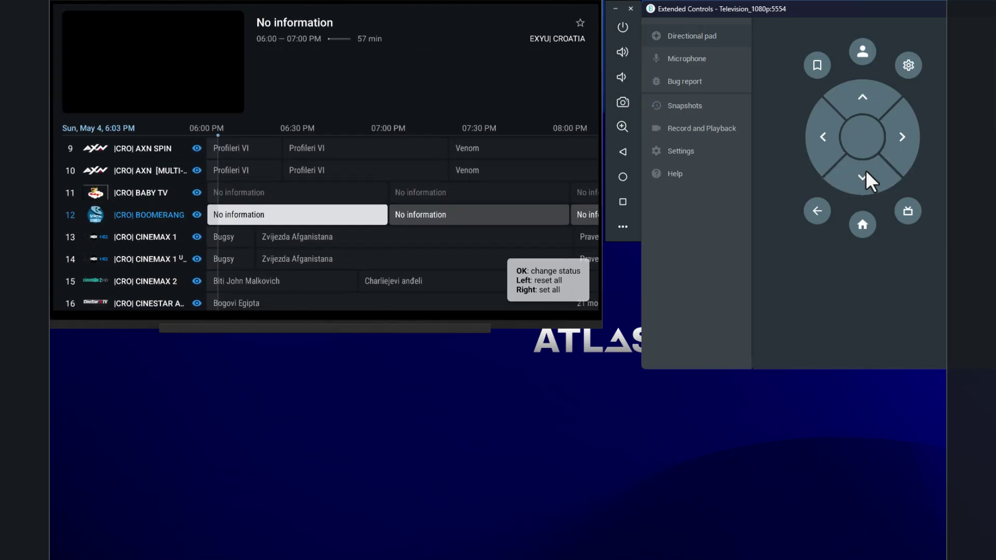
left_click(867, 171)
left_click(866, 171)
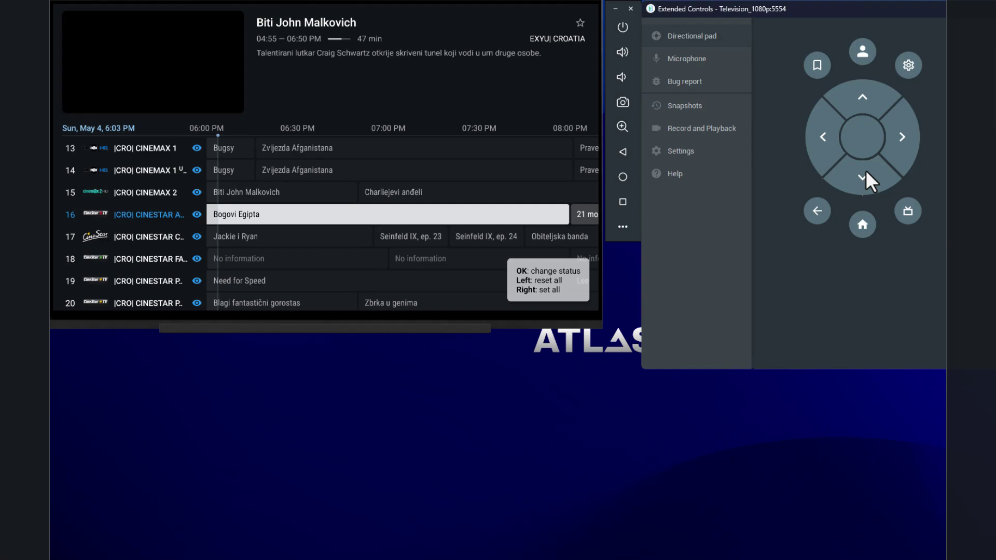
left_click(866, 172)
left_click(867, 172)
left_click(866, 172)
left_click(866, 171)
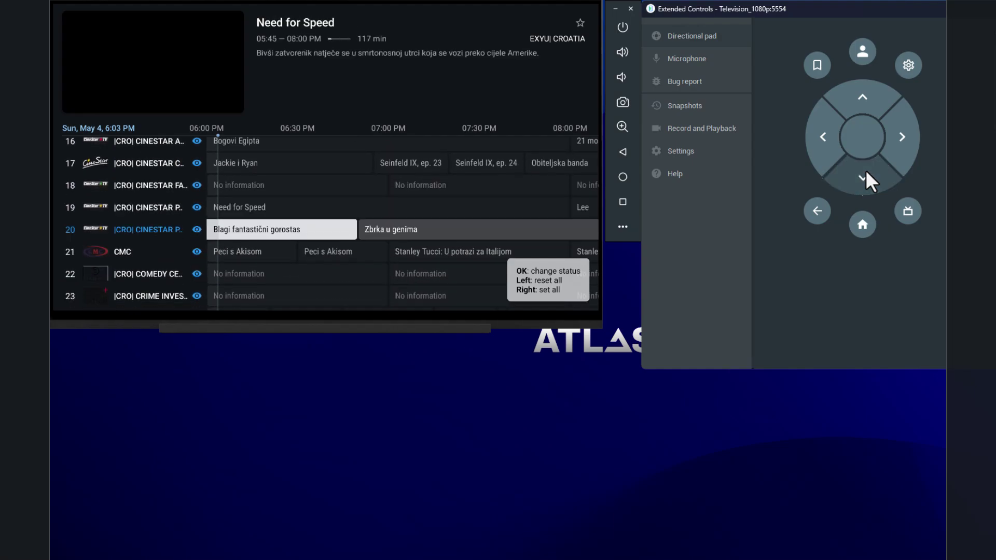
left_click(866, 171)
left_click(866, 171)
left_click(866, 171)
left_click(866, 172)
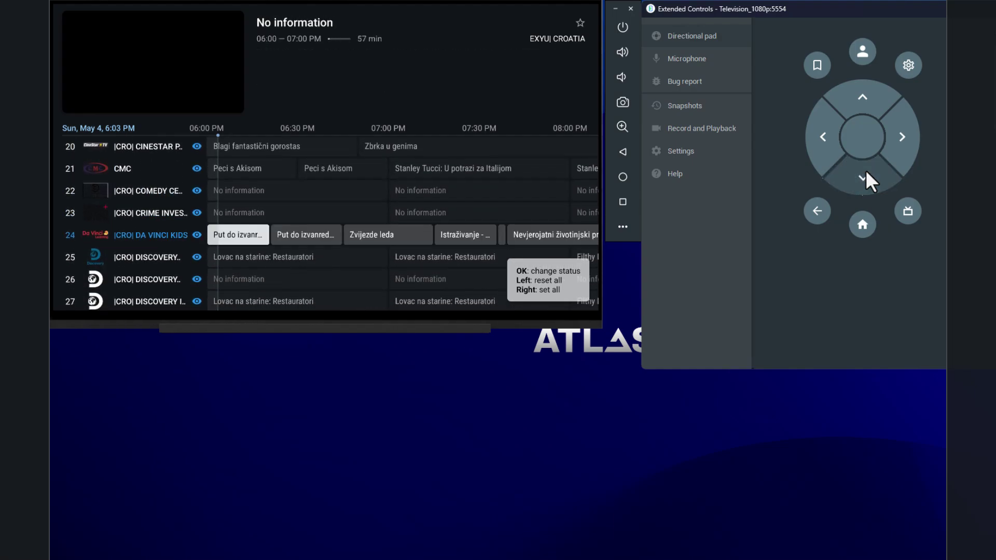
left_click(865, 171)
left_click(867, 171)
left_click(866, 172)
left_click(866, 172)
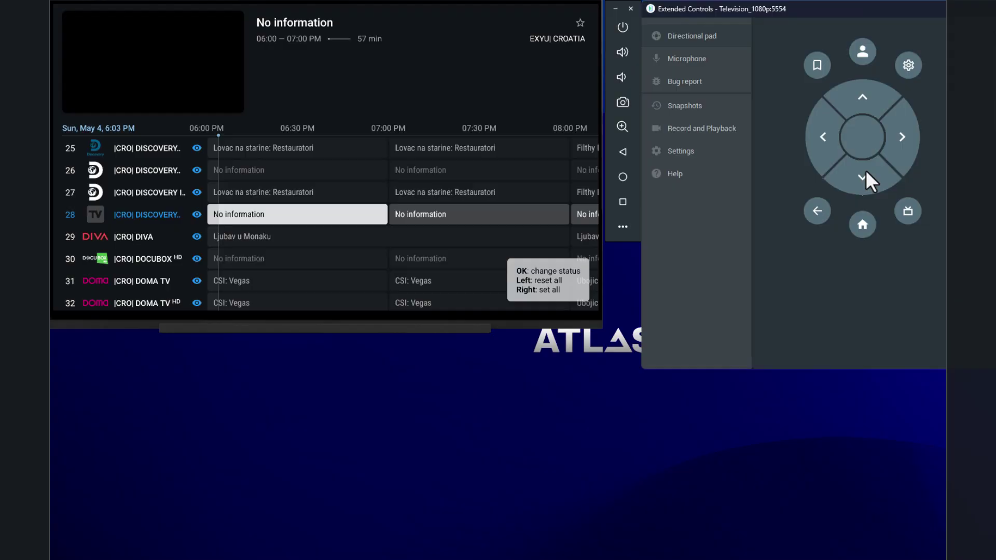
left_click(866, 172)
left_click(866, 171)
left_click(867, 172)
left_click(866, 171)
left_click(866, 171)
left_click(867, 172)
left_click(866, 171)
left_click(865, 171)
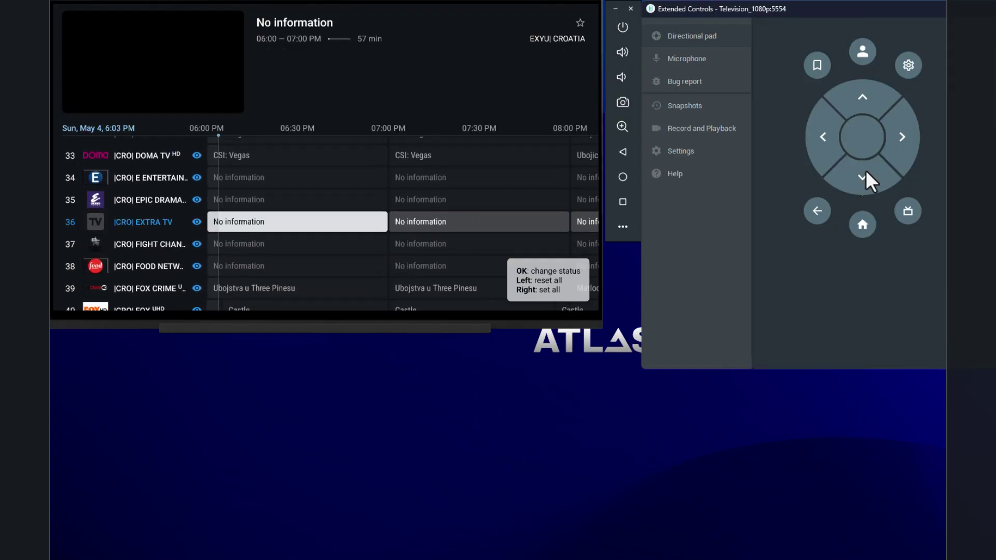
left_click(866, 172)
left_click(866, 172)
left_click(866, 171)
left_click(867, 172)
left_click(865, 171)
left_click(866, 171)
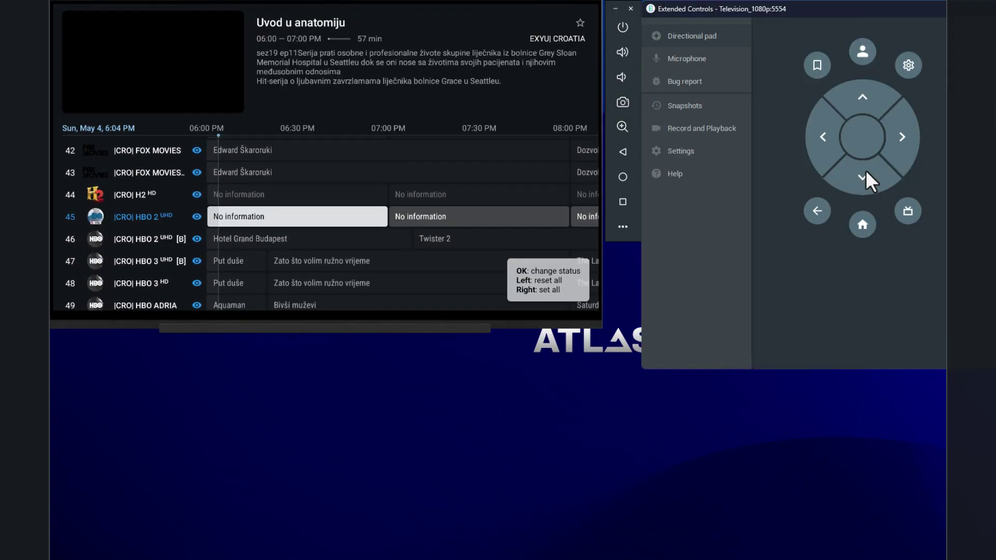
left_click(866, 171)
left_click(866, 172)
left_click(866, 171)
left_click(866, 172)
left_click(866, 172)
left_click(867, 171)
left_click(866, 172)
left_click(866, 172)
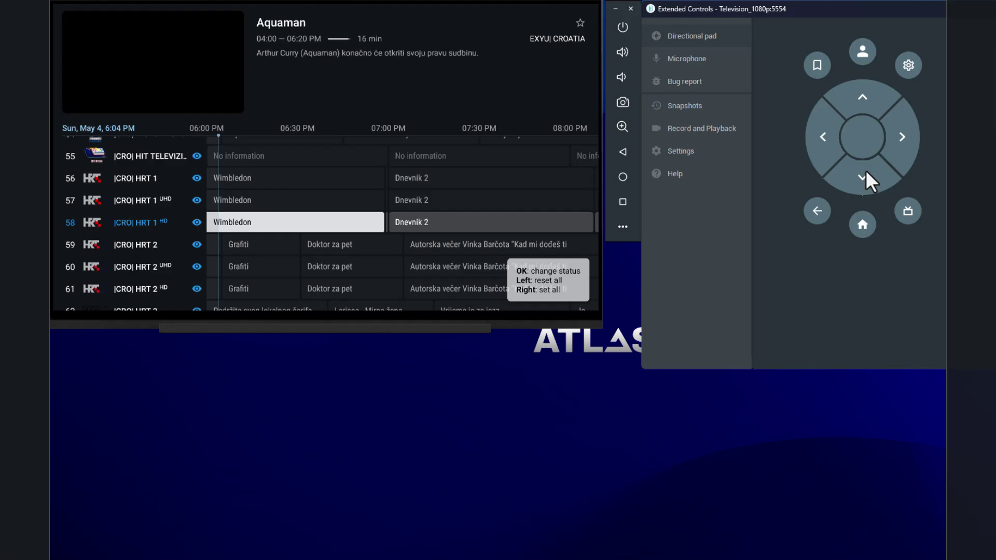
left_click(866, 171)
left_click(866, 172)
Move past the HRT channels and hide the second LAUDATO TV channel
left_click(866, 177)
left_click(865, 177)
left_click(866, 177)
left_click(867, 176)
left_click(866, 177)
left_click(867, 176)
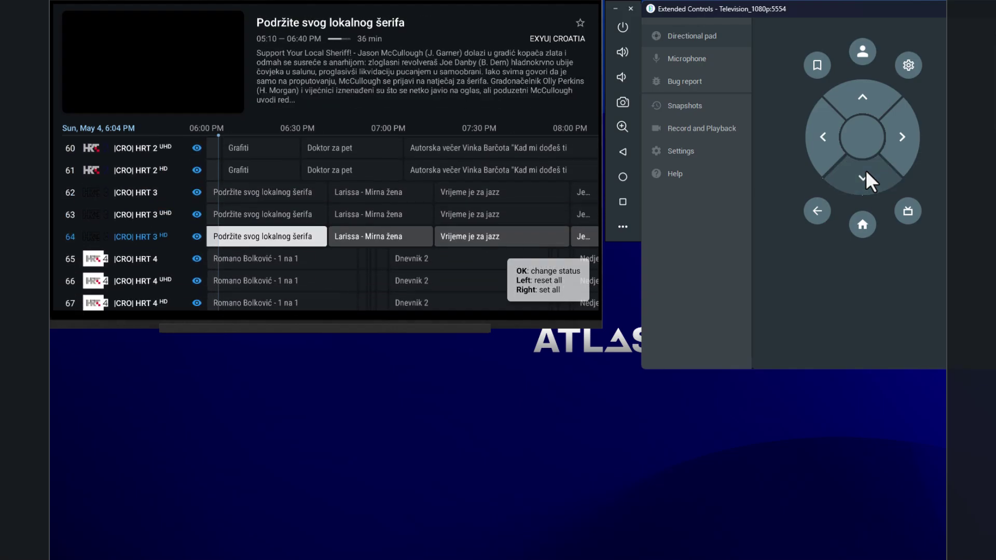
left_click(866, 177)
left_click(866, 177)
left_click(866, 170)
left_click(865, 171)
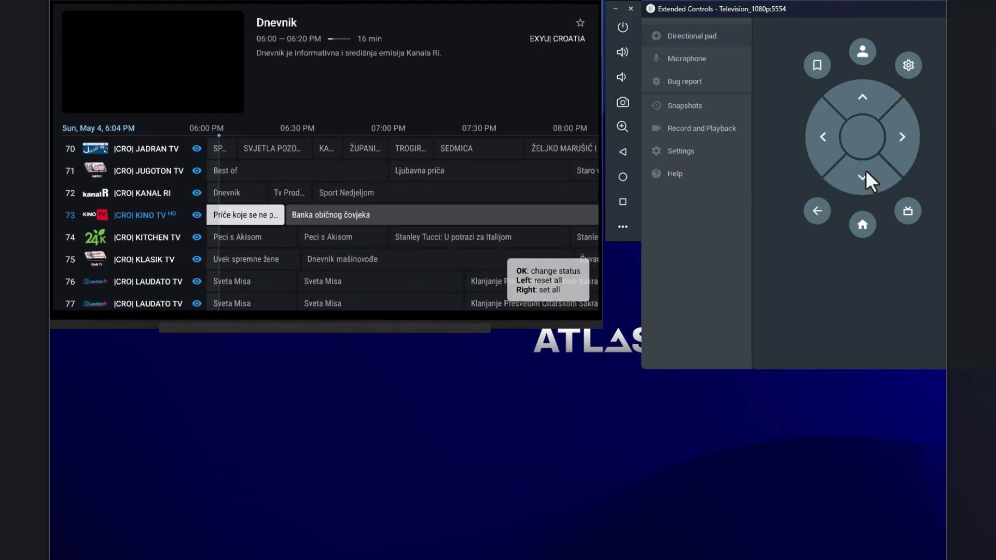
left_click(866, 170)
left_click(866, 171)
left_click(866, 171)
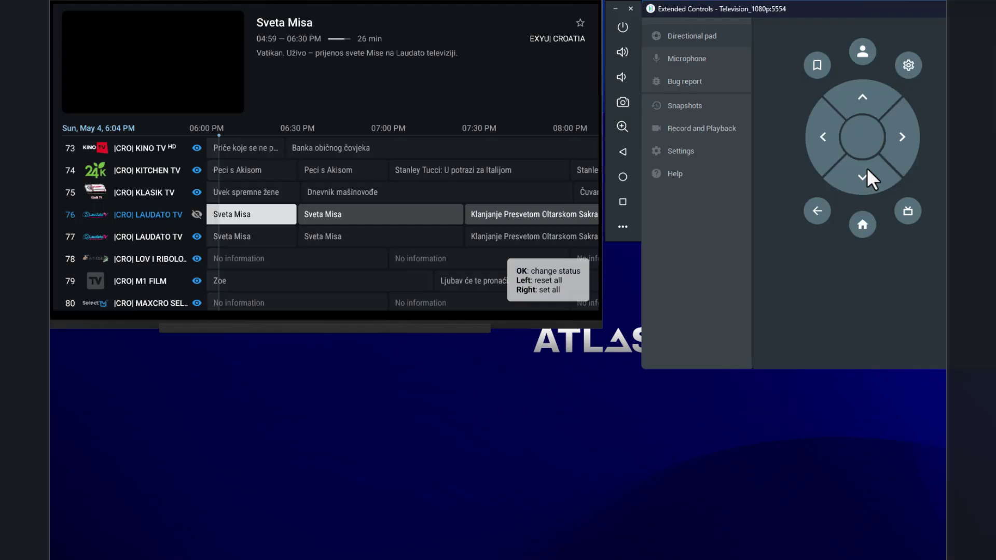
left_click(867, 169)
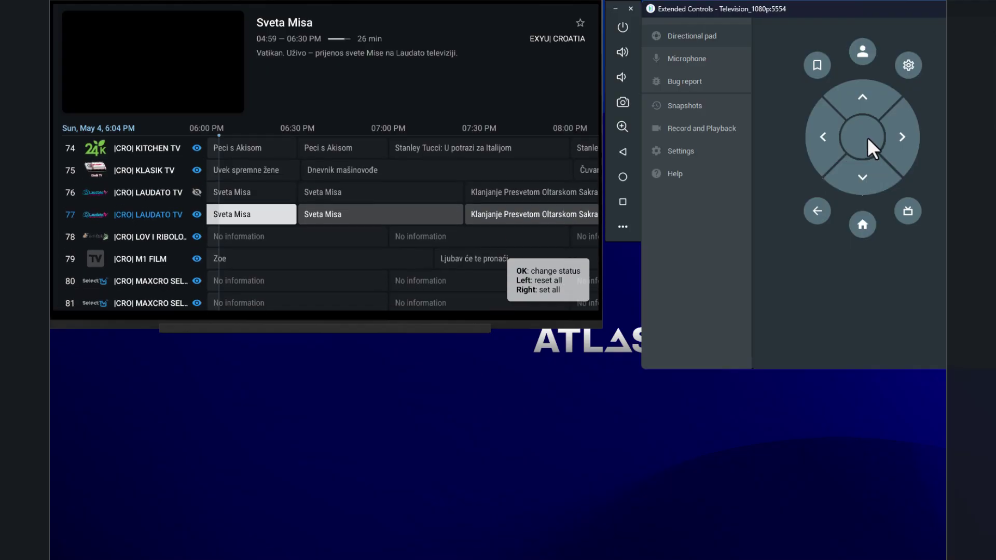
Continue through the MAXCRO channels down to the Arena Sport and Sport Klub channels (135–142)
left_click(867, 171)
left_click(867, 170)
left_click(867, 170)
left_click(867, 171)
left_click(867, 170)
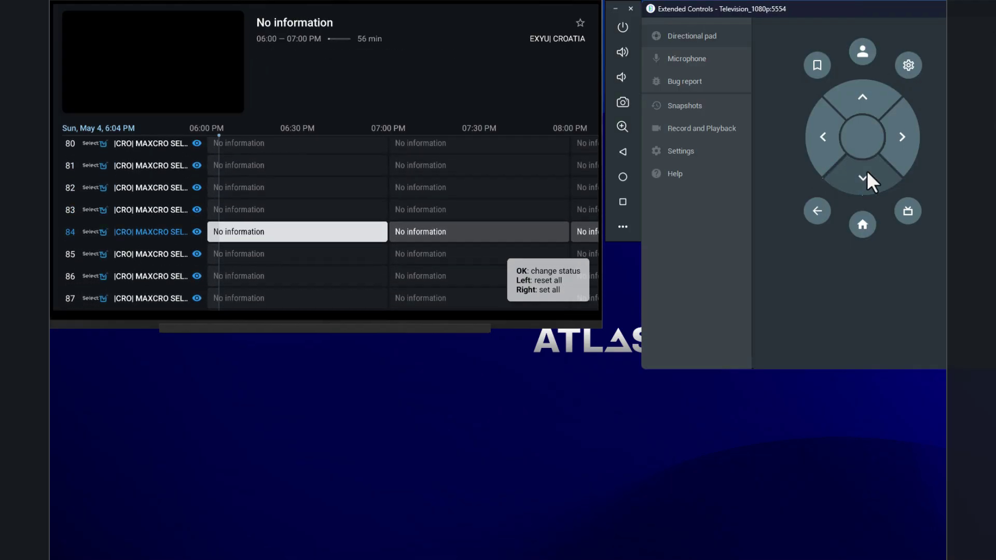
left_click(867, 170)
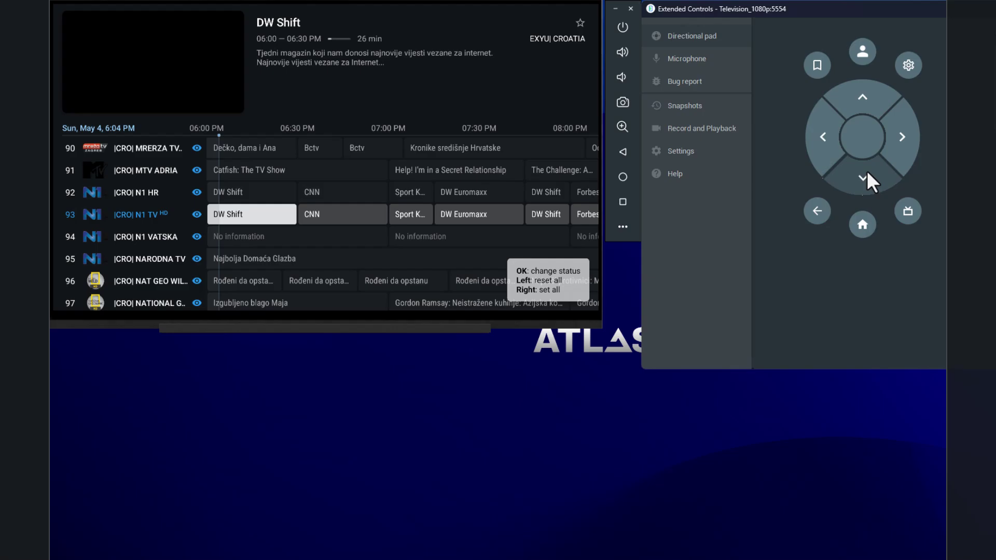
left_click(866, 172)
left_click(867, 172)
left_click(867, 171)
left_click(868, 172)
left_click(867, 172)
left_click(867, 172)
left_click(867, 172)
left_click(868, 172)
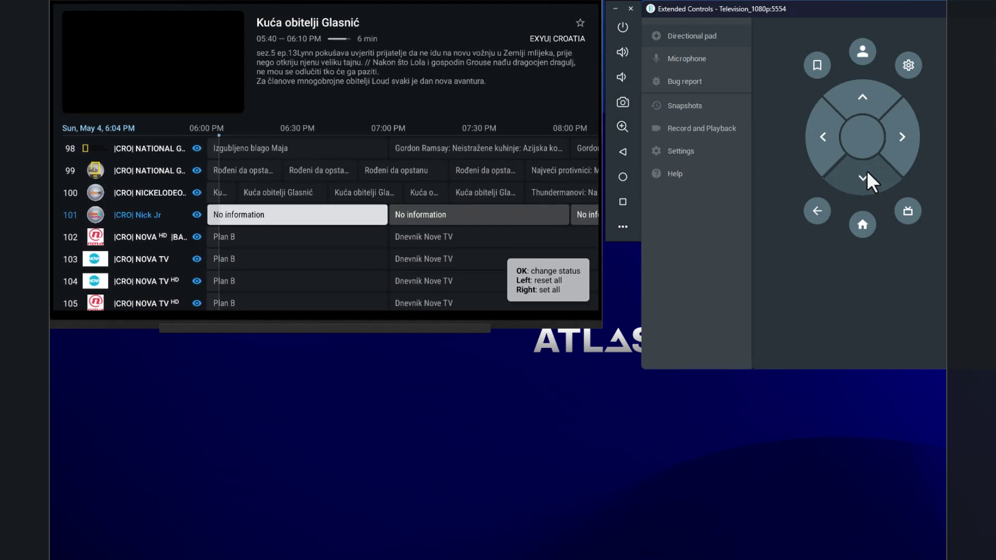
left_click(868, 173)
left_click(867, 172)
left_click(867, 172)
left_click(867, 172)
left_click(867, 172)
left_click(867, 171)
left_click(867, 173)
left_click(867, 171)
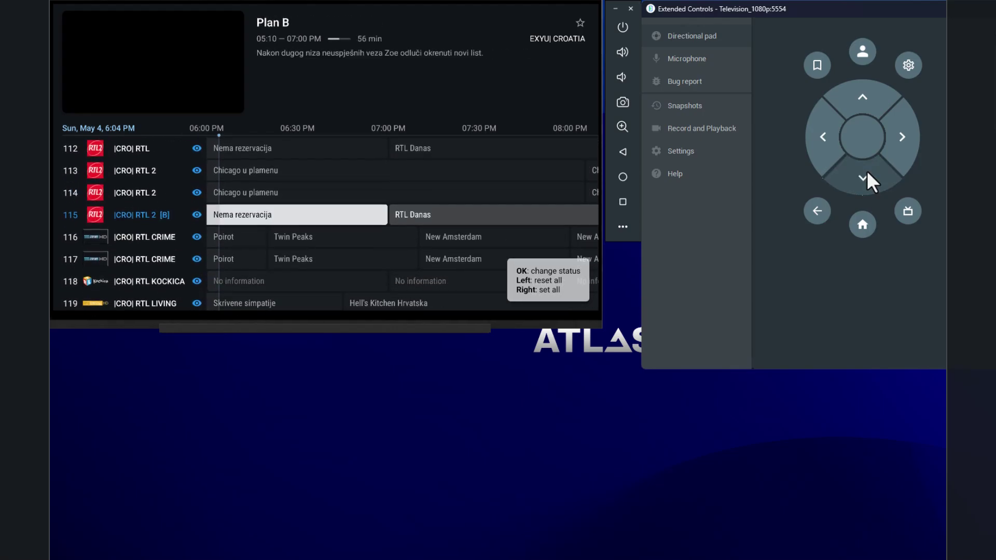
left_click(866, 172)
left_click(867, 172)
left_click(866, 173)
left_click(867, 172)
left_click(867, 173)
left_click(867, 172)
left_click(867, 172)
left_click(867, 172)
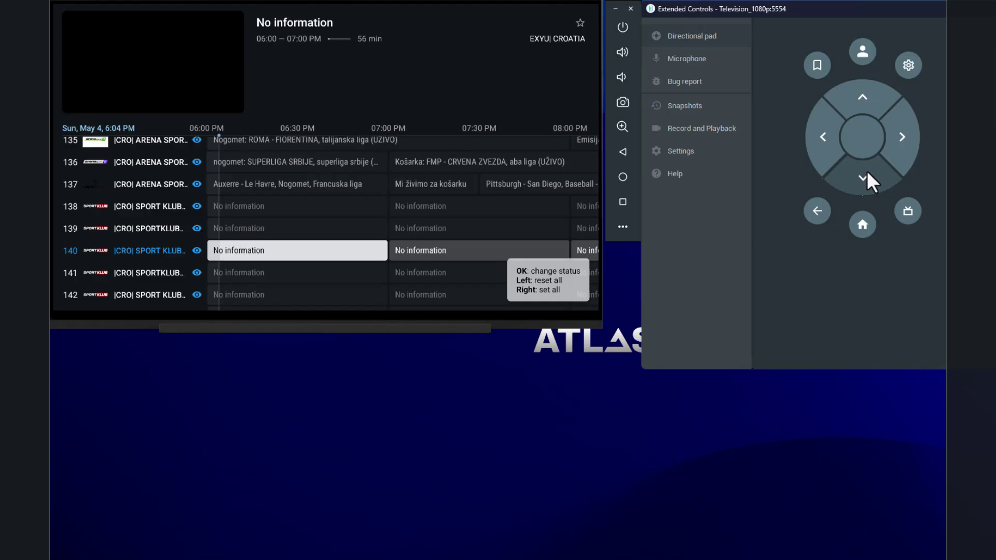
left_click(867, 172)
left_click(866, 172)
left_click(867, 172)
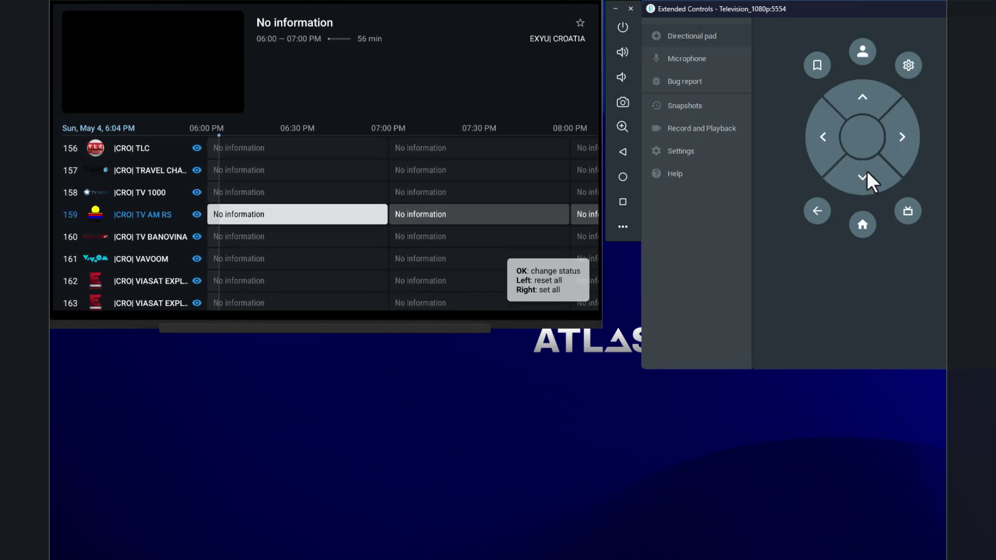
Leave visibility editing and return up to MAX SPORT 2 (channel 123)
left_click(822, 210)
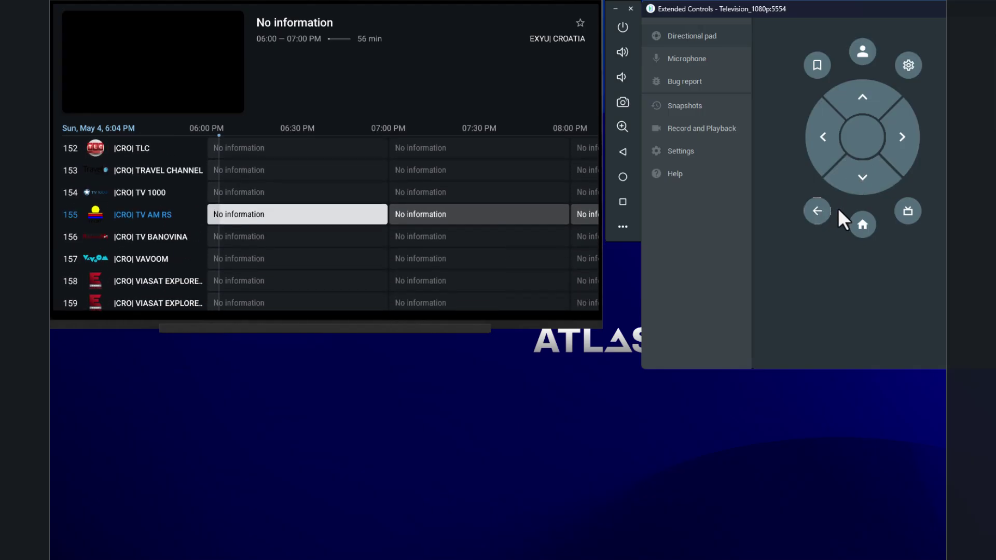
left_click(865, 109)
left_click(864, 109)
left_click(864, 109)
left_click(864, 109)
left_click(863, 110)
left_click(863, 109)
left_click(864, 109)
left_click(865, 109)
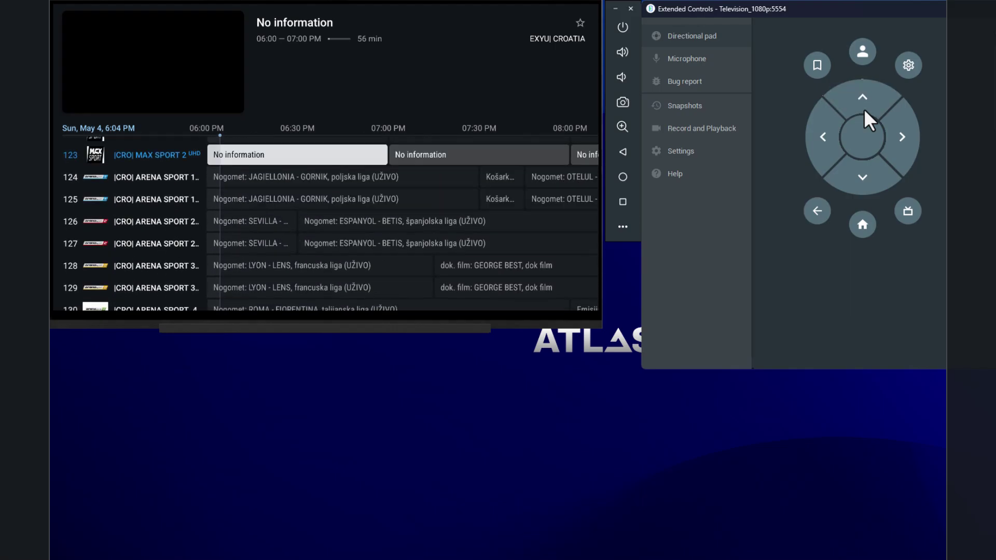
Choose Reorder channels from MAX SPORT 2's options menu
left_click(863, 137)
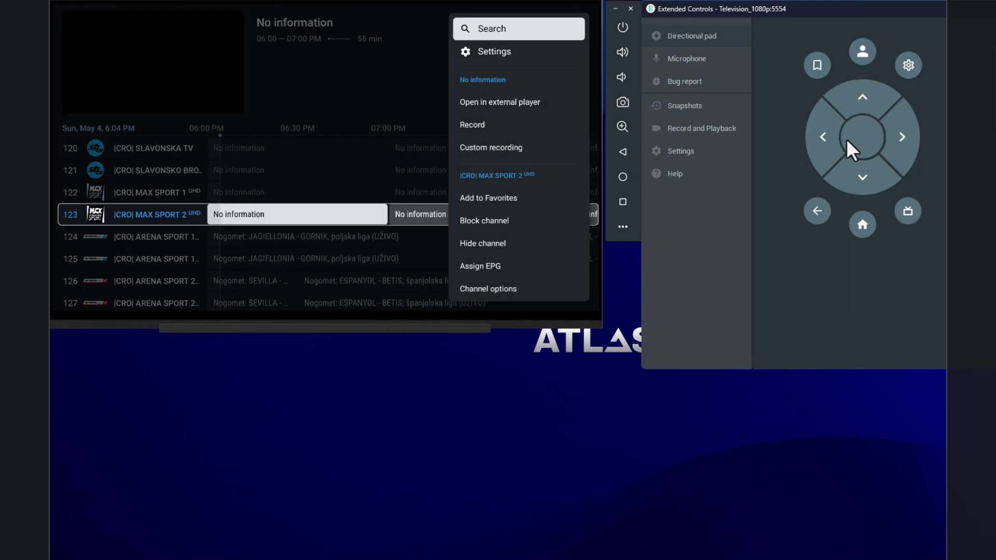
left_click(866, 171)
left_click(866, 172)
left_click(866, 171)
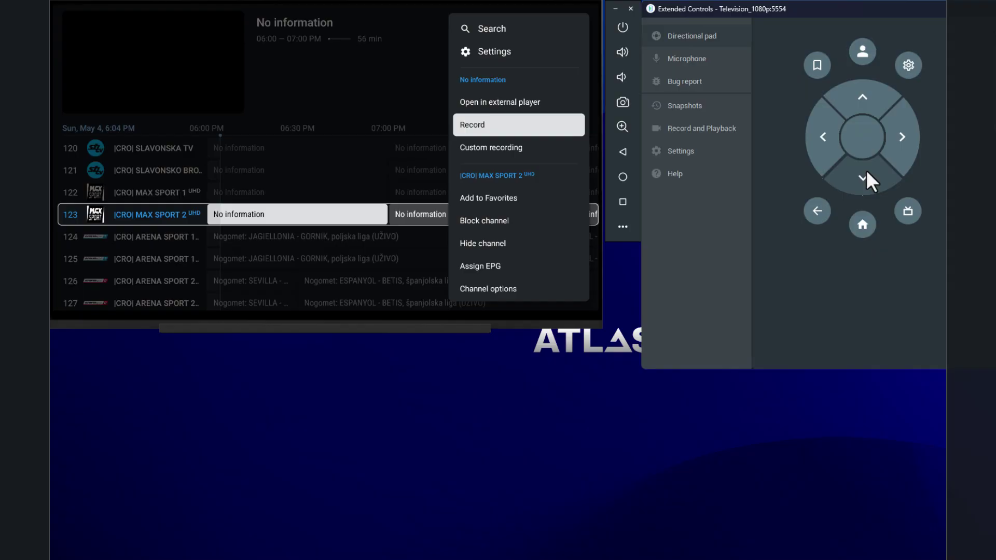
left_click(866, 171)
left_click(866, 171)
left_click(866, 172)
left_click(866, 172)
left_click(866, 171)
left_click(867, 172)
left_click(866, 171)
left_click(866, 172)
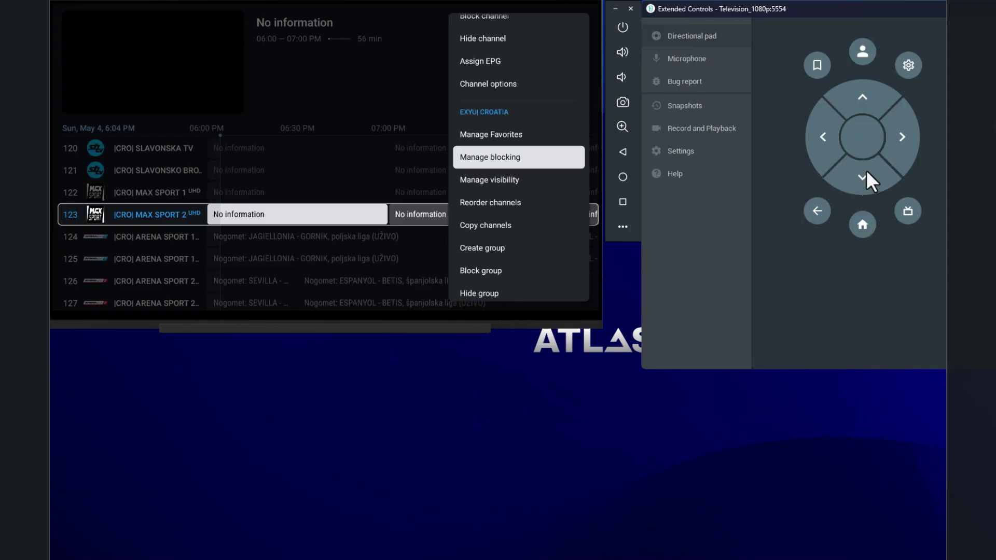
left_click(866, 171)
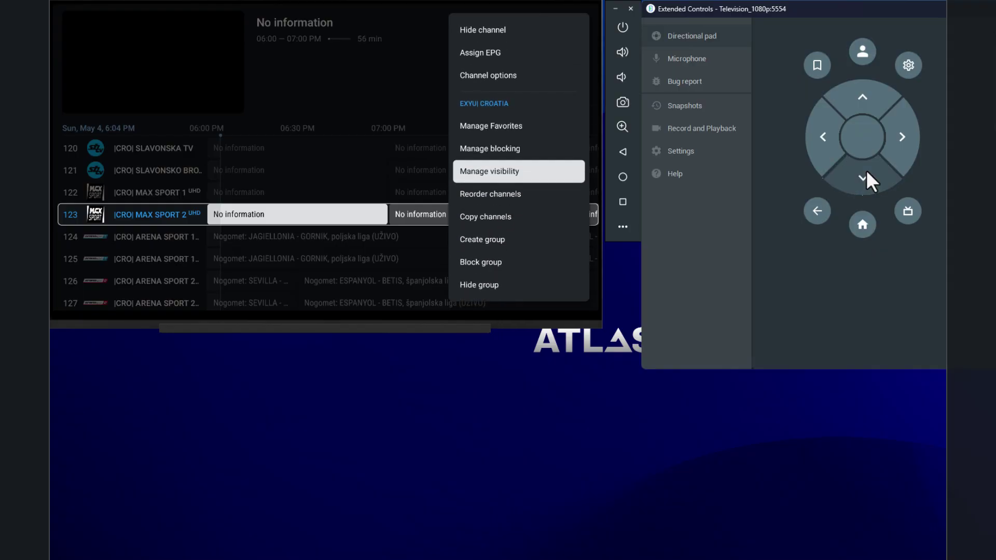
left_click(866, 171)
left_click(869, 133)
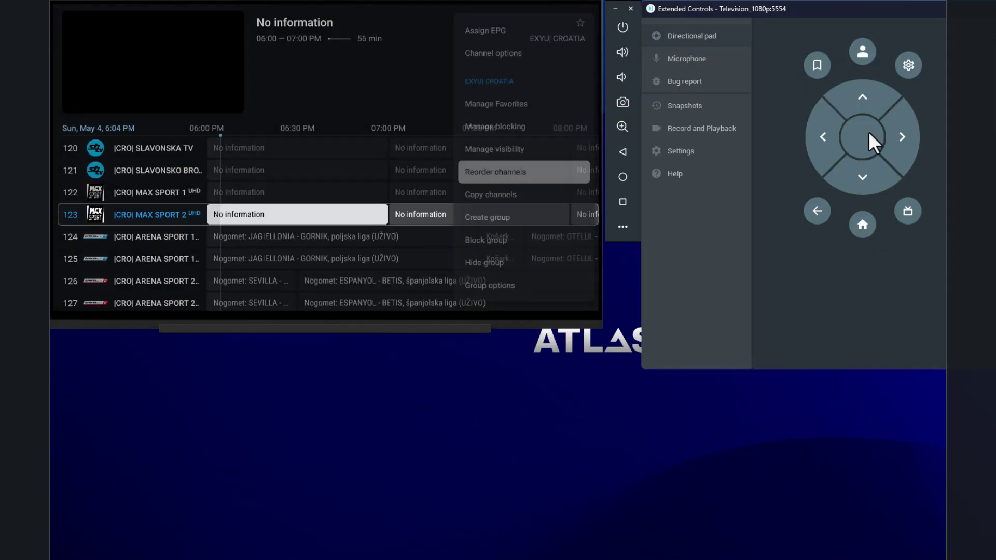
left_click(864, 101)
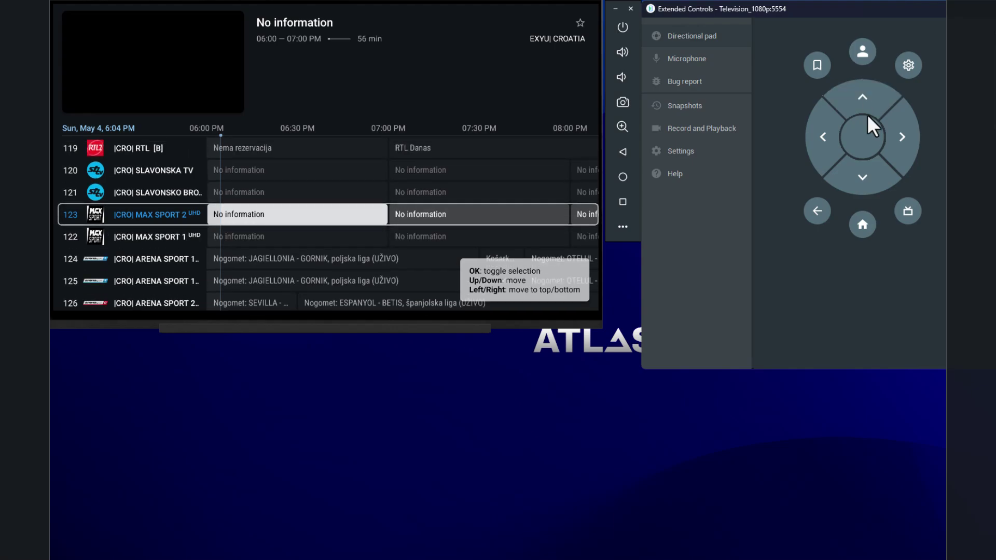
left_click(863, 176)
left_click(862, 141)
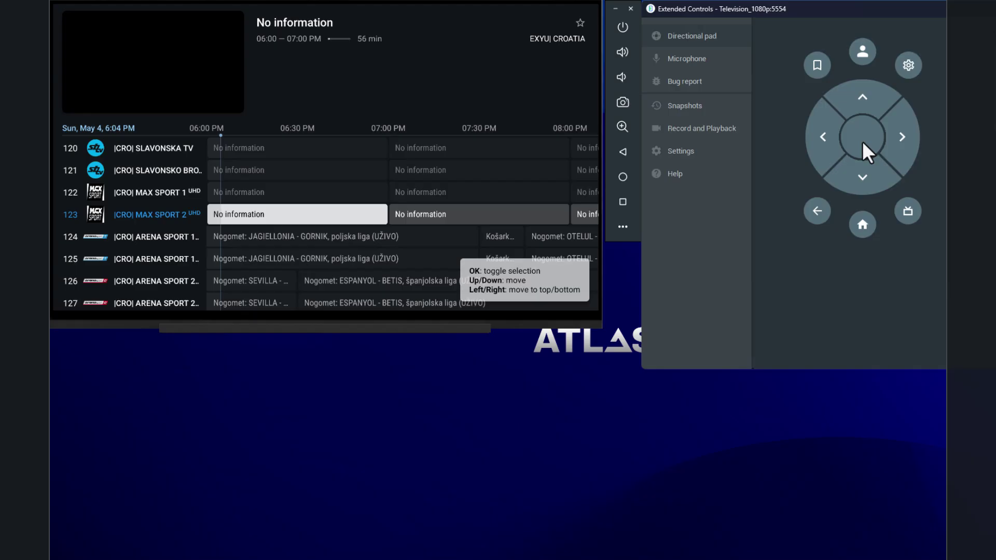
left_click(859, 102)
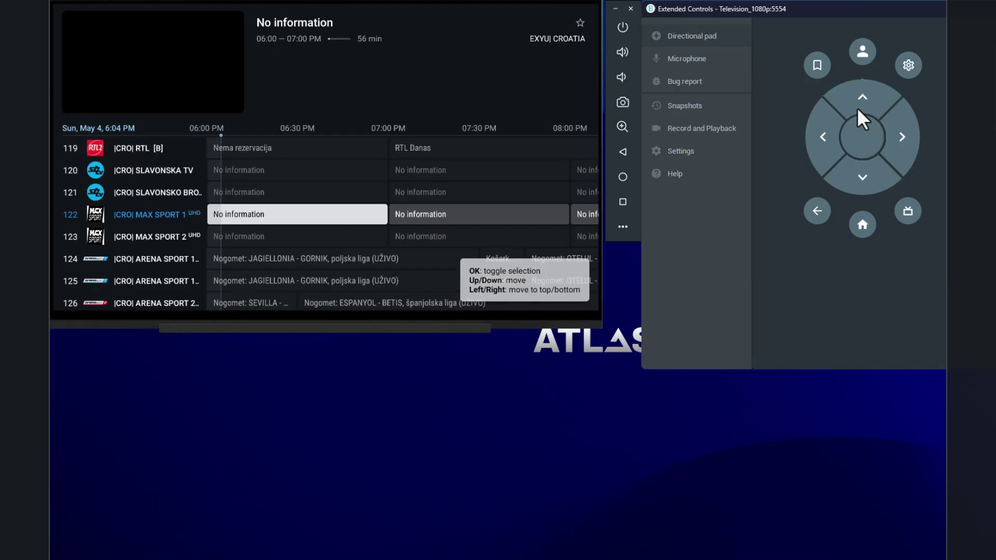
left_click(864, 138)
left_click(865, 169)
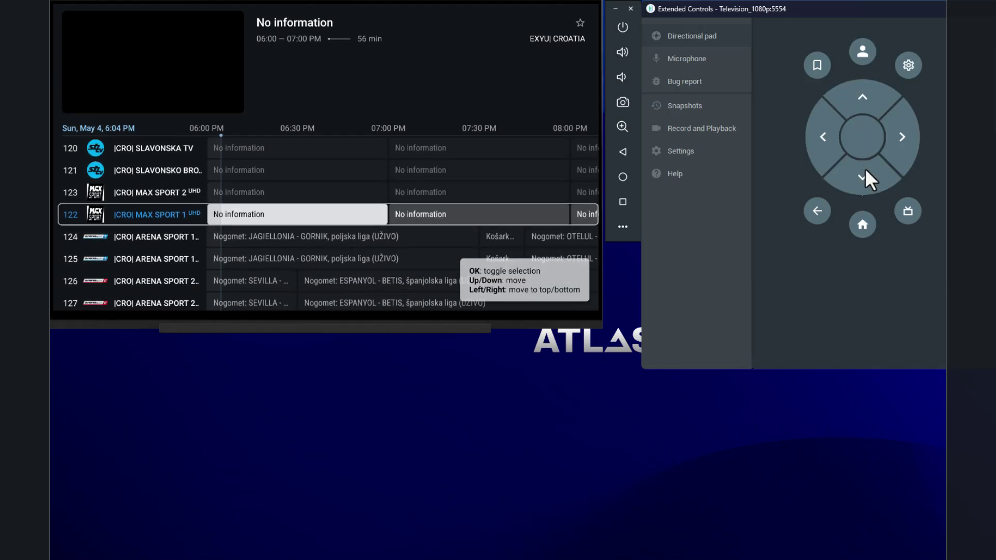
left_click(862, 116)
left_click(861, 107)
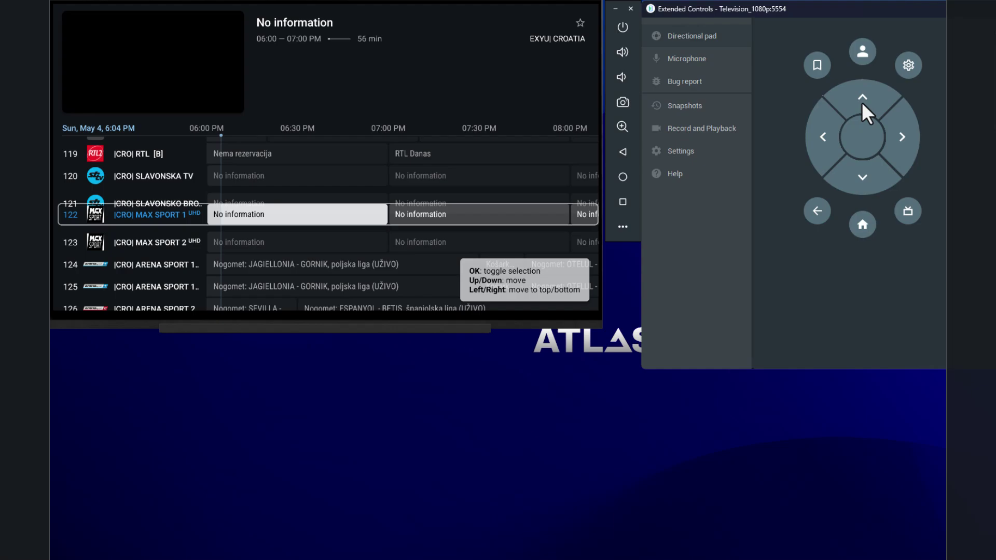
left_click(862, 178)
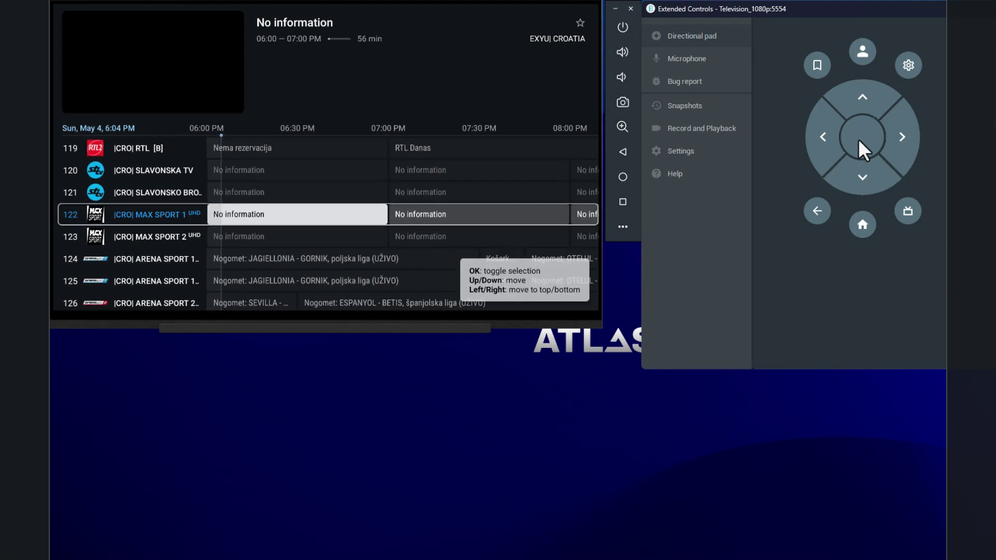
left_click(860, 139)
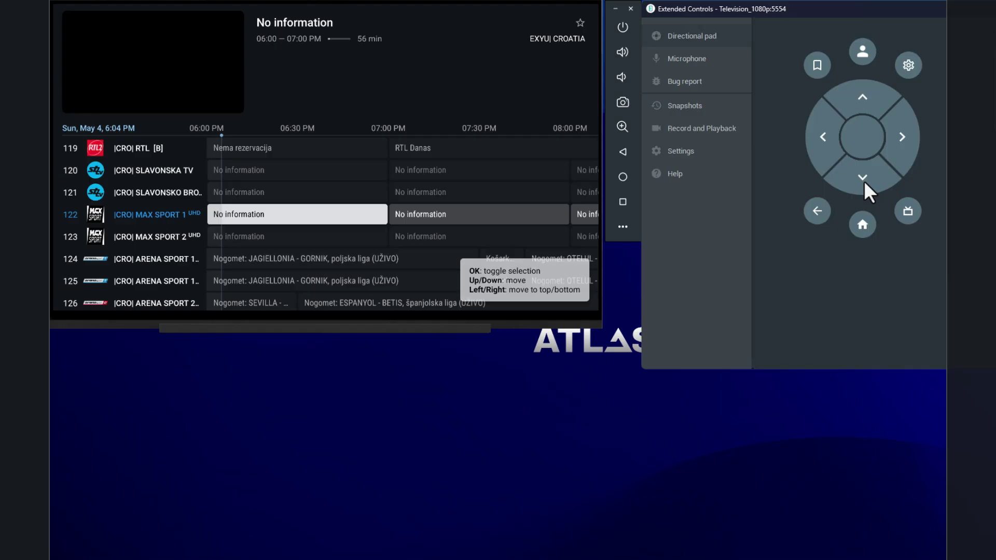
Exit channel reorder mode and play MAX SPORT 1 full screen
left_click(818, 218)
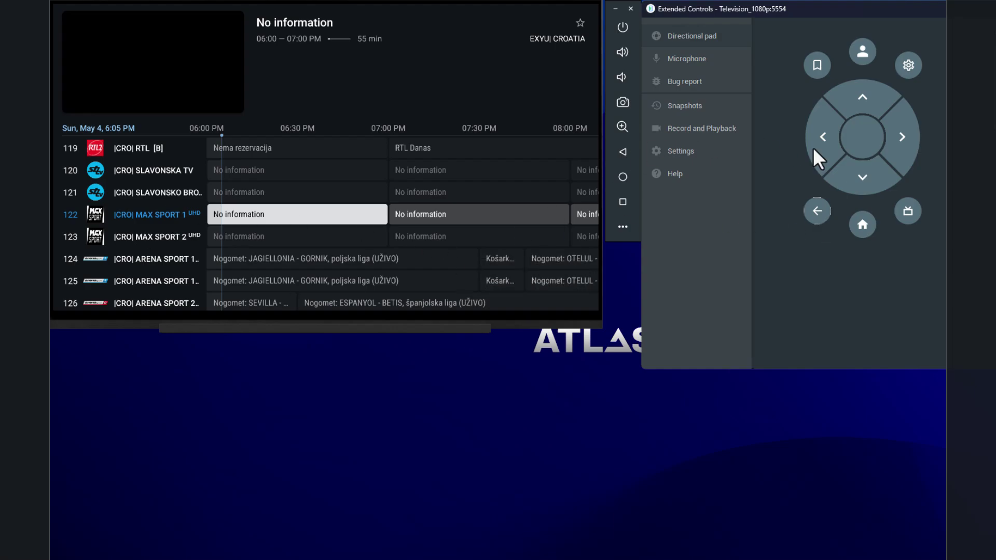
left_click(866, 175)
left_click(871, 110)
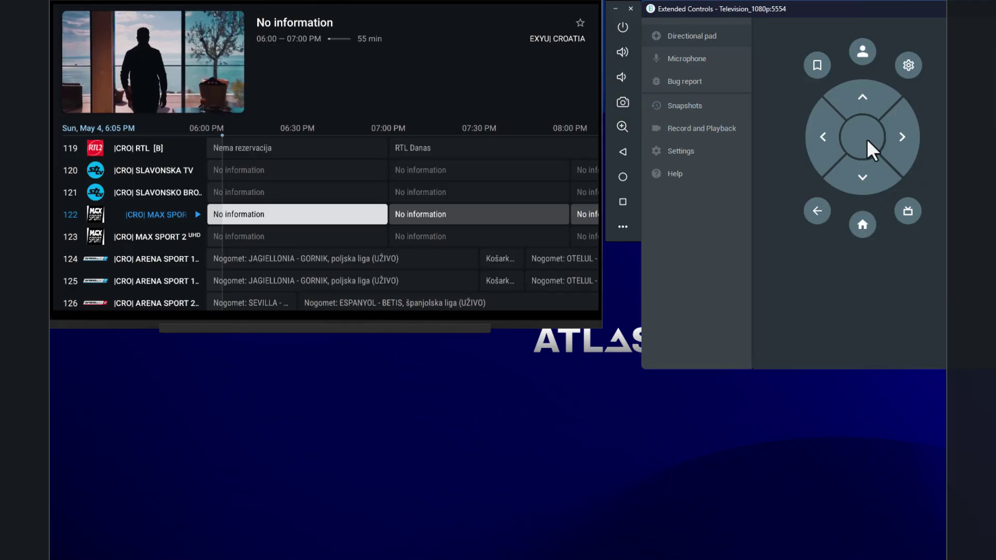
left_click(867, 139)
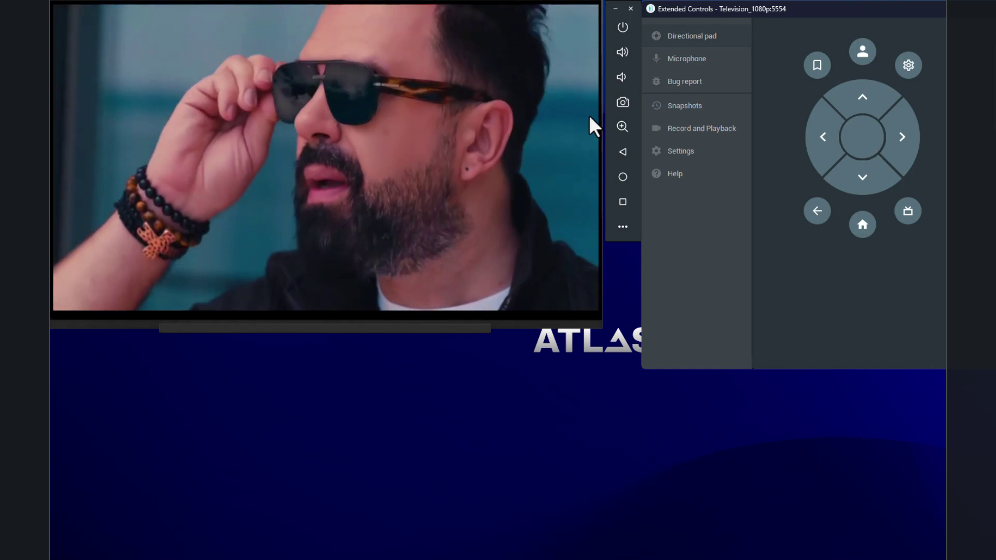
Switch playback between MAX SPORT 2 and ARENA SPORT 1, ending on MAX SPORT 2
left_click(876, 178)
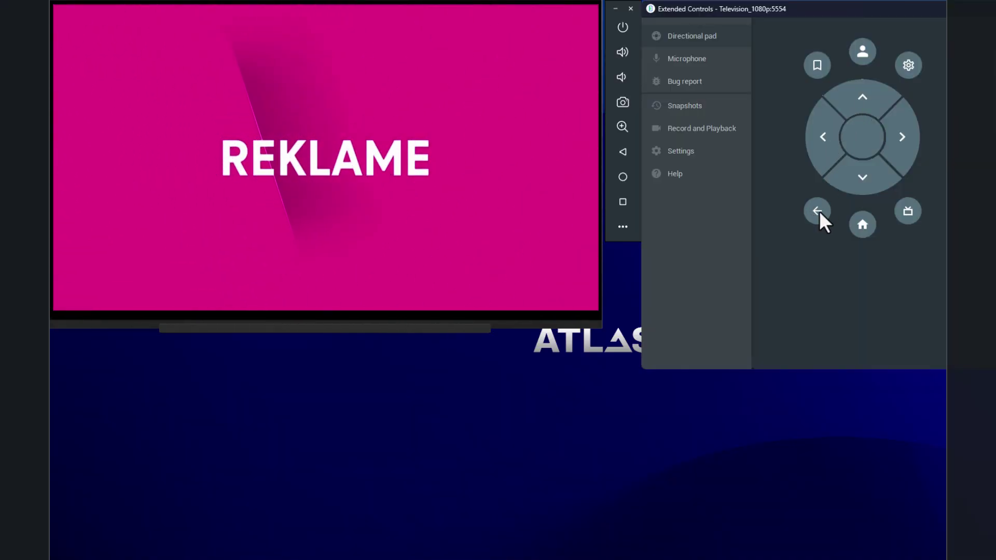
left_click(903, 137)
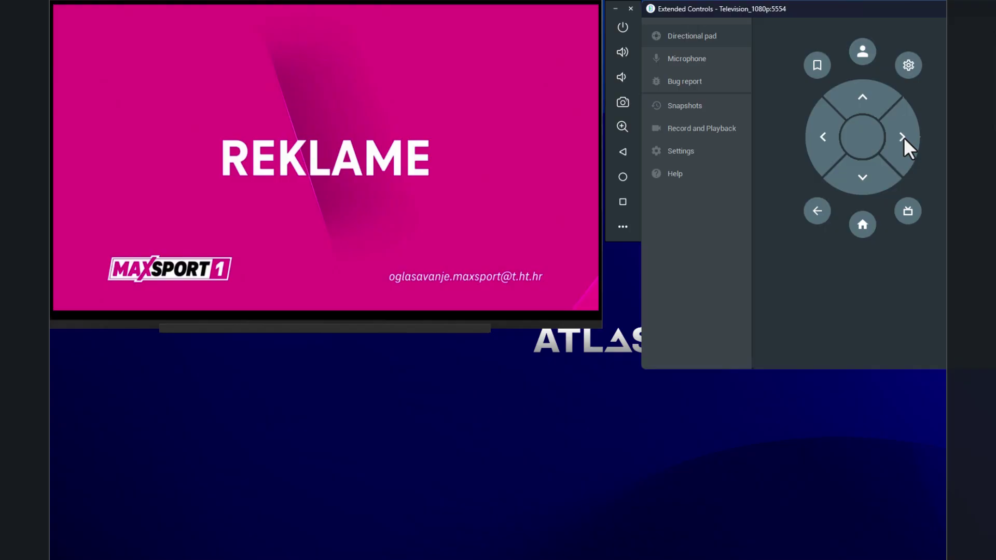
left_click(874, 105)
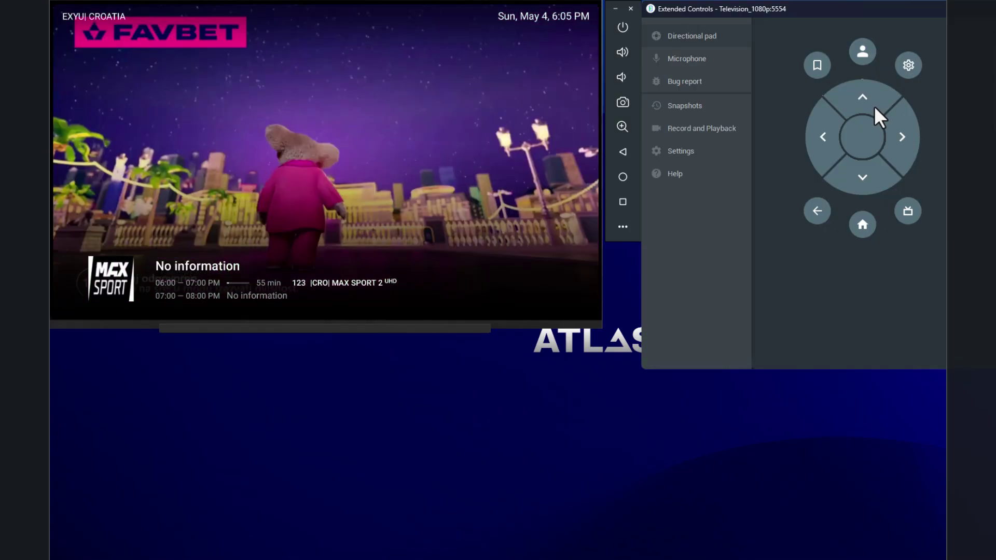
left_click(874, 106)
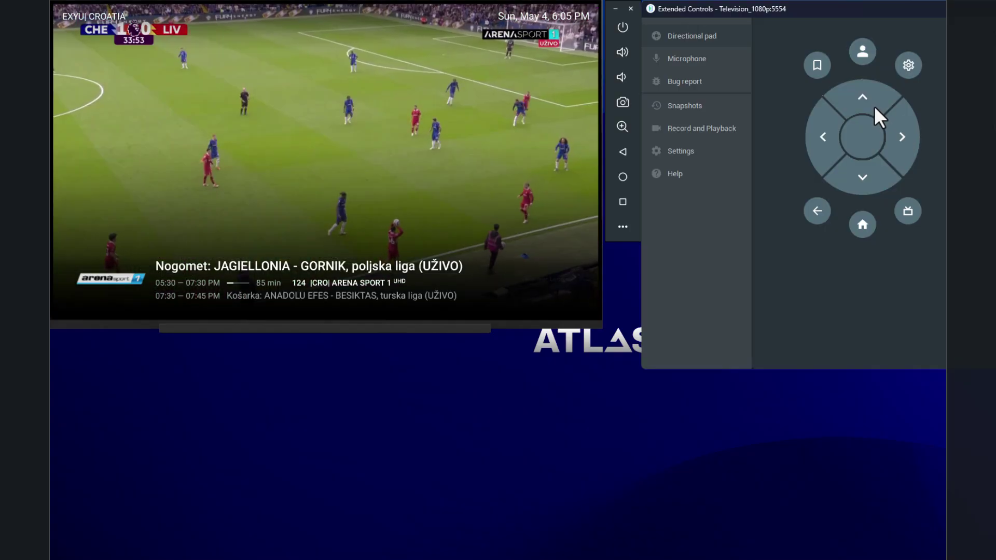
left_click(903, 137)
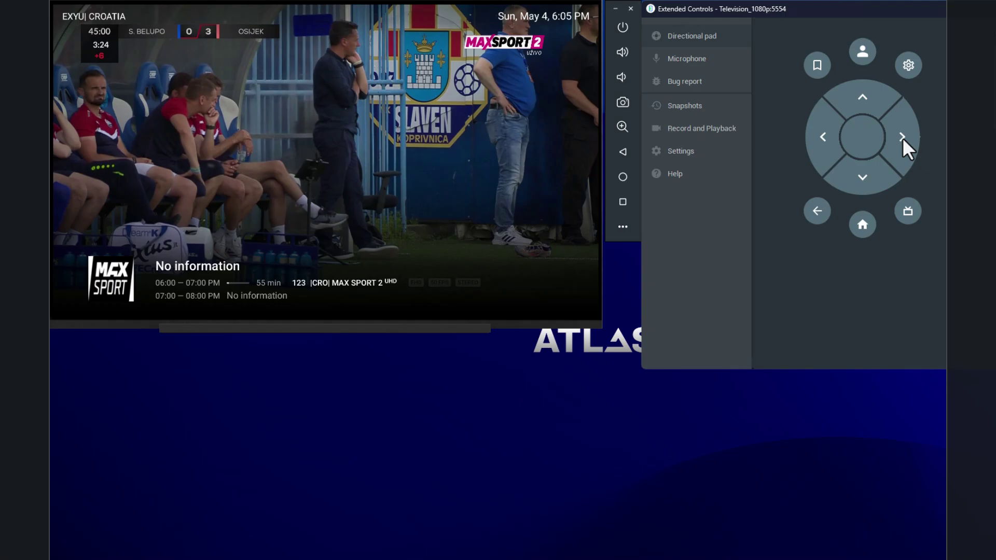
left_click(903, 138)
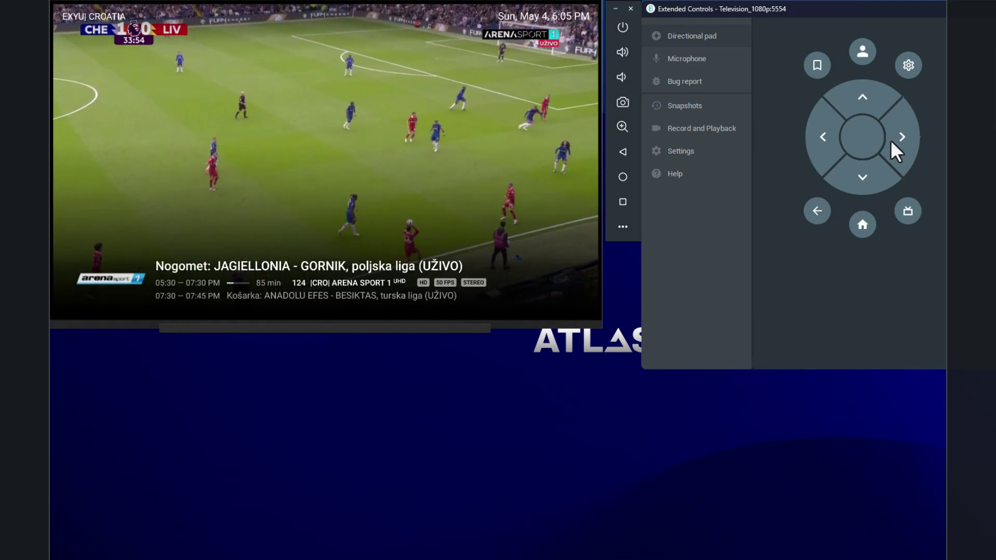
left_click(892, 139)
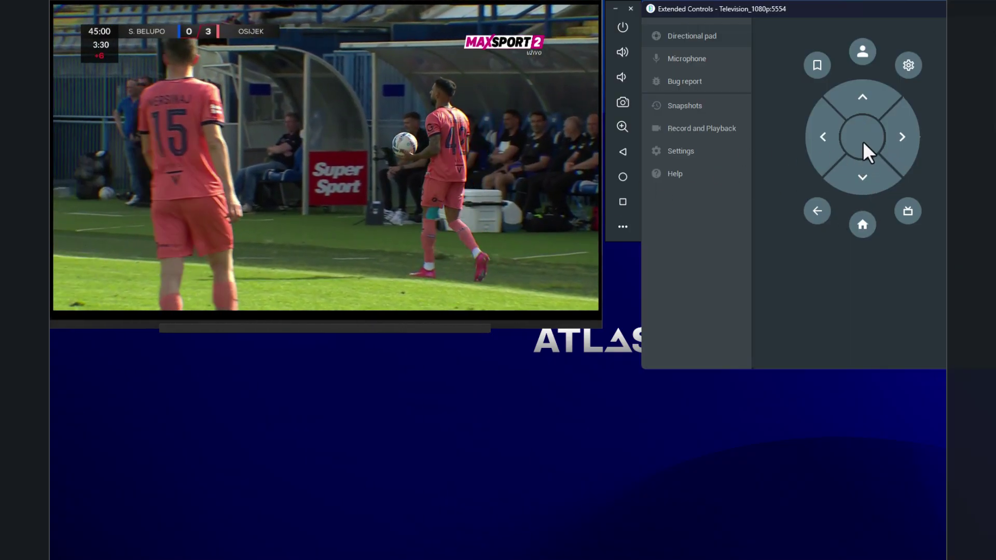
Return to the TV guide from the info banner and open the categories and main menu
left_click(863, 141)
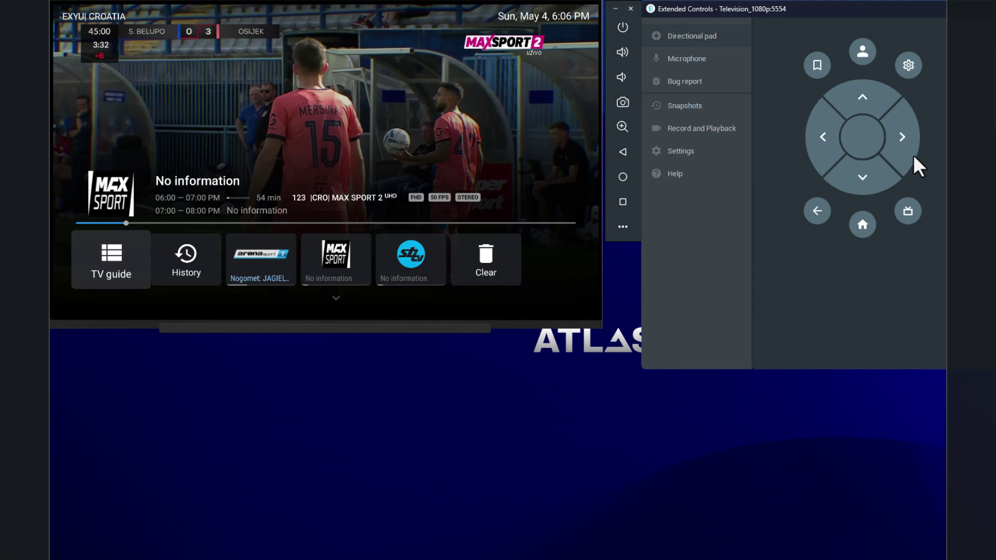
left_click(902, 147)
left_click(901, 146)
left_click(902, 146)
left_click(901, 145)
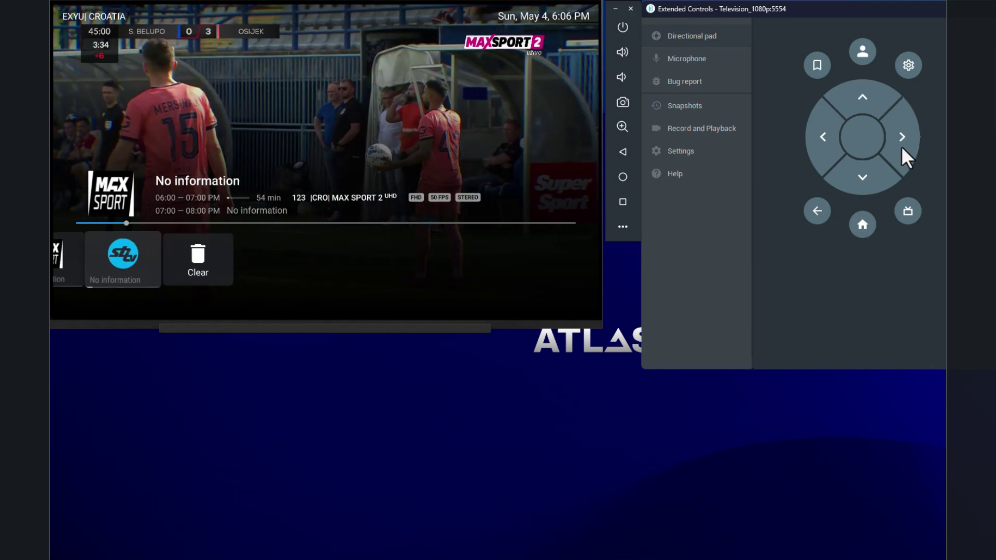
left_click(823, 142)
left_click(823, 142)
left_click(823, 142)
left_click(823, 143)
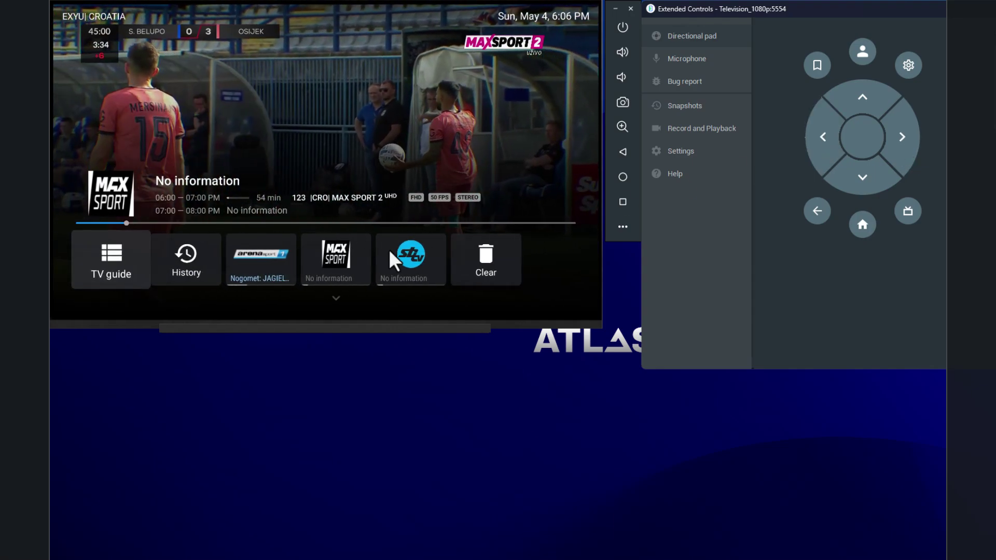
left_click(815, 214)
left_click(815, 214)
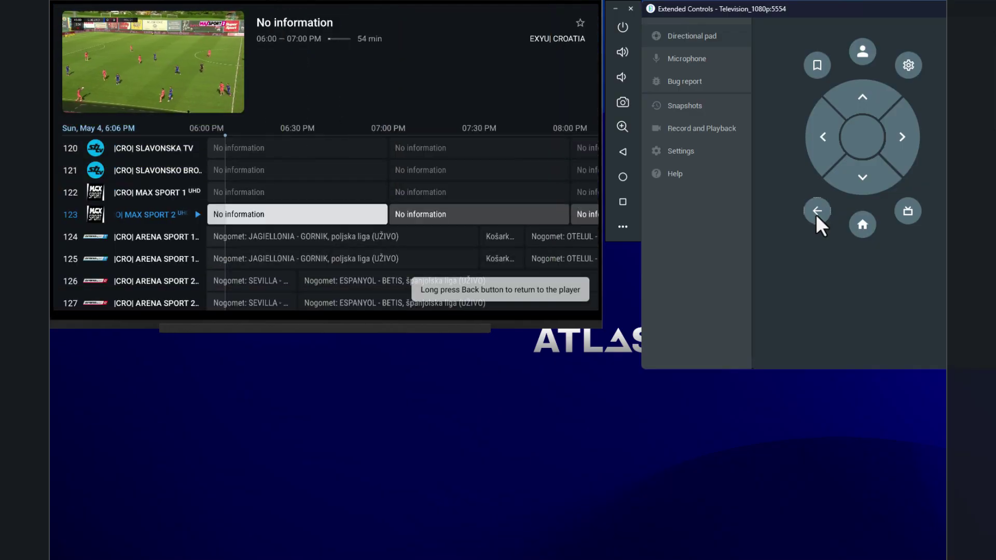
left_click(821, 136)
left_click(821, 136)
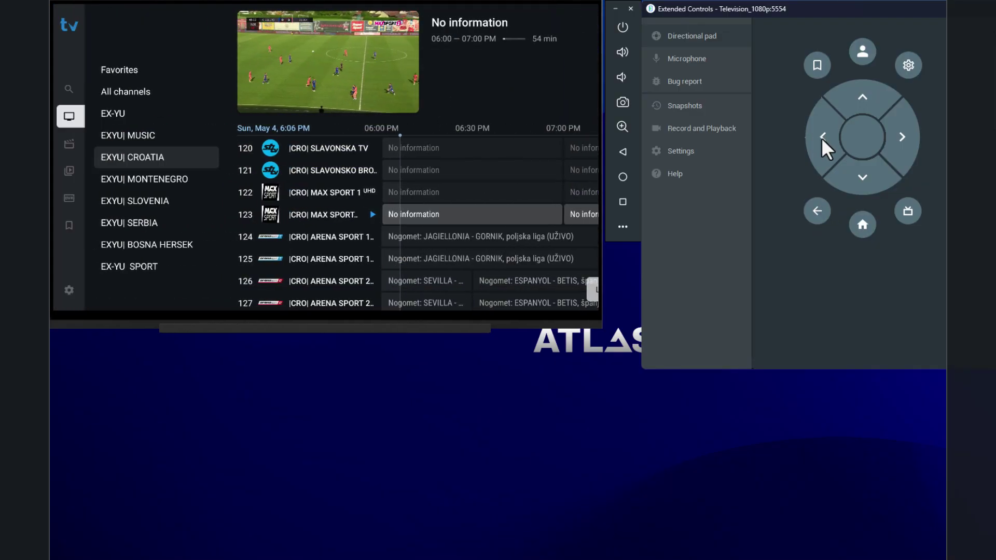
Check Settings > EPG > EPG sources, confirming eagle2024.xyz as default, then return to Settings
left_click(862, 175)
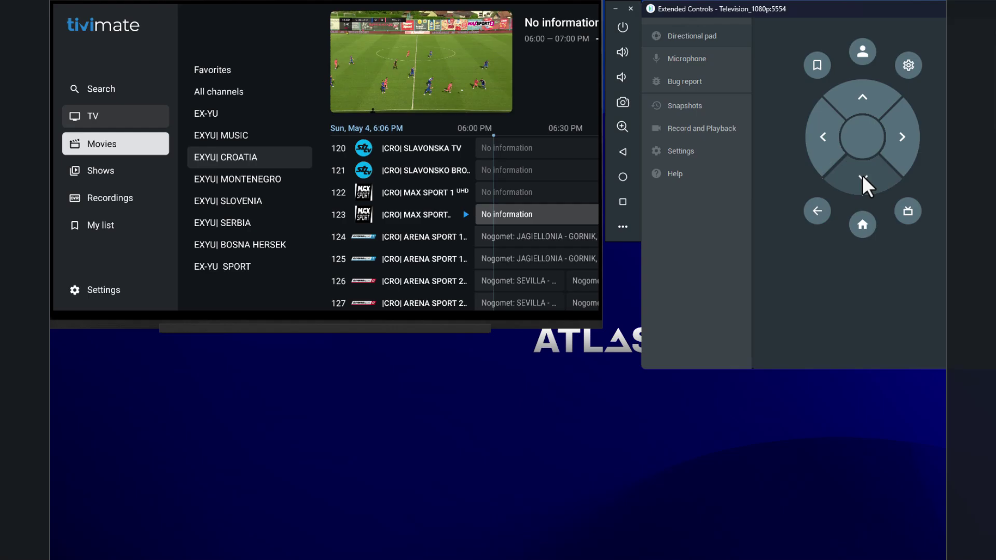
left_click(862, 175)
left_click(862, 176)
left_click(862, 175)
left_click(863, 175)
left_click(857, 156)
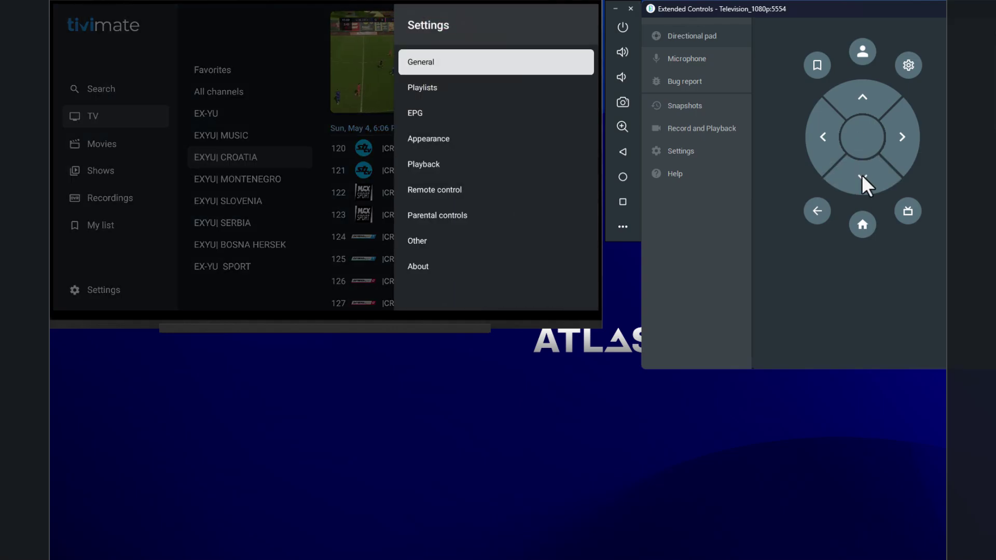
left_click(862, 174)
left_click(862, 172)
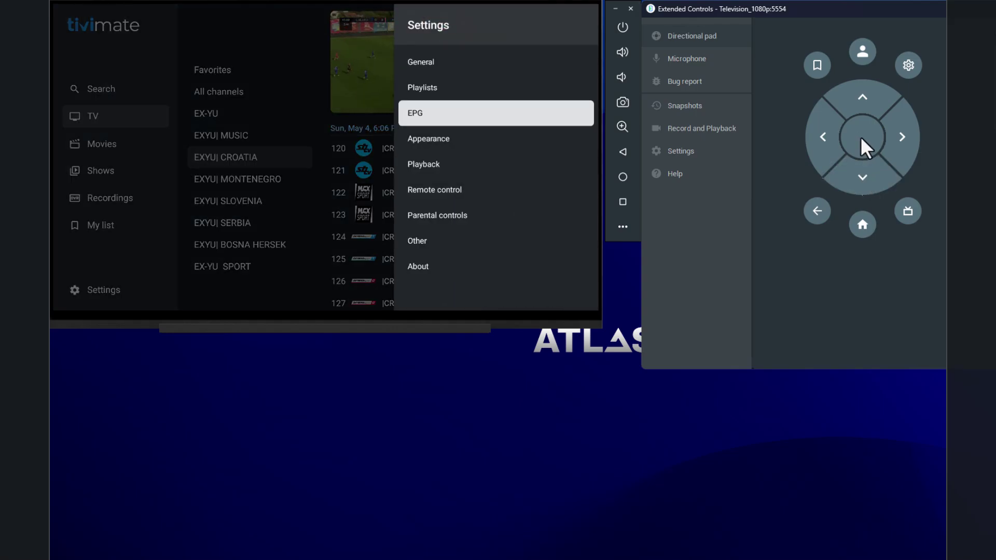
left_click(861, 136)
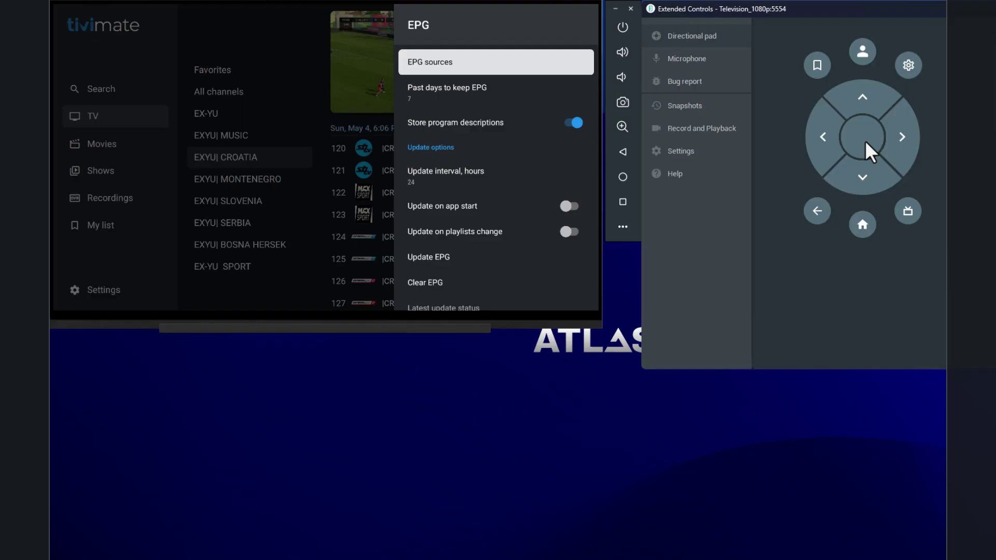
left_click(865, 140)
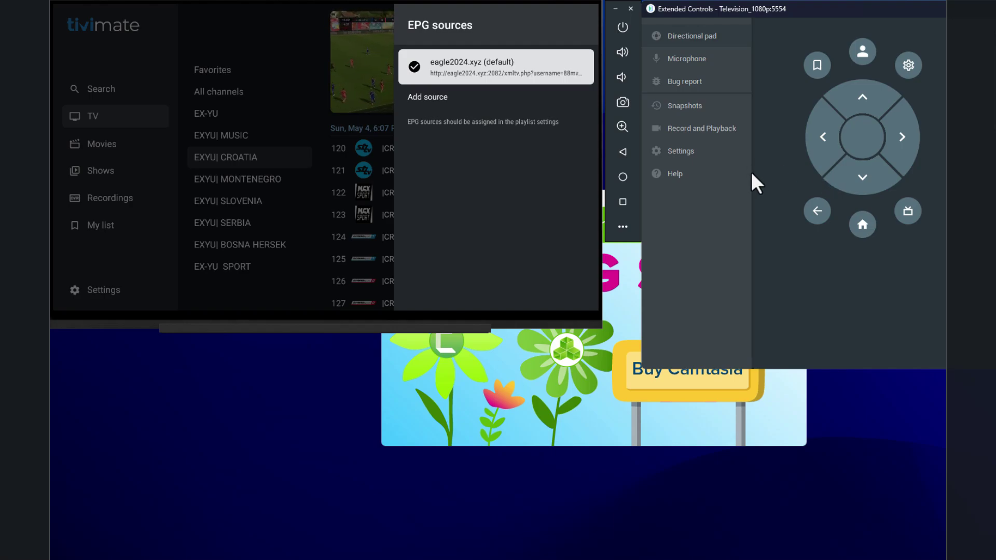
left_click(825, 218)
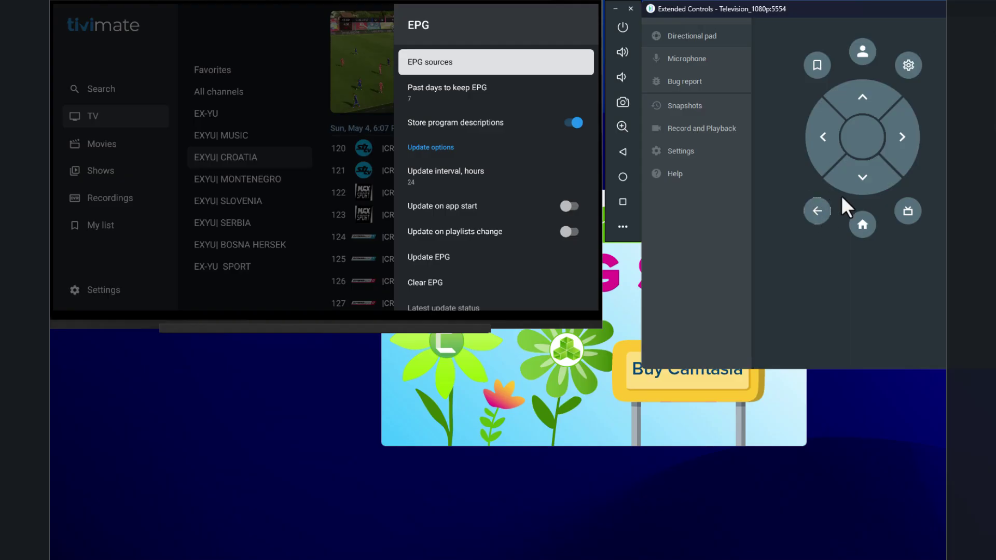
left_click(822, 211)
Open the Remote control settings and review the seeking options
left_click(848, 175)
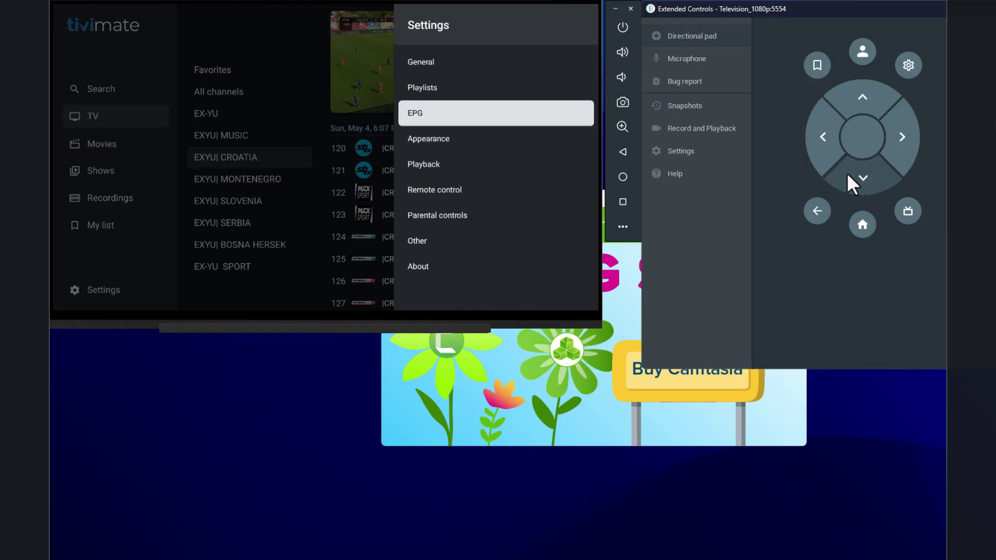
left_click(846, 173)
left_click(867, 133)
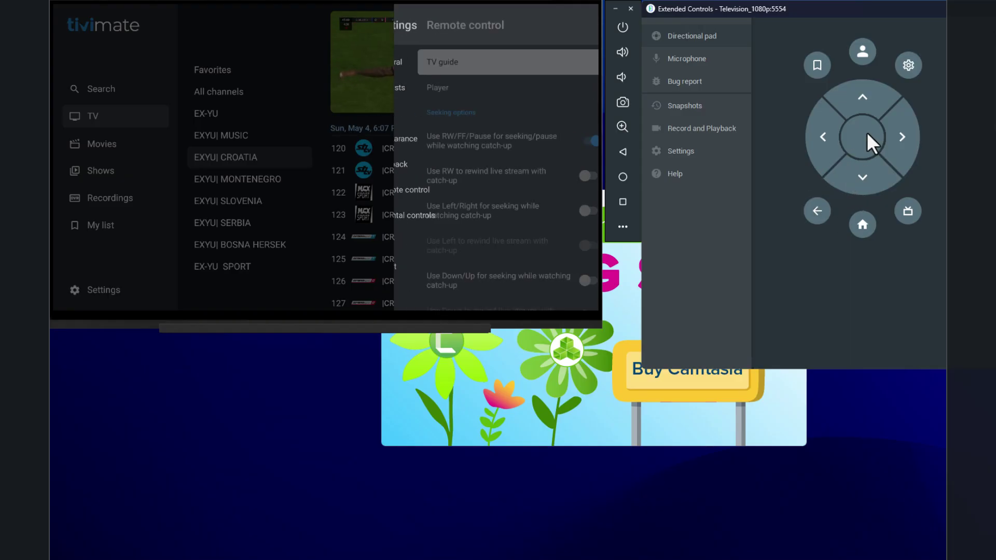
left_click(875, 177)
left_click(875, 176)
left_click(874, 177)
left_click(874, 177)
left_click(875, 177)
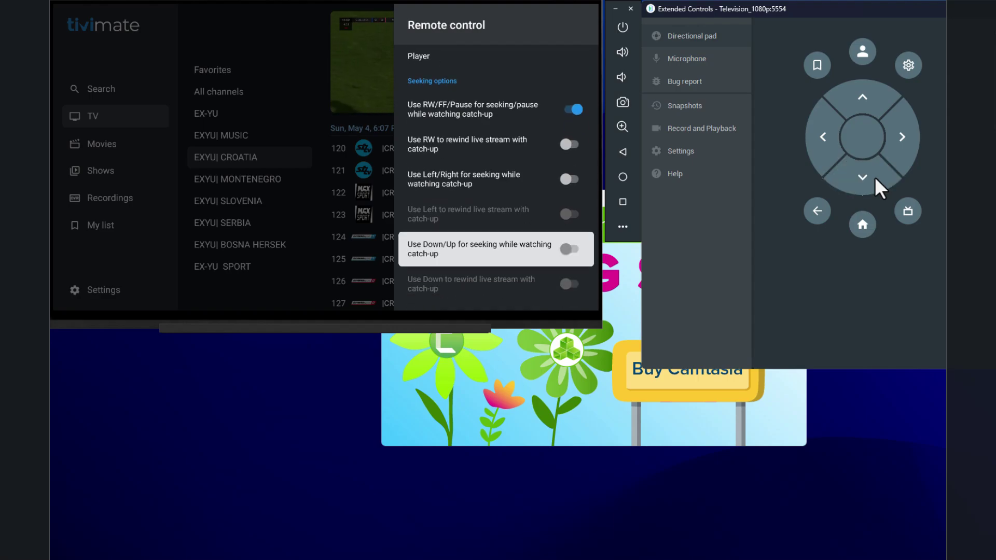
left_click(879, 99)
left_click(878, 98)
left_click(878, 98)
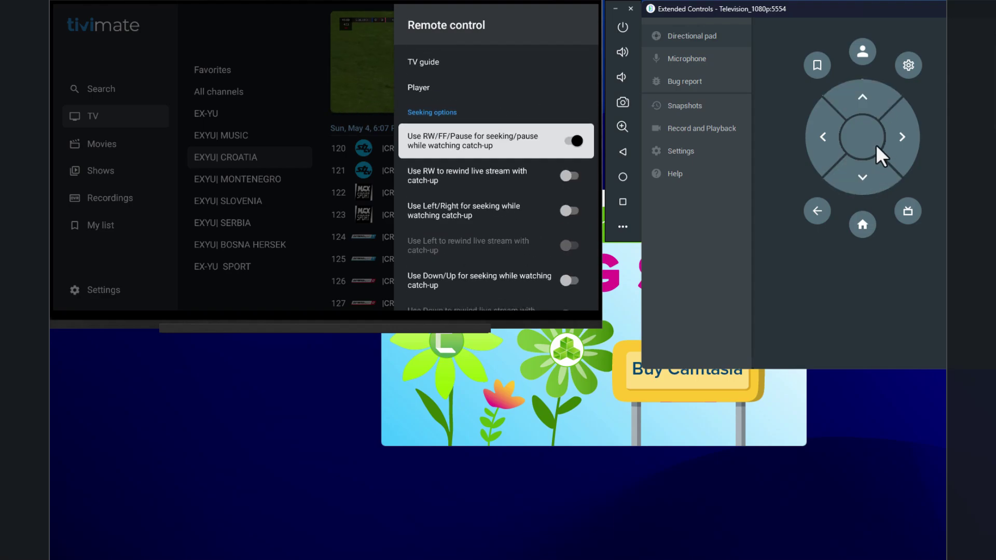
Browse the Player button mappings, then return to the Remote control list
left_click(872, 103)
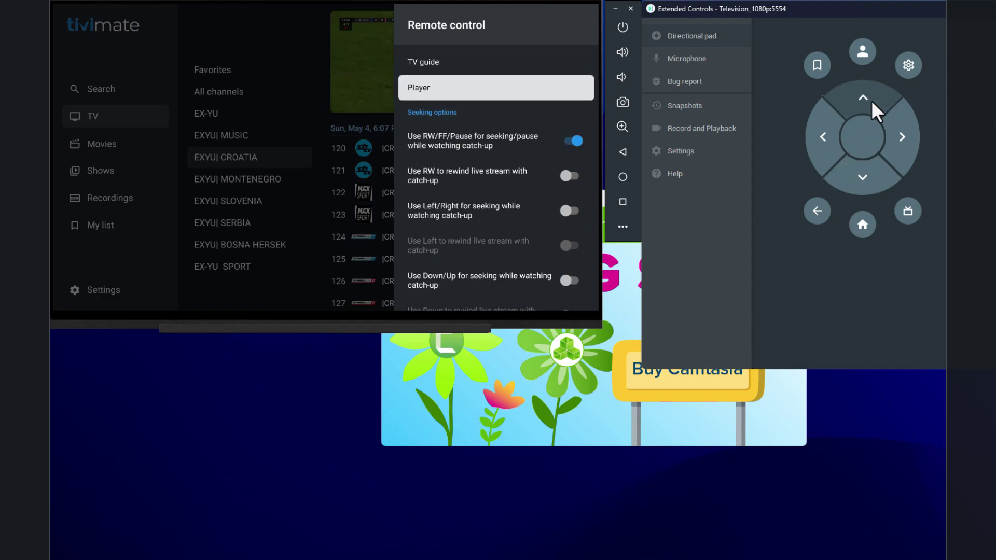
left_click(862, 131)
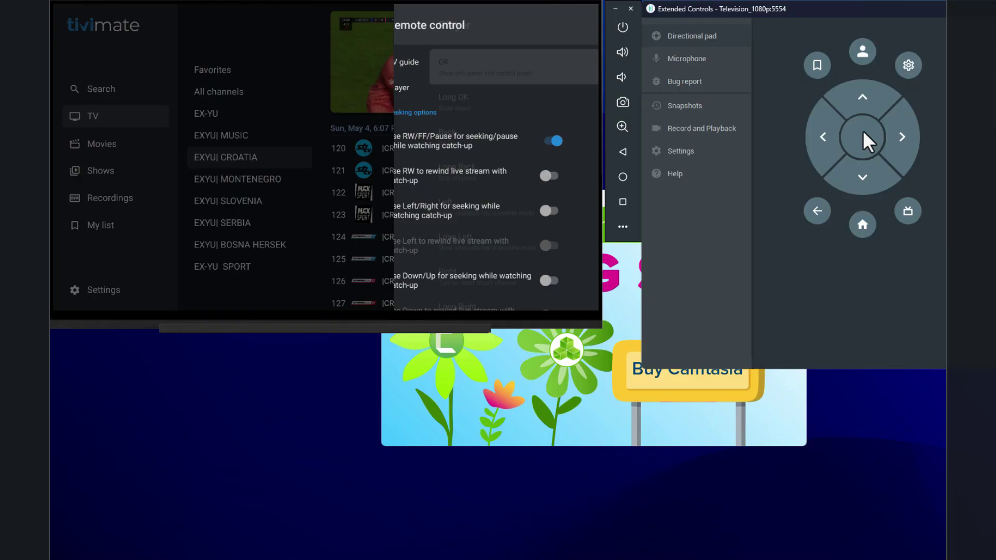
left_click(862, 179)
left_click(862, 178)
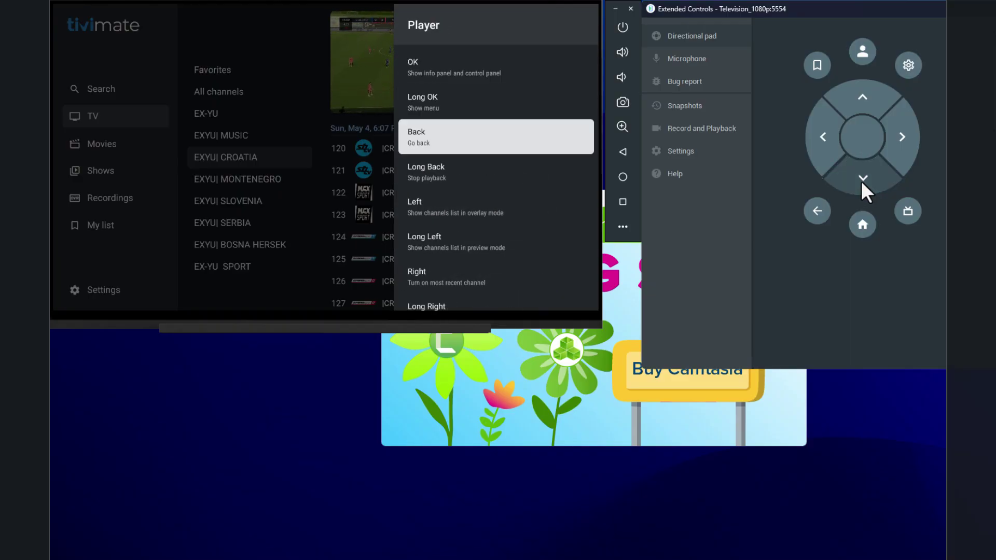
left_click(862, 179)
left_click(862, 179)
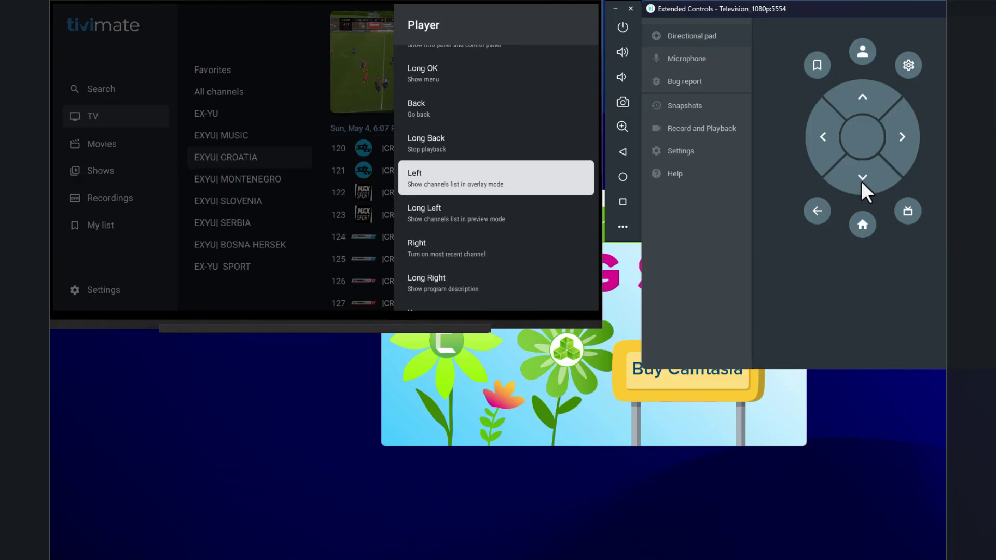
left_click(862, 179)
left_click(863, 178)
left_click(862, 179)
left_click(861, 181)
left_click(862, 180)
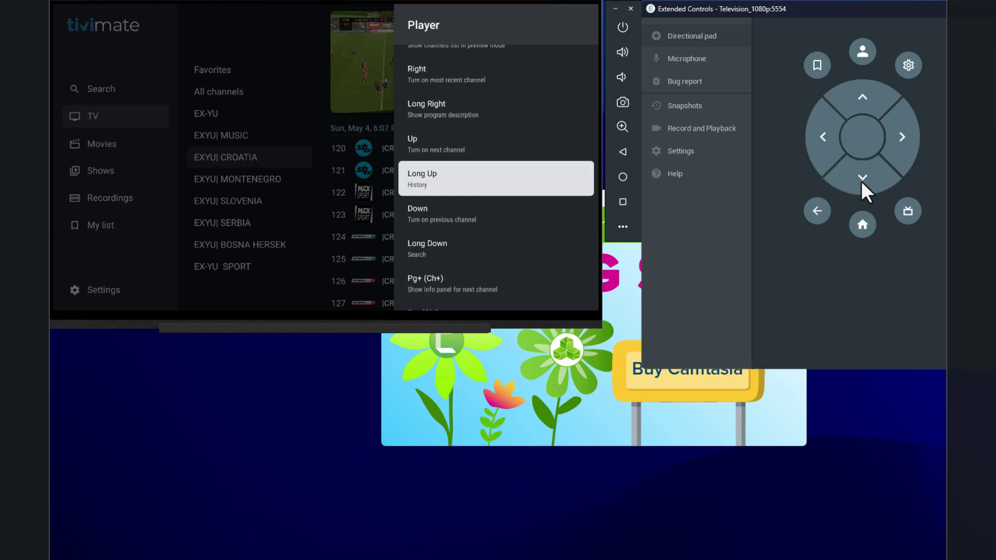
left_click(861, 181)
left_click(861, 181)
left_click(862, 181)
left_click(862, 180)
left_click(861, 181)
left_click(861, 180)
left_click(861, 181)
left_click(861, 180)
left_click(862, 181)
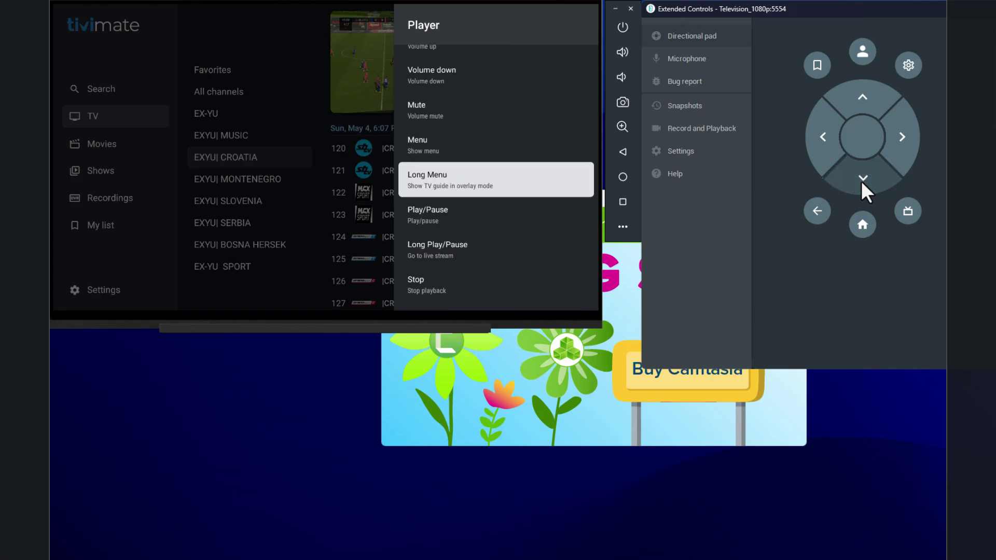
left_click(861, 180)
left_click(862, 181)
left_click(818, 207)
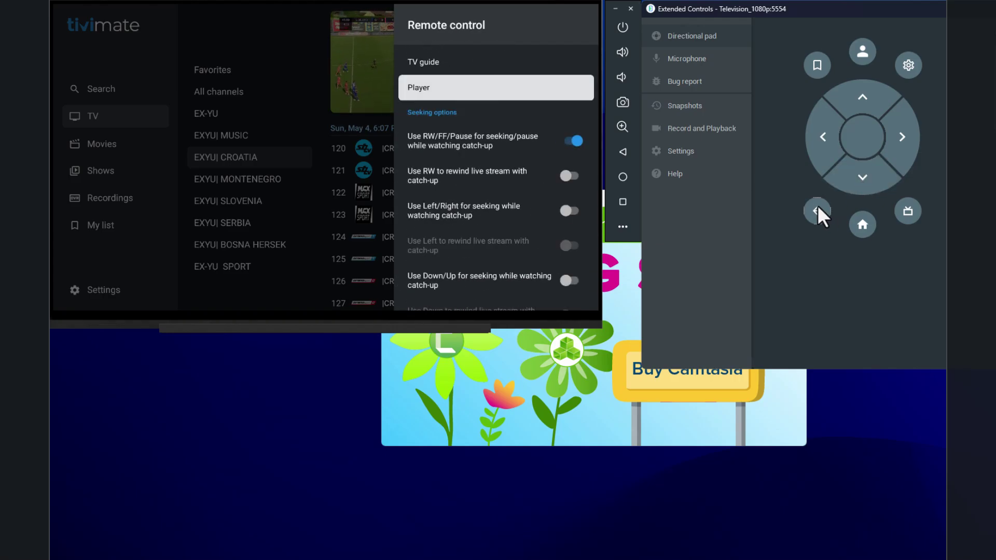
Leave Settings for the guide and switch the category list to the EX-YU group
left_click(817, 208)
left_click(817, 208)
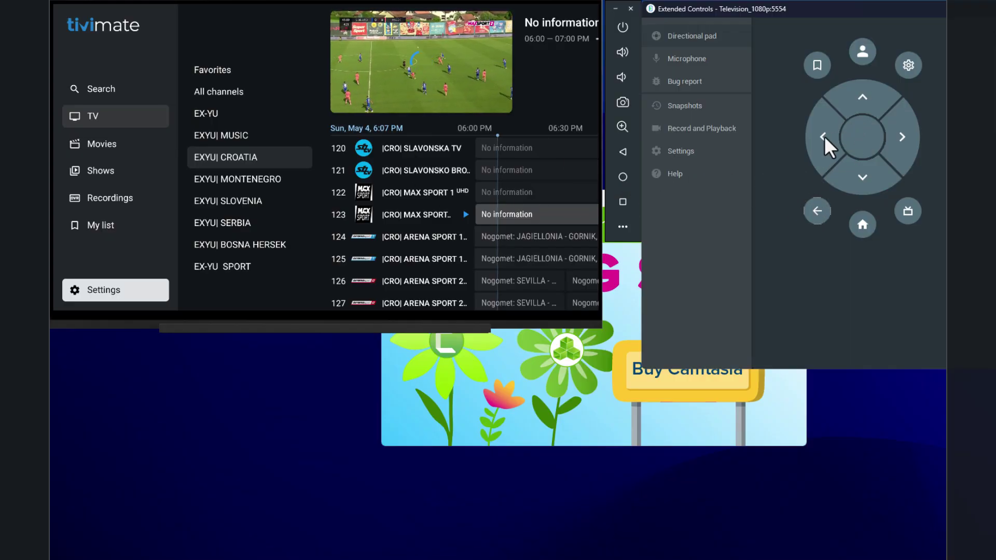
left_click(906, 127)
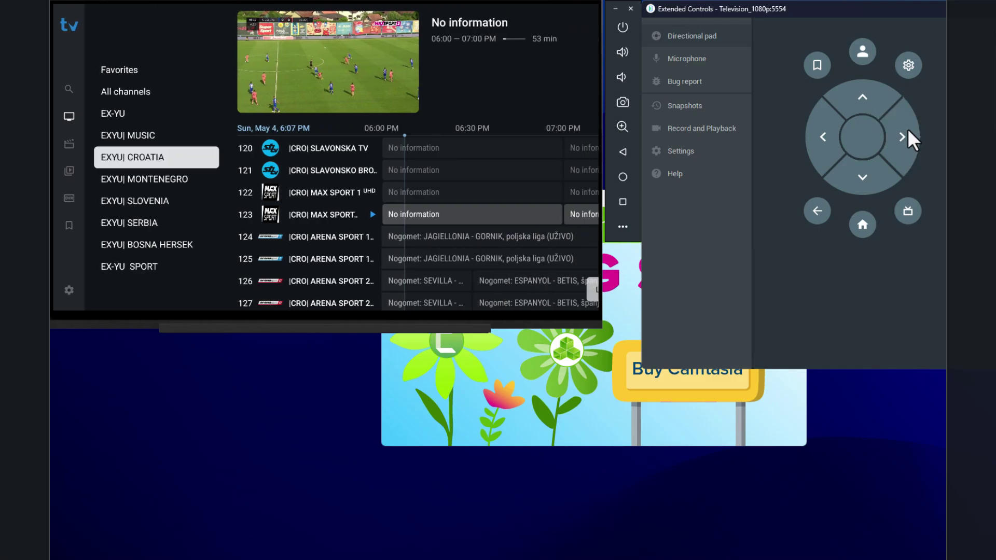
left_click(903, 151)
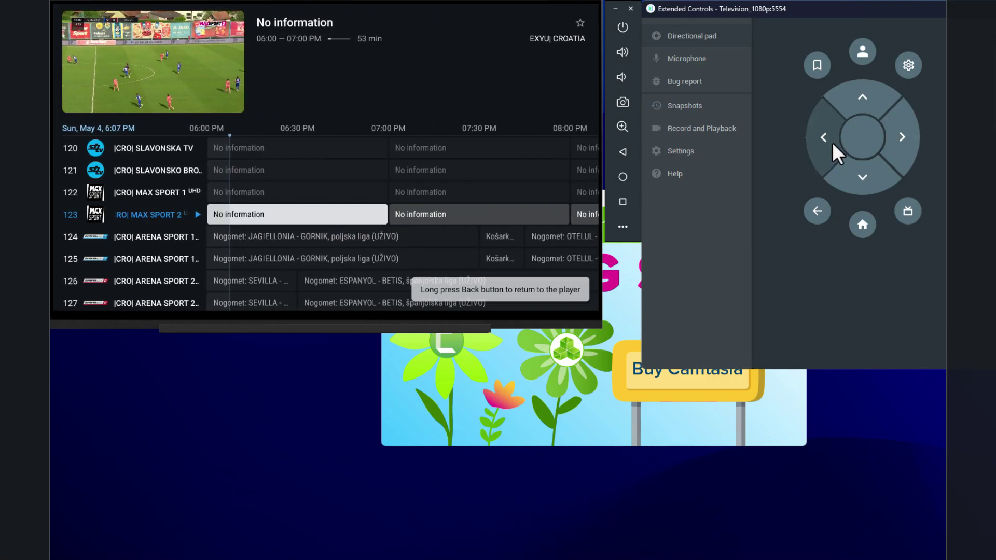
left_click(831, 142)
left_click(859, 110)
left_click(863, 106)
Scroll the EX-YU channels down to channel 51, Viasat Nature, and play it full screen
left_click(888, 137)
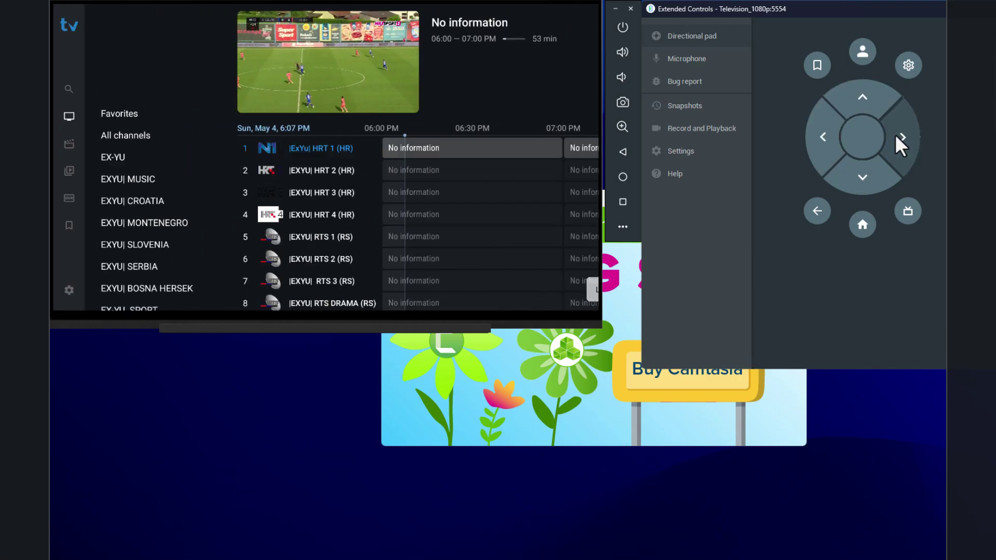
left_click(858, 175)
left_click(858, 175)
left_click(859, 175)
left_click(859, 175)
left_click_drag(859, 175, 858, 181)
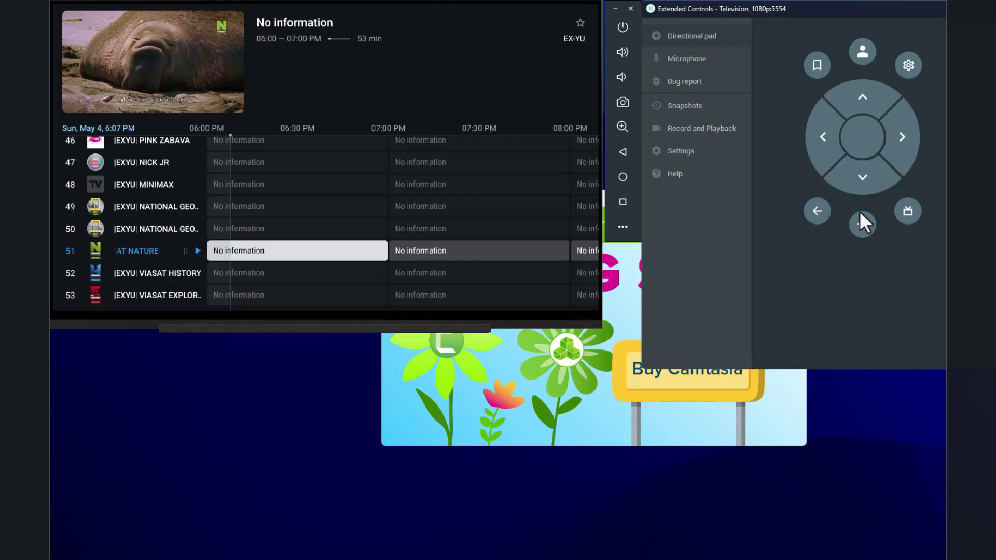
left_click(818, 211)
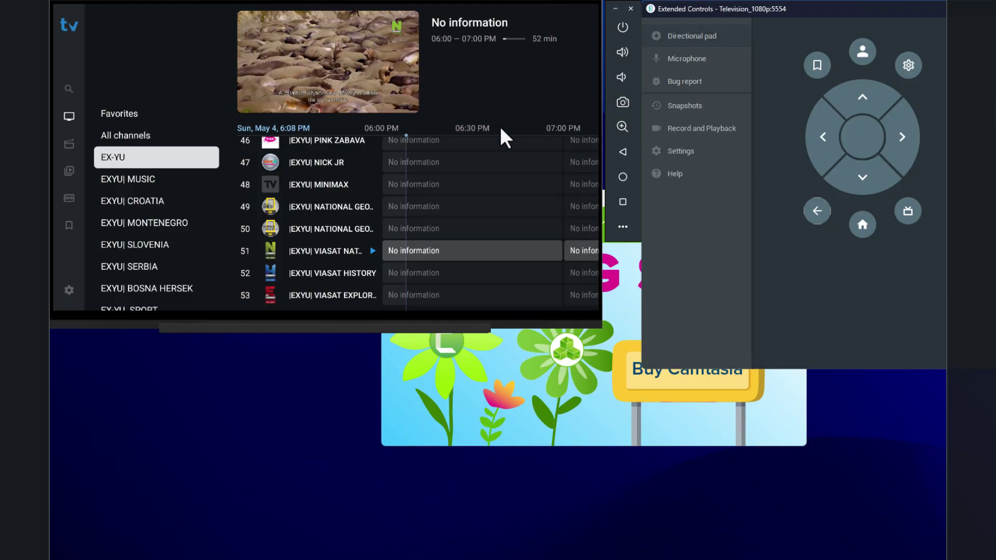
left_click(860, 141)
left_click(859, 141)
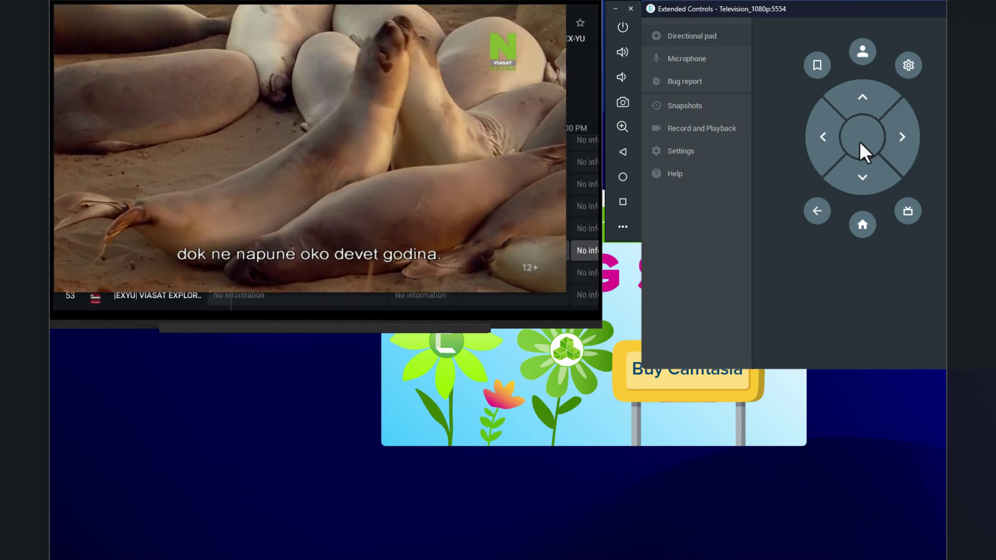